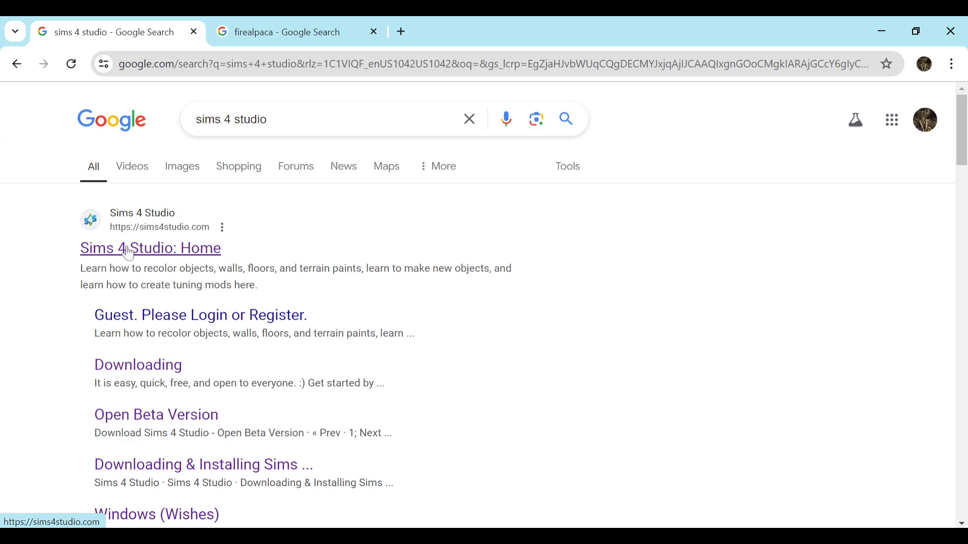
Open the Sims 4 Studio home page and go to its Downloading & Installing Sims 4 Studio board, dismissing the ad.
{"action": "left_click", "coordinate": [164, 260]}
{"action": "scroll", "coordinate": [242, 247], "scroll_direction": "down", "scroll_amount": 6}
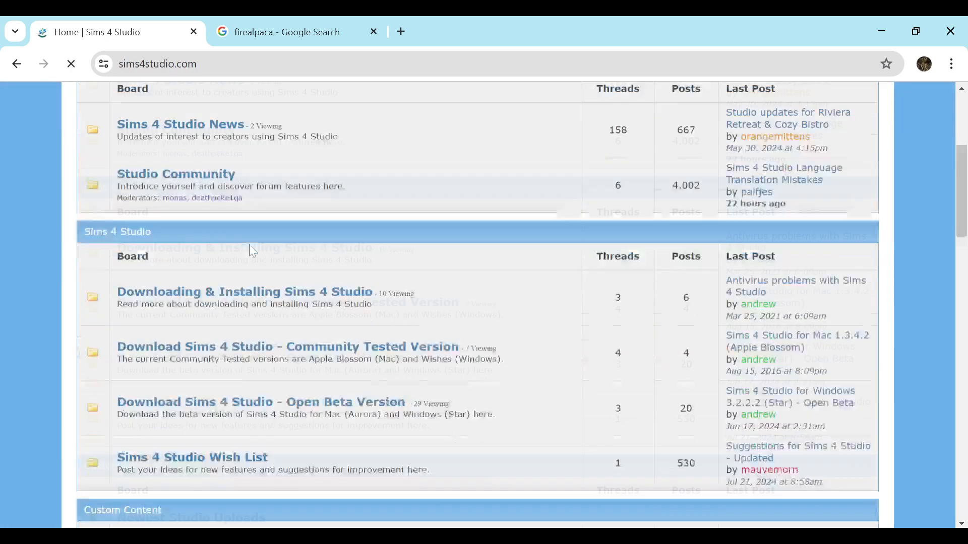
{"action": "left_click_drag", "start_coordinate": [83, 175], "coordinate": [146, 177]}
{"action": "left_click", "coordinate": [154, 175]}
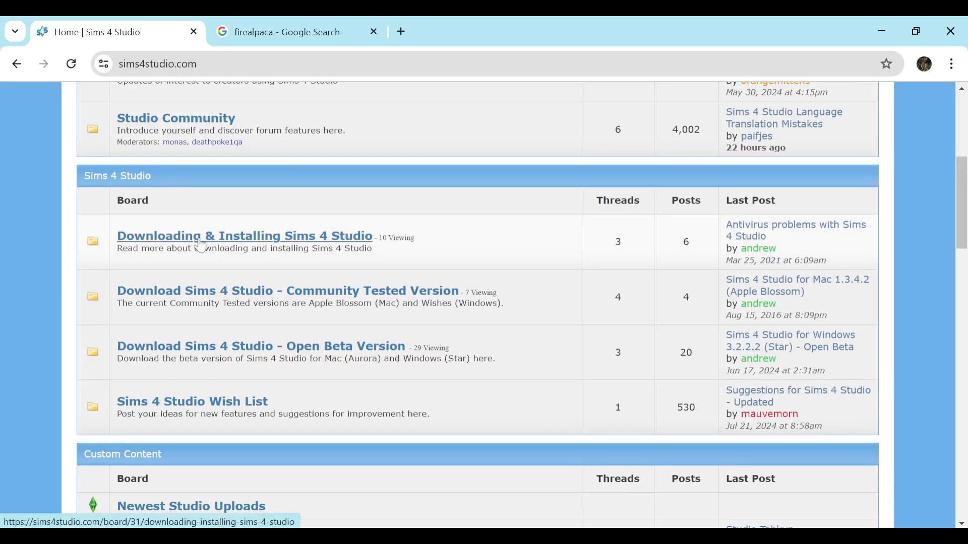
{"action": "left_click", "coordinate": [299, 244]}
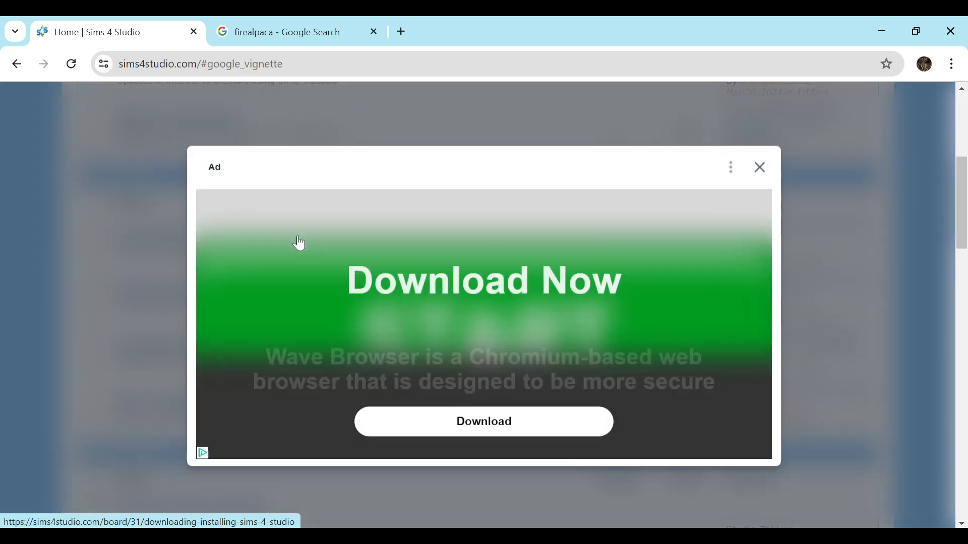
{"action": "left_click", "coordinate": [762, 169]}
Open the Downloading Sims 4 Studio thread and follow its Windows link, Sims 4 Studio (Wishes).
{"action": "scroll", "coordinate": [794, 231], "scroll_direction": "down", "scroll_amount": 3}
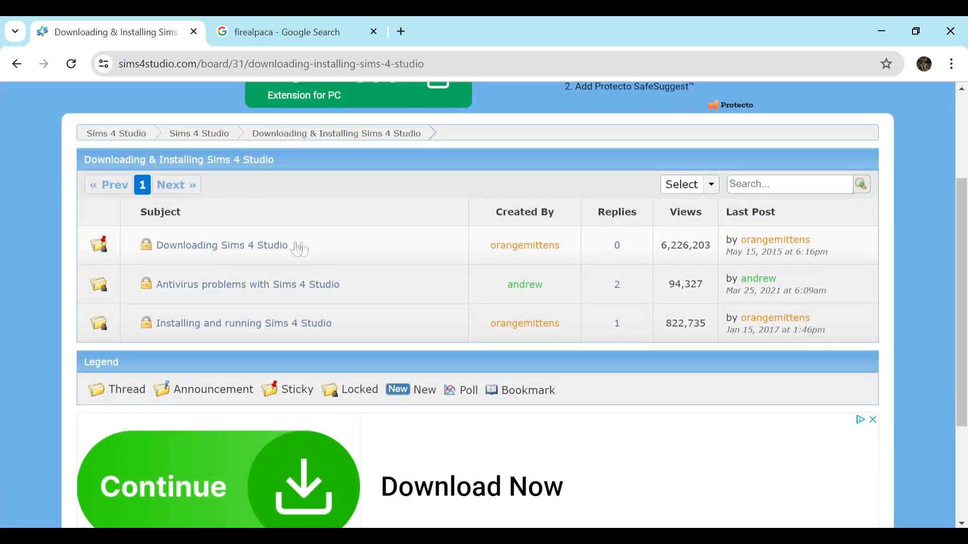
{"action": "left_click", "coordinate": [276, 248]}
{"action": "scroll", "coordinate": [502, 243], "scroll_direction": "down", "scroll_amount": 4}
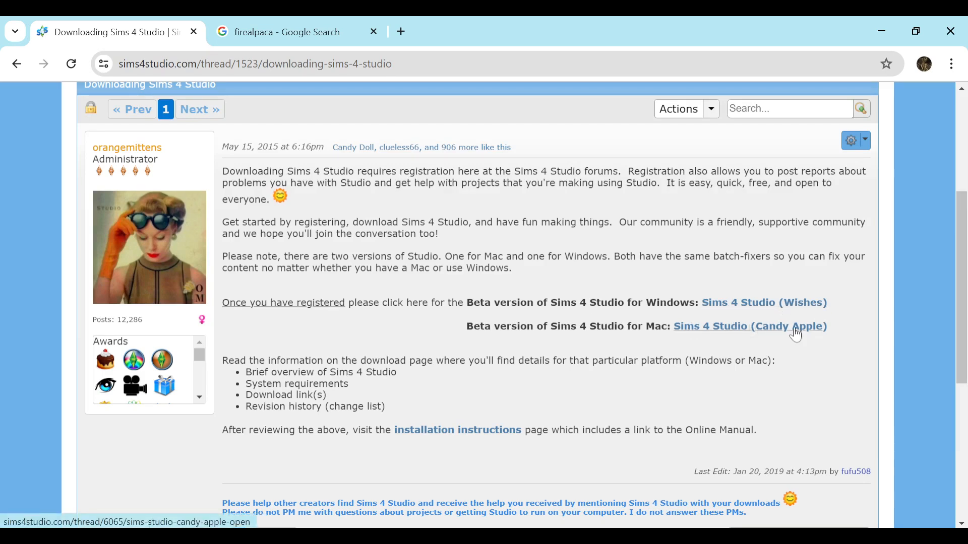
{"action": "left_click", "coordinate": [767, 303]}
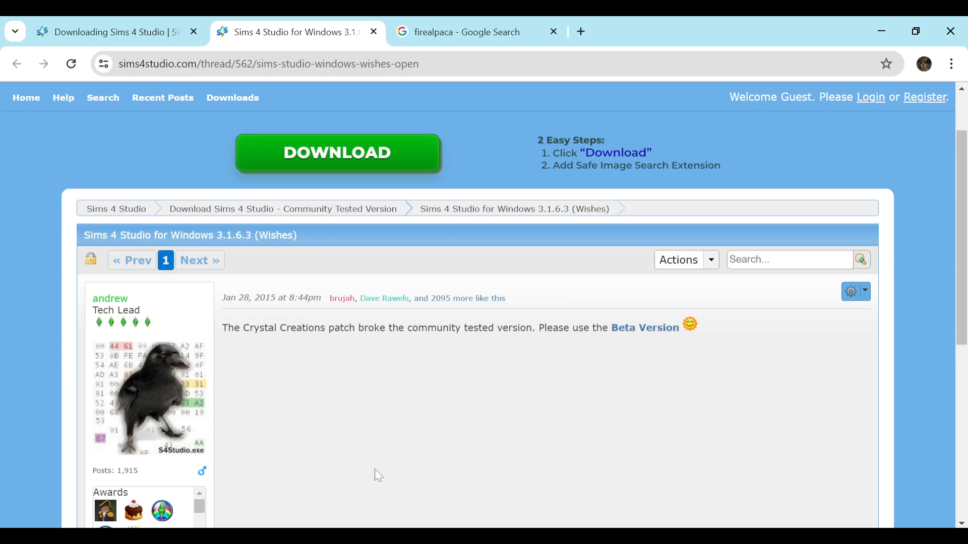
Follow the Beta Version link and open the Sims 4 Studio for Windows 3.2.2.2 (Star) - Open Beta thread.
{"action": "scroll", "coordinate": [374, 470], "scroll_direction": "down", "scroll_amount": 3}
{"action": "scroll", "coordinate": [377, 466], "scroll_direction": "up", "scroll_amount": 5}
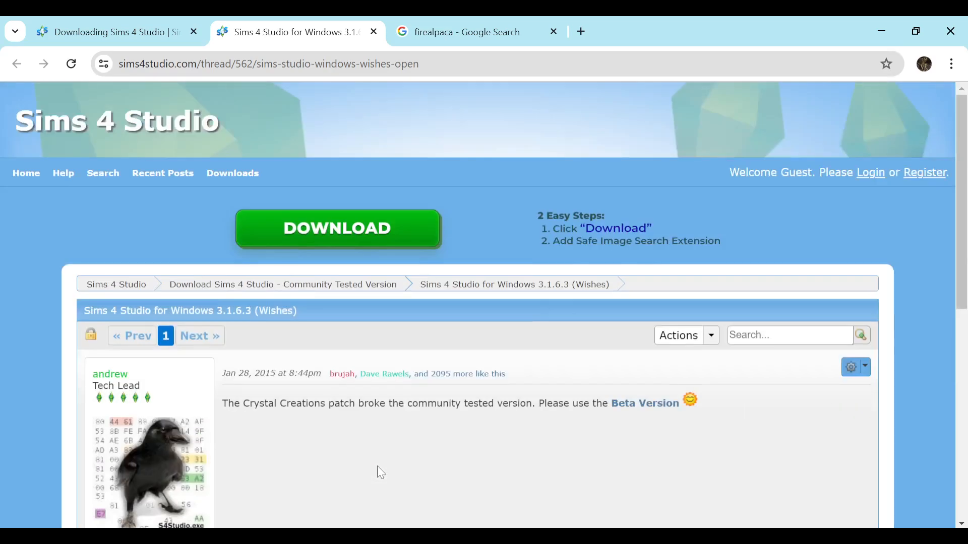
{"action": "scroll", "coordinate": [382, 463], "scroll_direction": "down", "scroll_amount": 2}
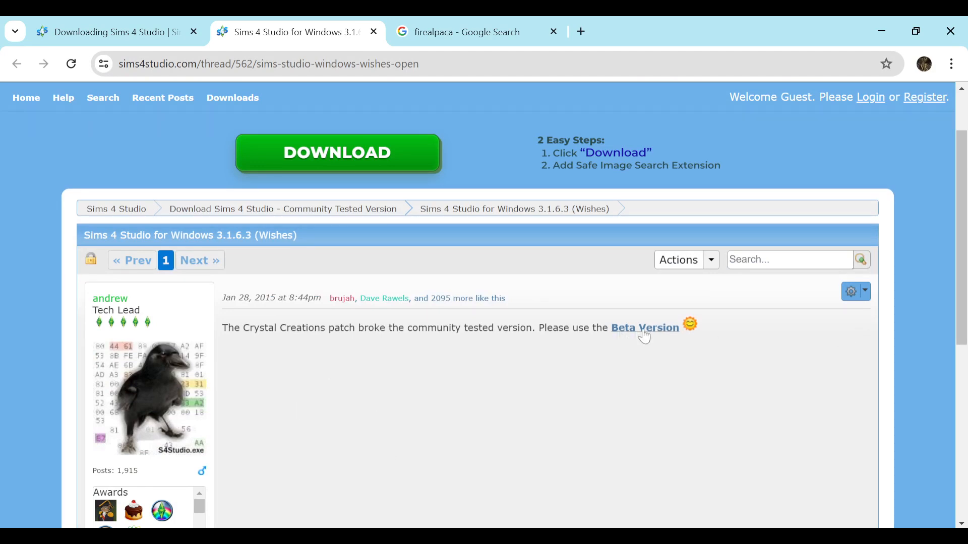
{"action": "scroll", "coordinate": [645, 337], "scroll_direction": "down", "scroll_amount": 2}
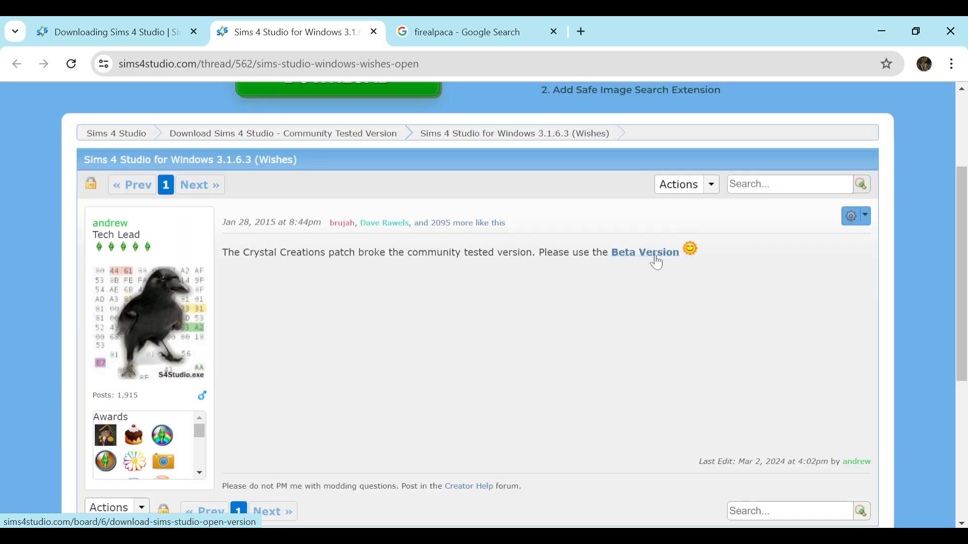
{"action": "left_click", "coordinate": [653, 257]}
{"action": "scroll", "coordinate": [707, 337], "scroll_direction": "down", "scroll_amount": 2}
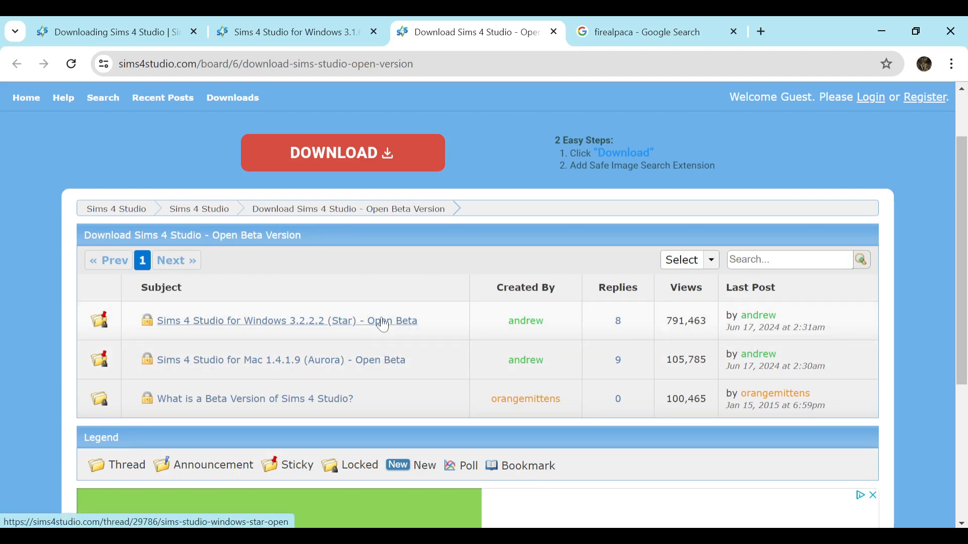
{"action": "left_click", "coordinate": [274, 323]}
Look through the open beta post, from its feature overview down to the system requirements and download links.
{"action": "scroll", "coordinate": [645, 343], "scroll_direction": "down", "scroll_amount": 3}
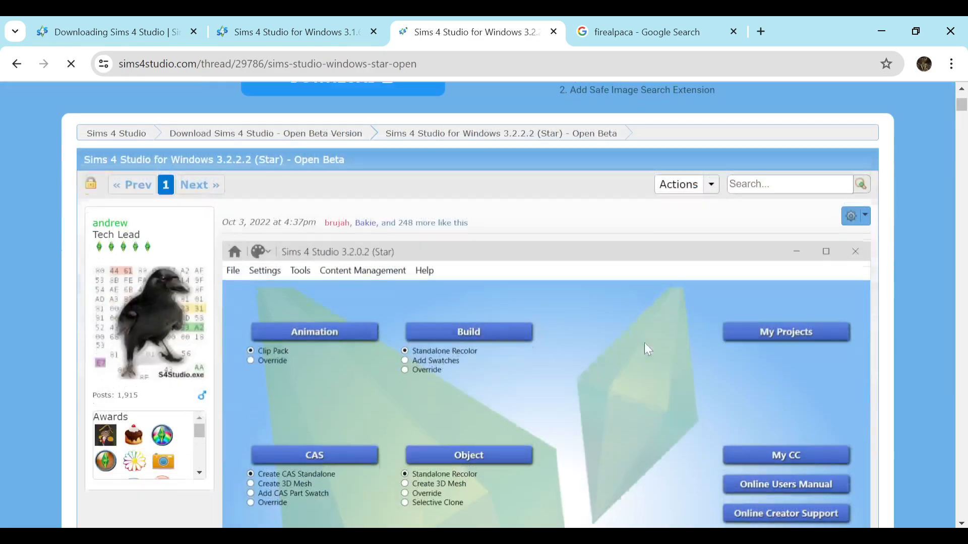
{"action": "scroll", "coordinate": [517, 243], "scroll_direction": "up", "scroll_amount": 3}
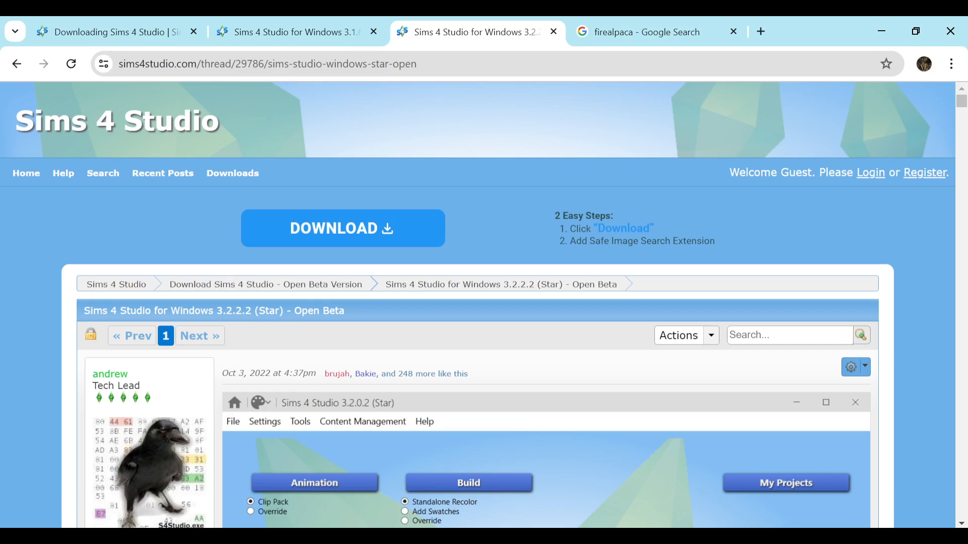
{"action": "scroll", "coordinate": [763, 243], "scroll_direction": "down", "scroll_amount": 1}
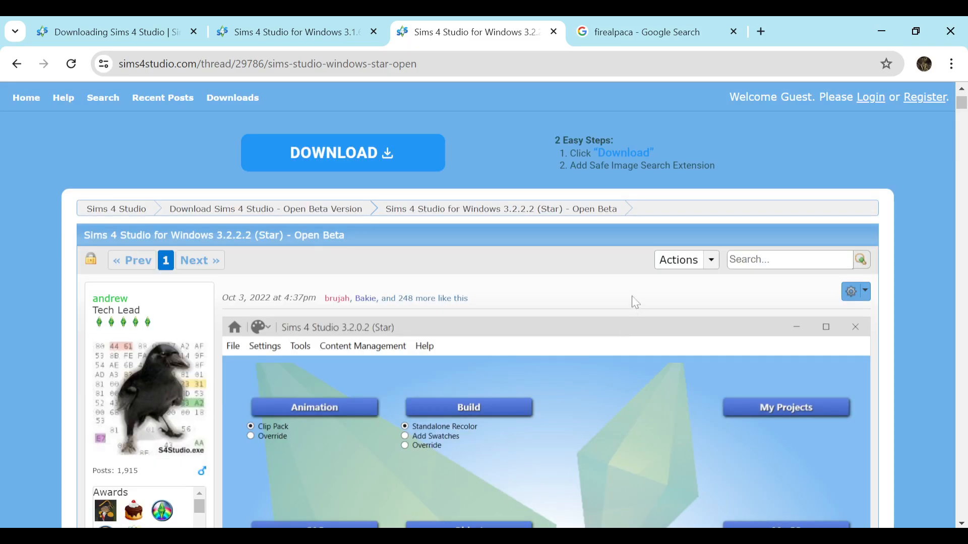
{"action": "scroll", "coordinate": [631, 301], "scroll_direction": "down", "scroll_amount": 4}
{"action": "scroll", "coordinate": [595, 310], "scroll_direction": "up", "scroll_amount": 2}
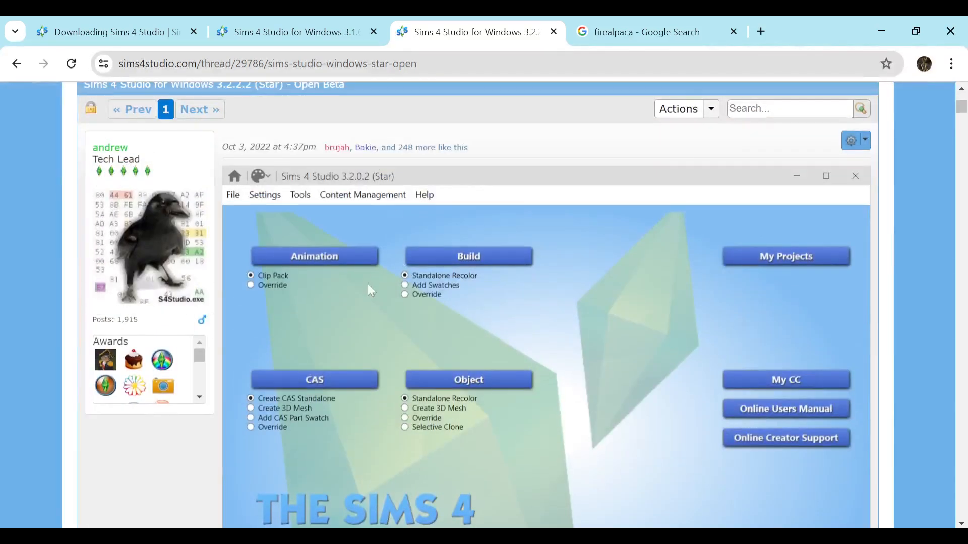
{"action": "scroll", "coordinate": [525, 359], "scroll_direction": "down", "scroll_amount": 5}
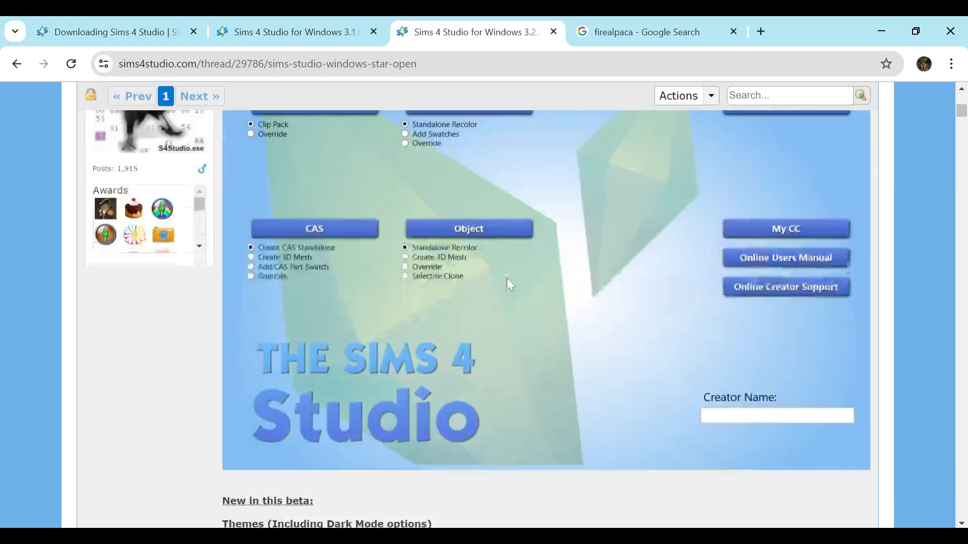
{"action": "scroll", "coordinate": [514, 332], "scroll_direction": "down", "scroll_amount": 5}
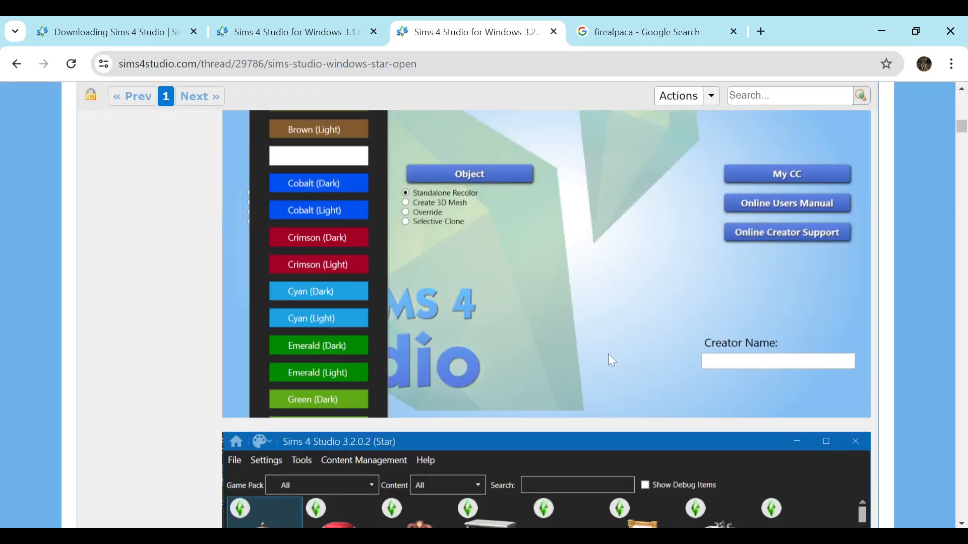
{"action": "scroll", "coordinate": [610, 347], "scroll_direction": "down", "scroll_amount": 12}
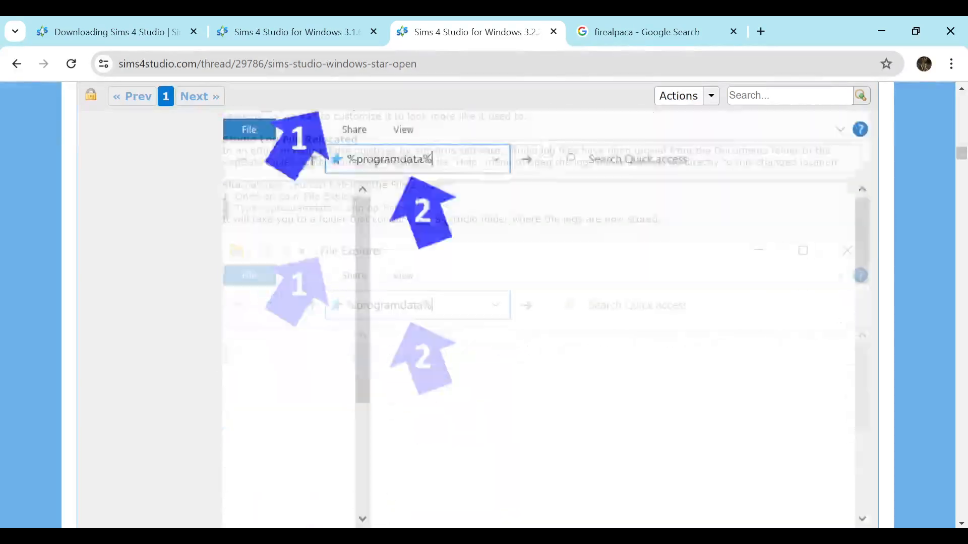
{"action": "scroll", "coordinate": [546, 319], "scroll_direction": "down", "scroll_amount": 15}
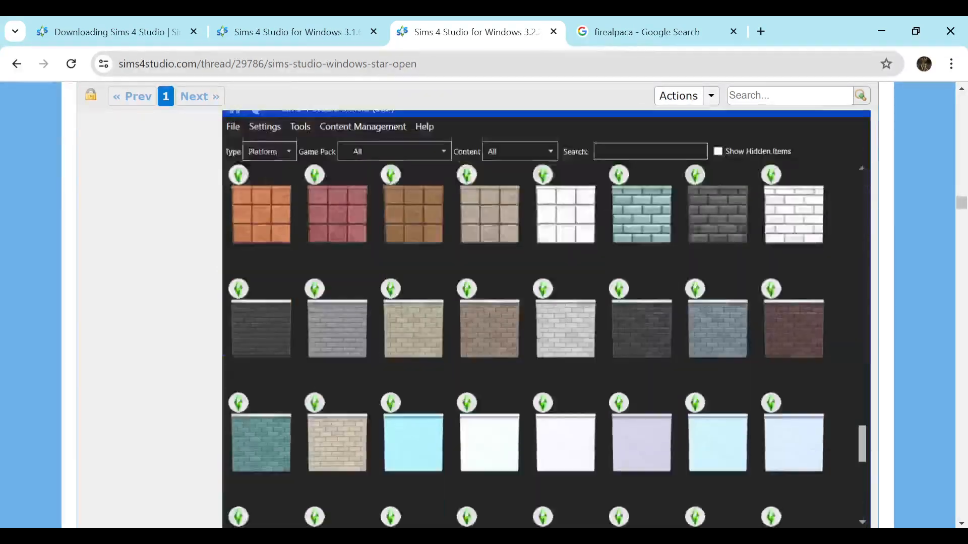
{"action": "scroll", "coordinate": [546, 319], "scroll_direction": "down", "scroll_amount": 7}
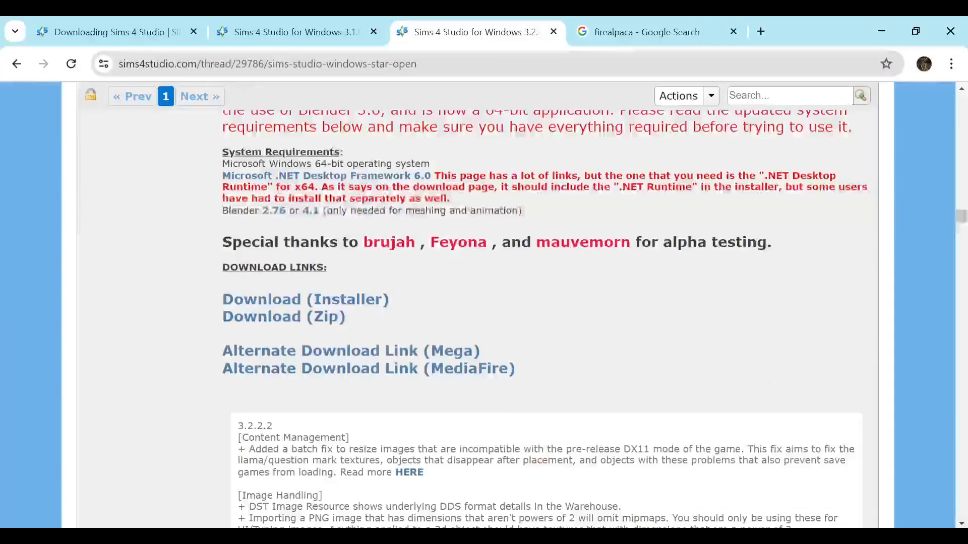
{"action": "triple_click", "coordinate": [334, 267]}
{"action": "left_click", "coordinate": [335, 267]}
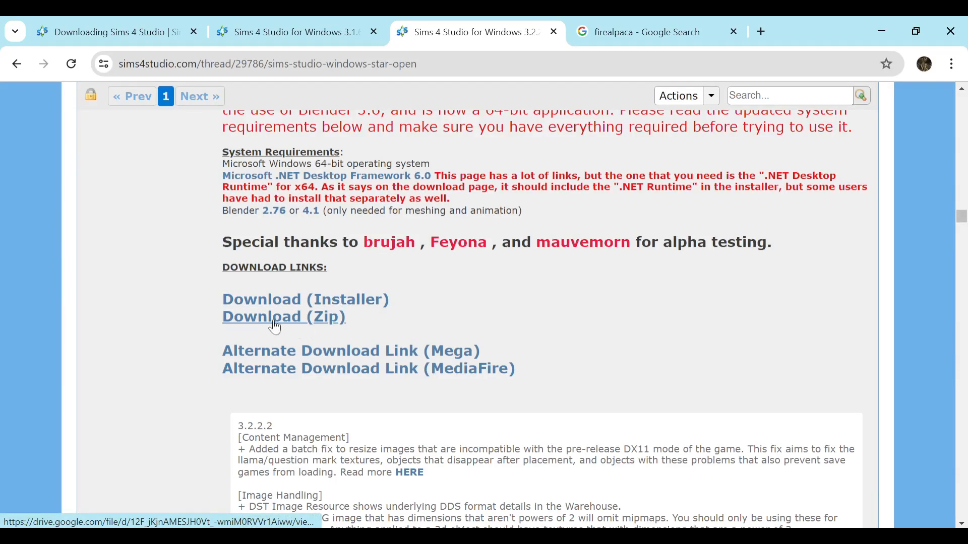
Download the installer version, InstallSims4Studio_v3.2.2.2 (Star).exe, from Google Drive, proceeding without a virus scan.
{"action": "left_click", "coordinate": [295, 304]}
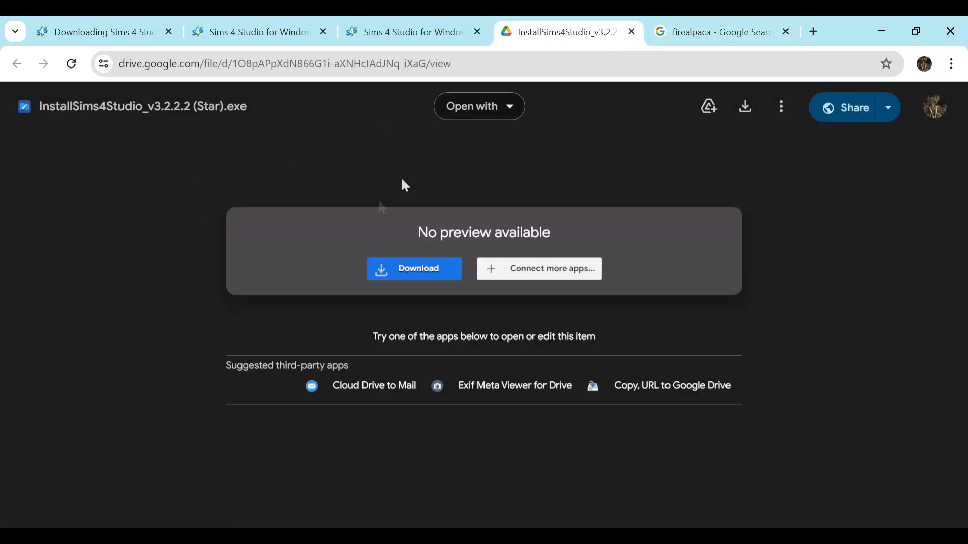
{"action": "left_click", "coordinate": [383, 273]}
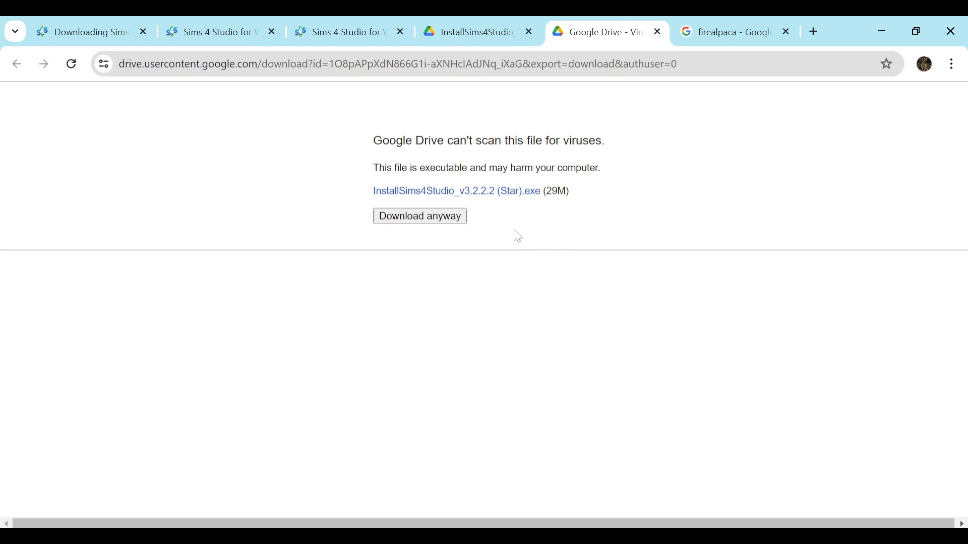
{"action": "left_click", "coordinate": [440, 225]}
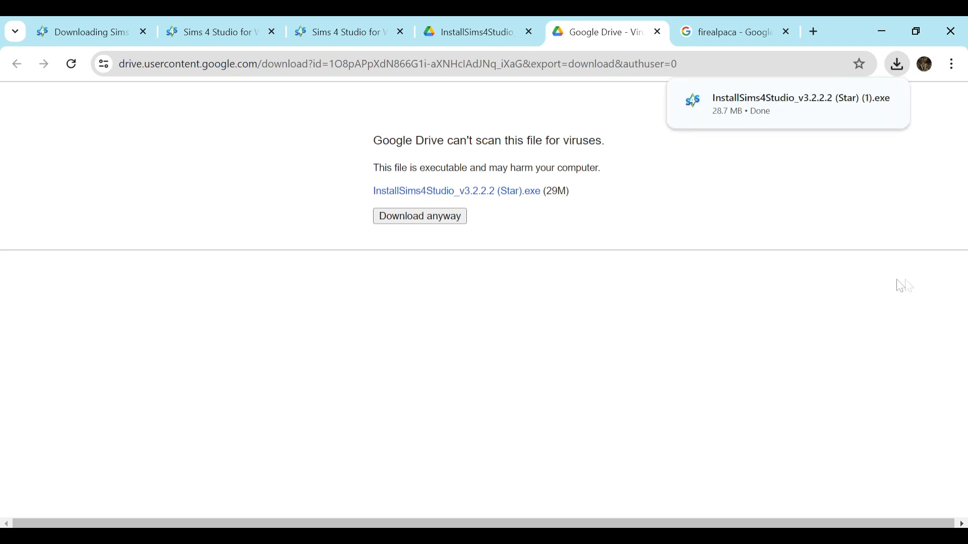
Run the downloaded Sims 4 Studio installer and allow it past the Windows SmartScreen protection.
{"action": "mouse_move", "coordinate": [739, 112]}
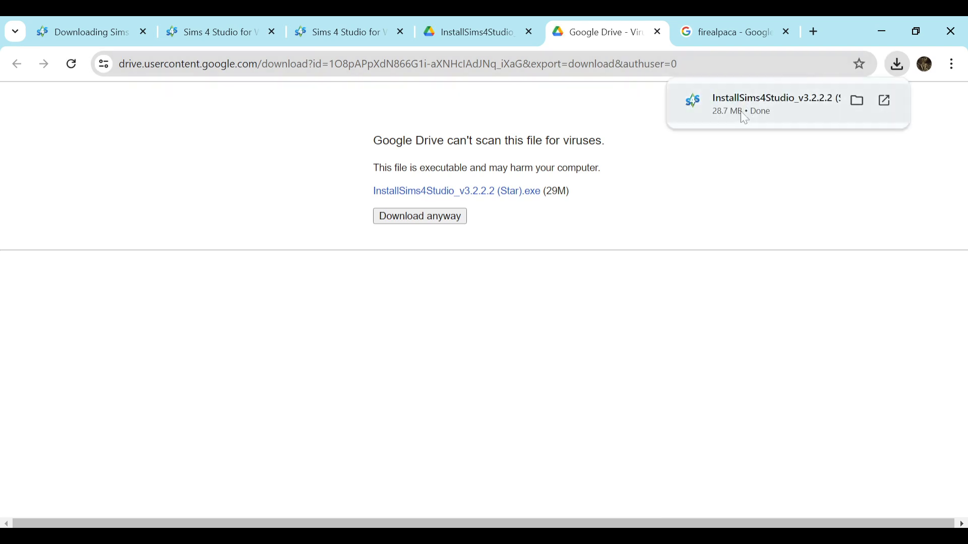
{"action": "left_click", "coordinate": [783, 114]}
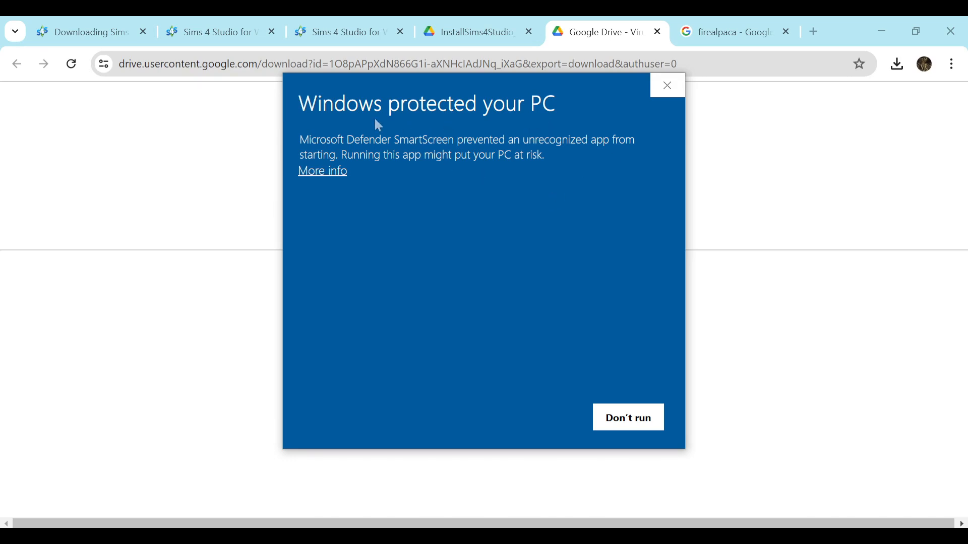
{"action": "left_click_drag", "start_coordinate": [296, 105], "coordinate": [519, 144]}
{"action": "left_click", "coordinate": [550, 149]}
{"action": "left_click", "coordinate": [330, 176]}
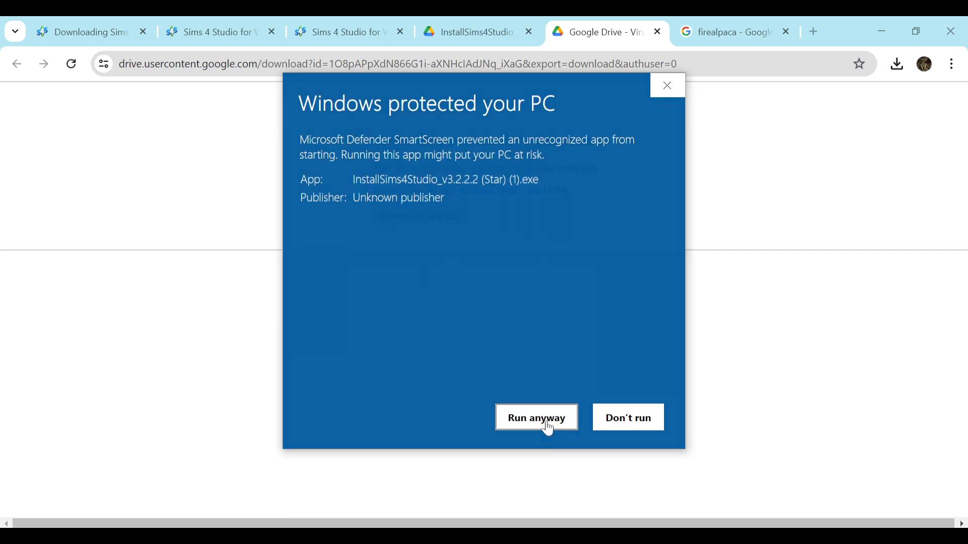
{"action": "left_click", "coordinate": [537, 419]}
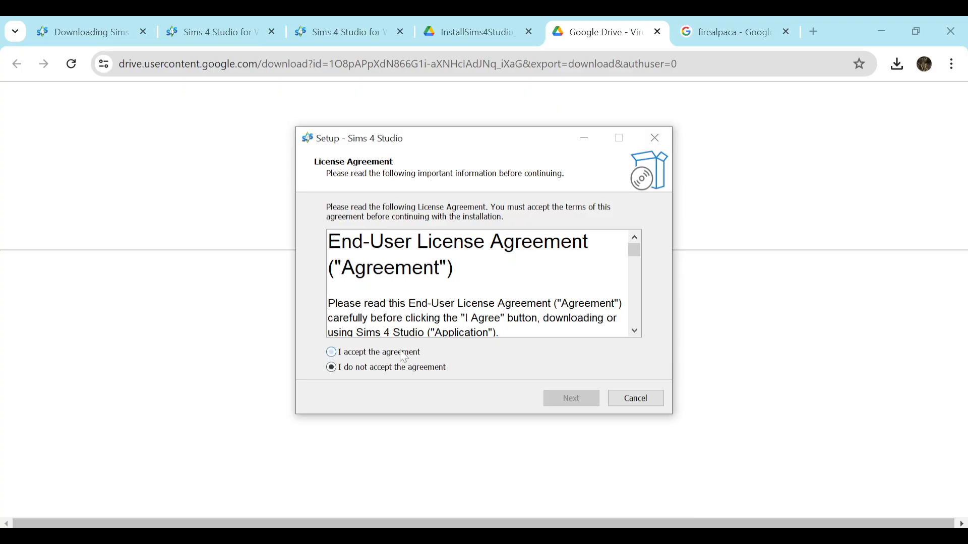
Accept the End-User License Agreement in the Sims 4 Studio setup and continue to the destination location.
{"action": "left_click", "coordinate": [363, 350]}
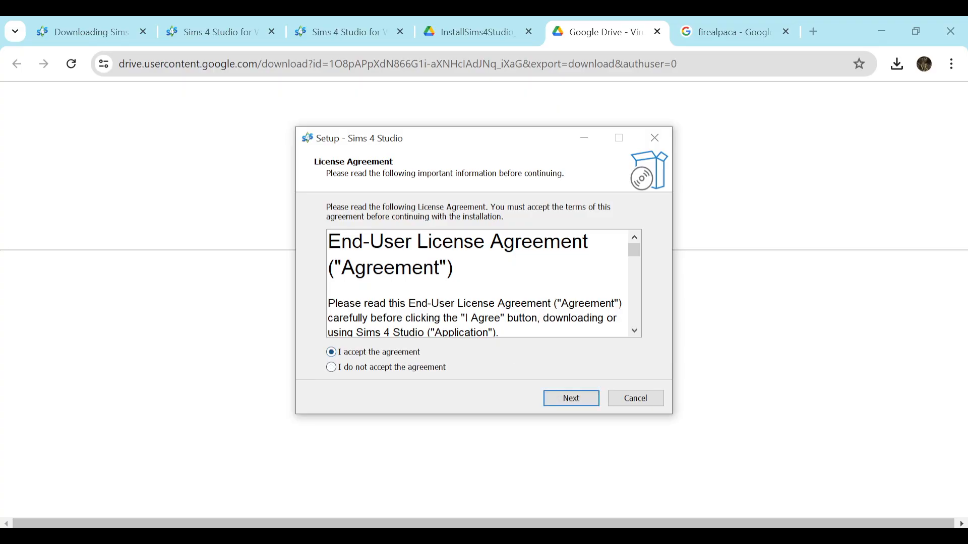
{"action": "scroll", "coordinate": [477, 282], "scroll_direction": "down", "scroll_amount": 15}
{"action": "left_click", "coordinate": [567, 400]}
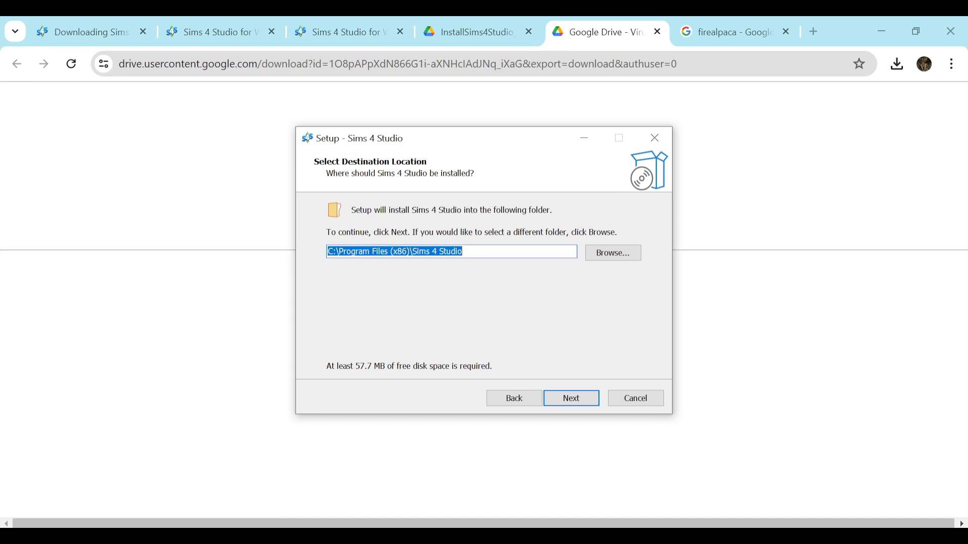
Keep the destination folder C:\Program Files (x86)\Sims 4 Studio and the Start Menu folder Sims 4 Studio.
{"action": "left_click", "coordinate": [484, 252]}
{"action": "left_click_drag", "start_coordinate": [463, 251], "coordinate": [319, 260]}
{"action": "left_click", "coordinate": [556, 396]}
{"action": "left_click", "coordinate": [429, 251]}
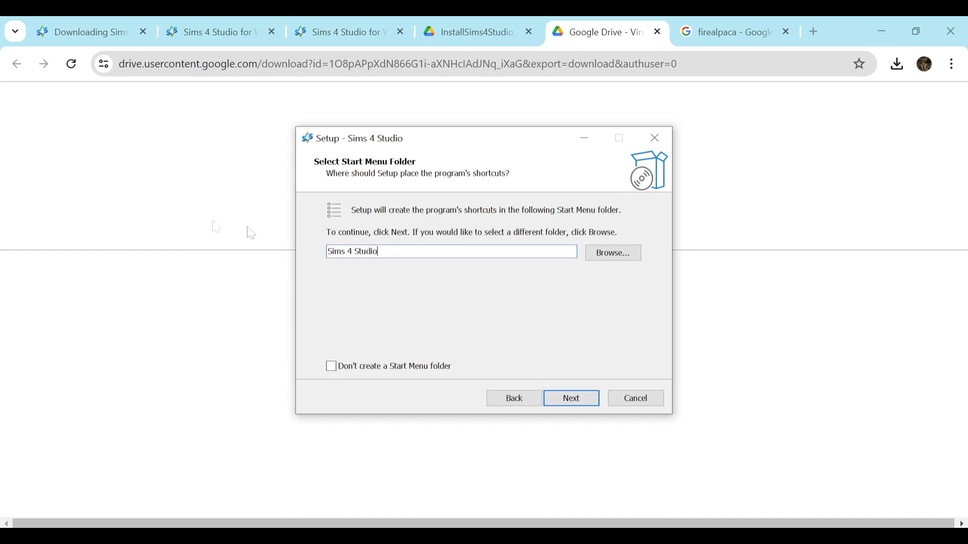
{"action": "left_click", "coordinate": [572, 400]}
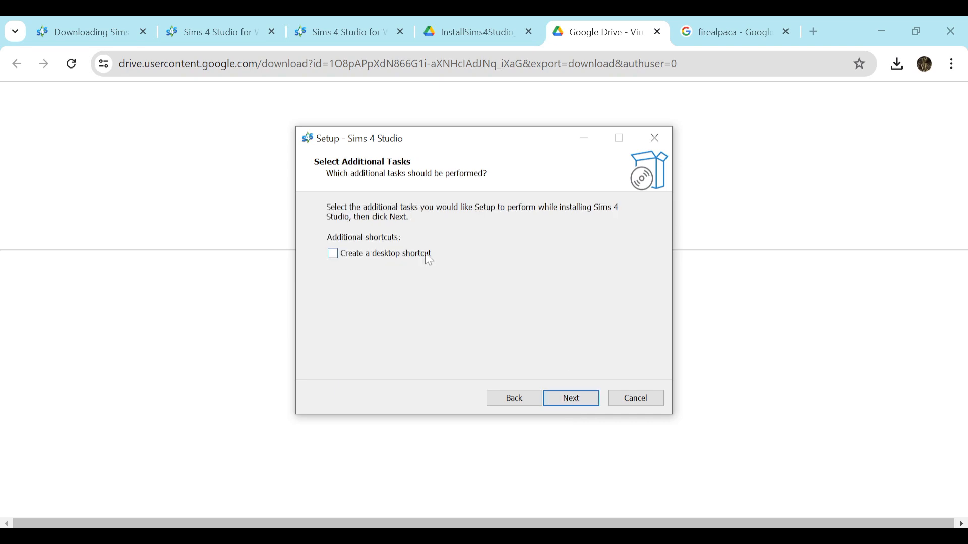
Enable creating a desktop shortcut and install Sims 4 Studio.
{"action": "left_click", "coordinate": [333, 255]}
{"action": "left_click", "coordinate": [584, 402]}
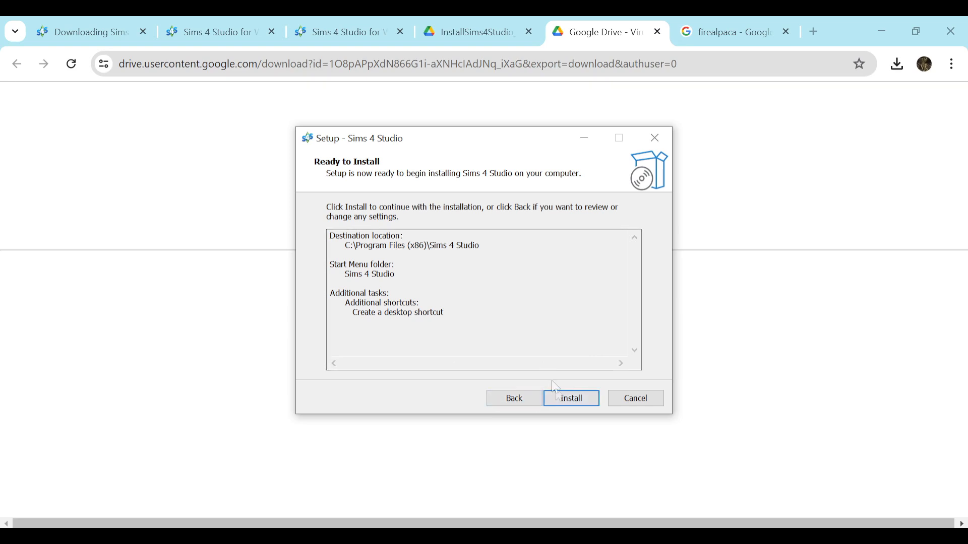
{"action": "left_click", "coordinate": [571, 398]}
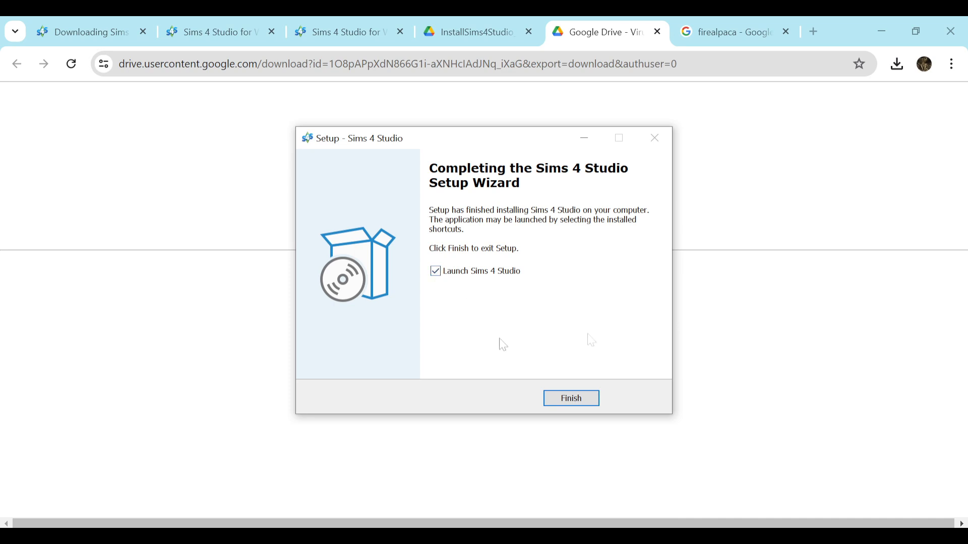
Finish the Sims 4 Studio setup wizard with launching the program enabled.
{"action": "left_click", "coordinate": [585, 401]}
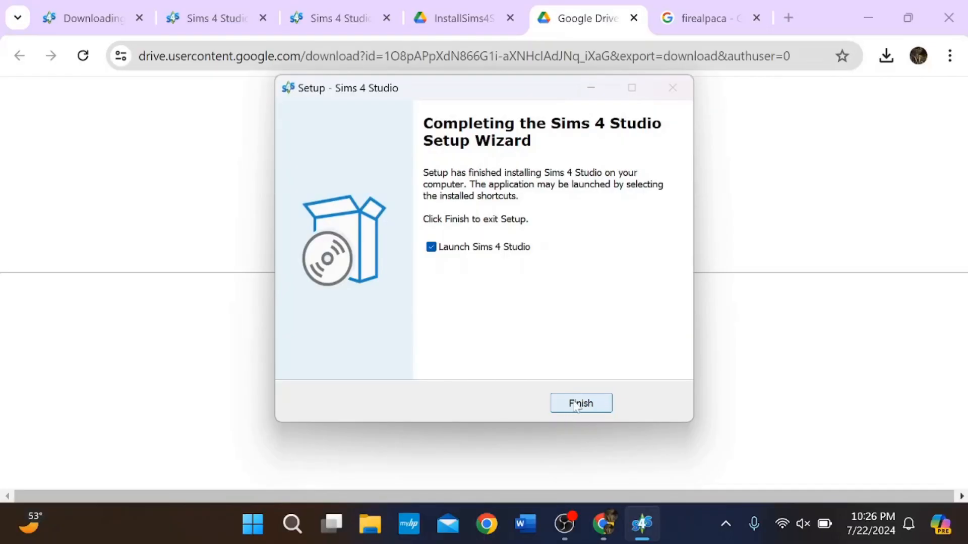
{"action": "left_click", "coordinate": [575, 406]}
{"action": "left_click_drag", "start_coordinate": [380, 182], "coordinate": [400, 145]}
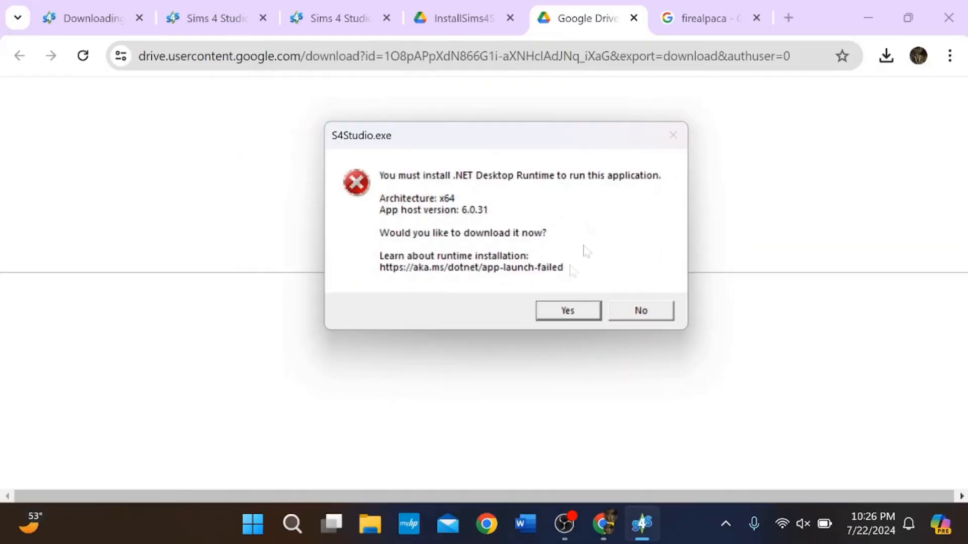
Download the .NET 6.0 Desktop Runtime (v6.0.32) Windows x64 installer, dismiss the survey, and install the runtime.
{"action": "left_click", "coordinate": [569, 311]}
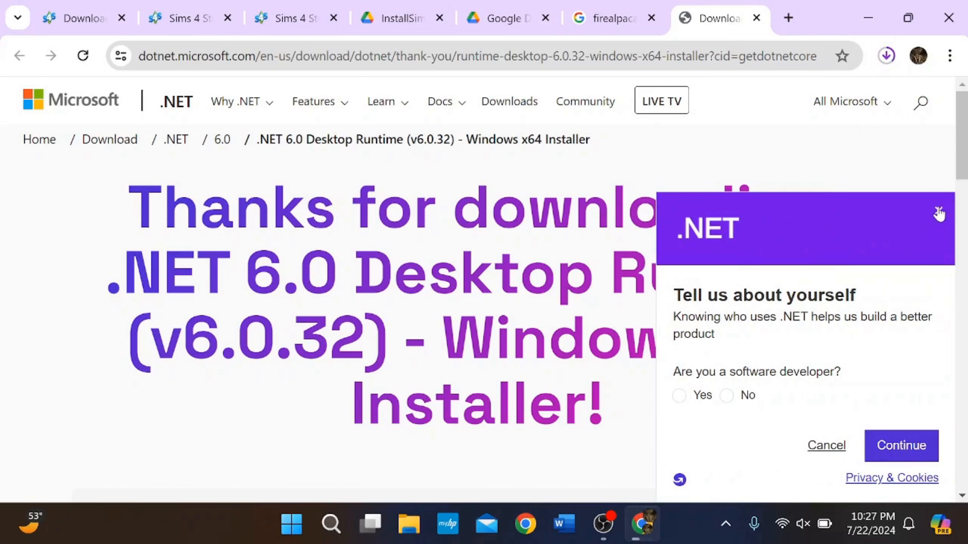
{"action": "left_click", "coordinate": [939, 210]}
{"action": "left_click", "coordinate": [886, 55]}
{"action": "left_click", "coordinate": [774, 154]}
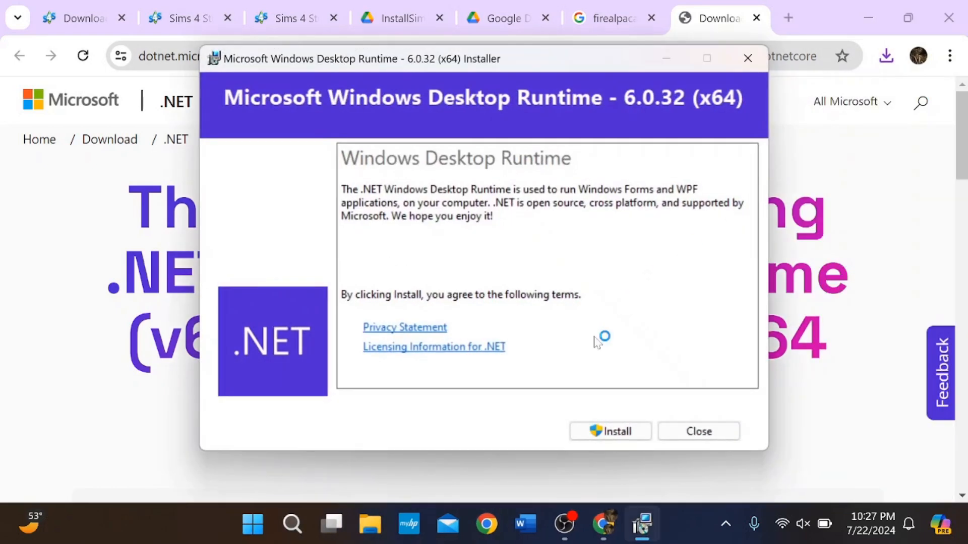
{"action": "left_click", "coordinate": [628, 431]}
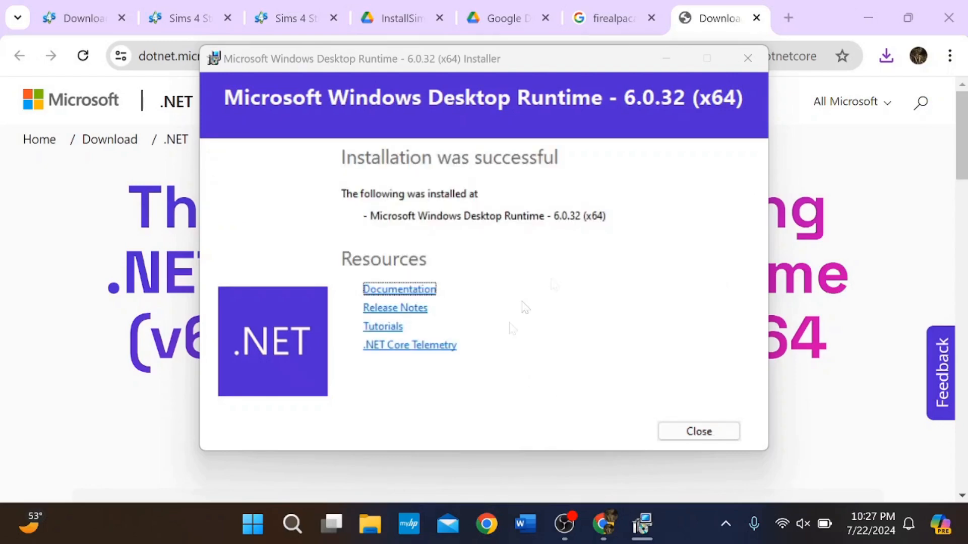
{"action": "left_click", "coordinate": [698, 431]}
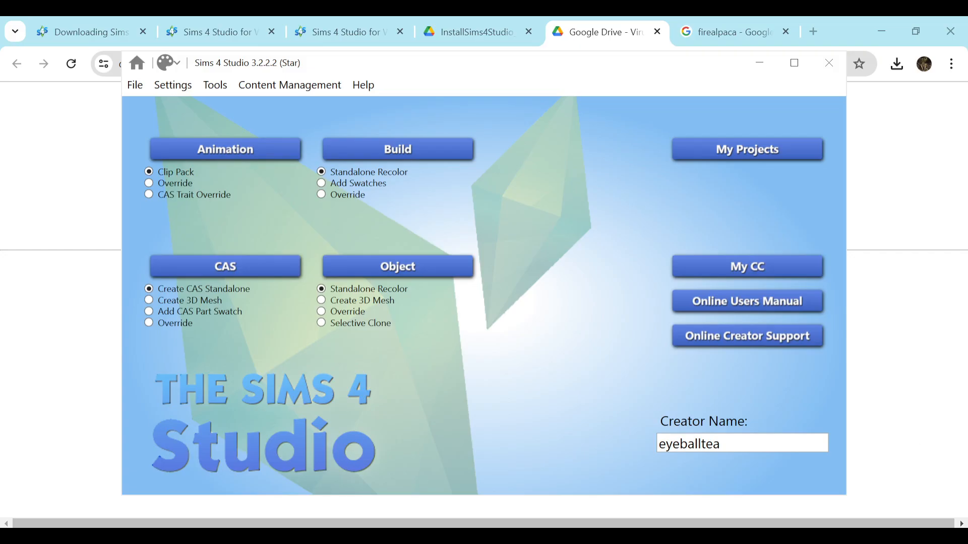
{"action": "left_click_drag", "start_coordinate": [720, 443], "coordinate": [600, 453]}
{"action": "left_click", "coordinate": [722, 445]}
{"action": "key", "text": "shift+Home"}
{"action": "left_click", "coordinate": [476, 380]}
{"action": "left_click_drag", "start_coordinate": [720, 445], "coordinate": [646, 445]}
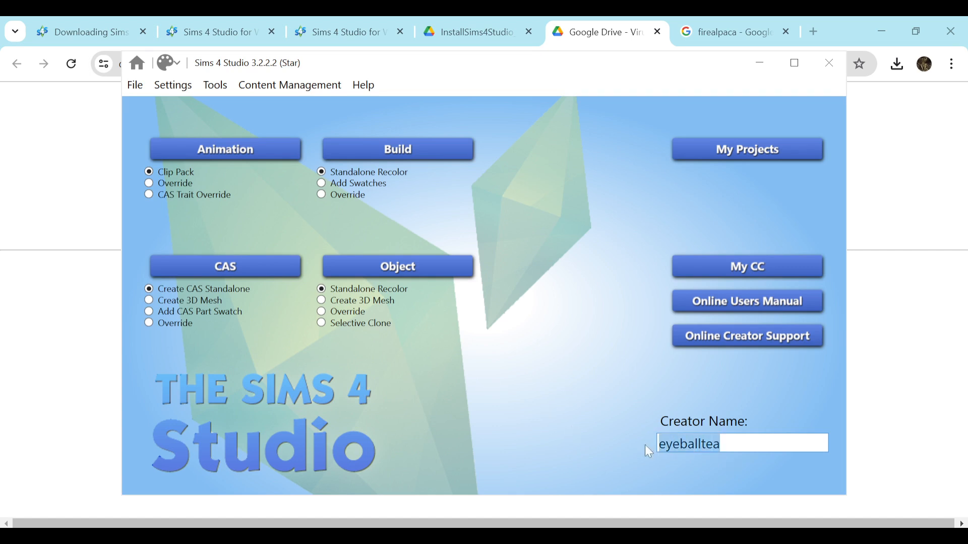
{"action": "left_click", "coordinate": [752, 429]}
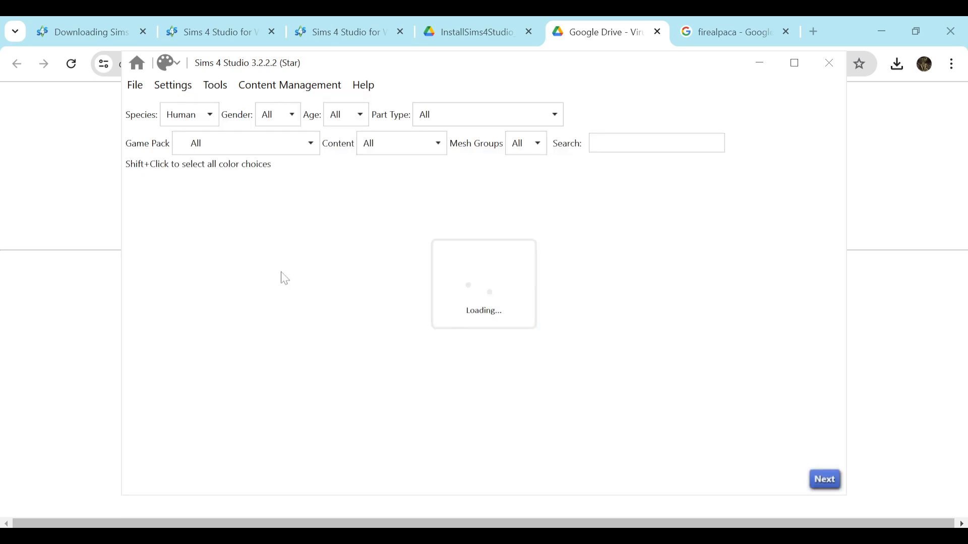
Browse the human CAS parts catalogue and return to its beginning.
{"action": "scroll", "coordinate": [408, 276], "scroll_direction": "down", "scroll_amount": 5}
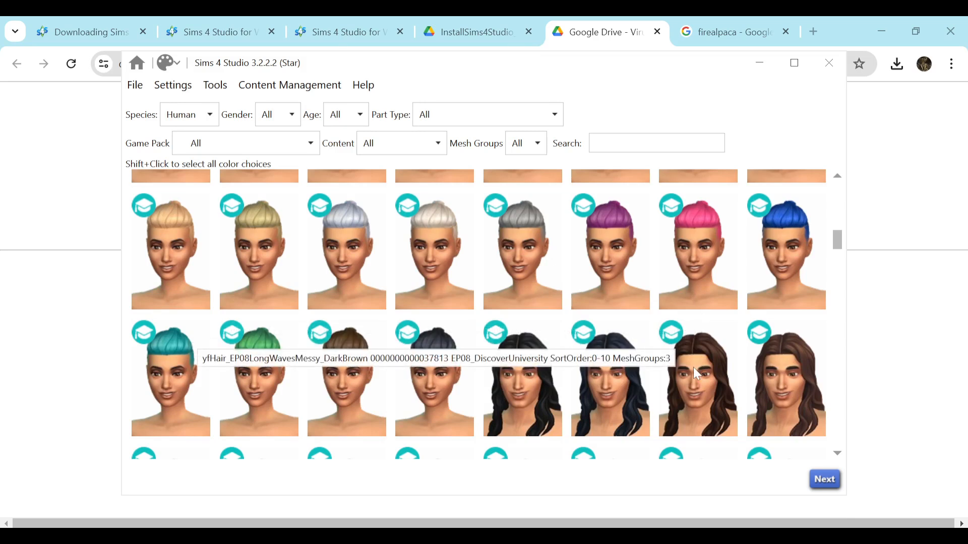
{"action": "scroll", "coordinate": [497, 335], "scroll_direction": "down", "scroll_amount": 3}
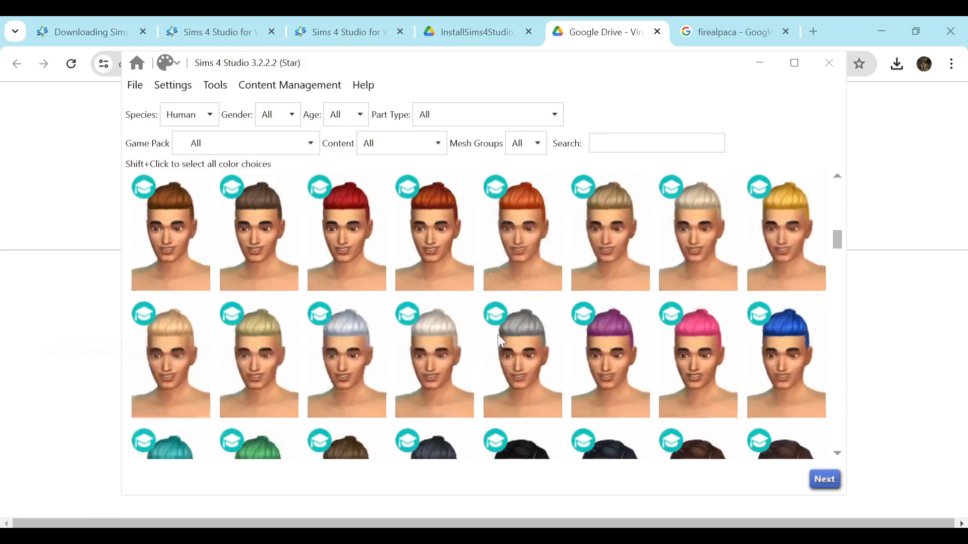
{"action": "scroll", "coordinate": [501, 342], "scroll_direction": "up", "scroll_amount": 1}
{"action": "scroll", "coordinate": [500, 342], "scroll_direction": "down", "scroll_amount": 6}
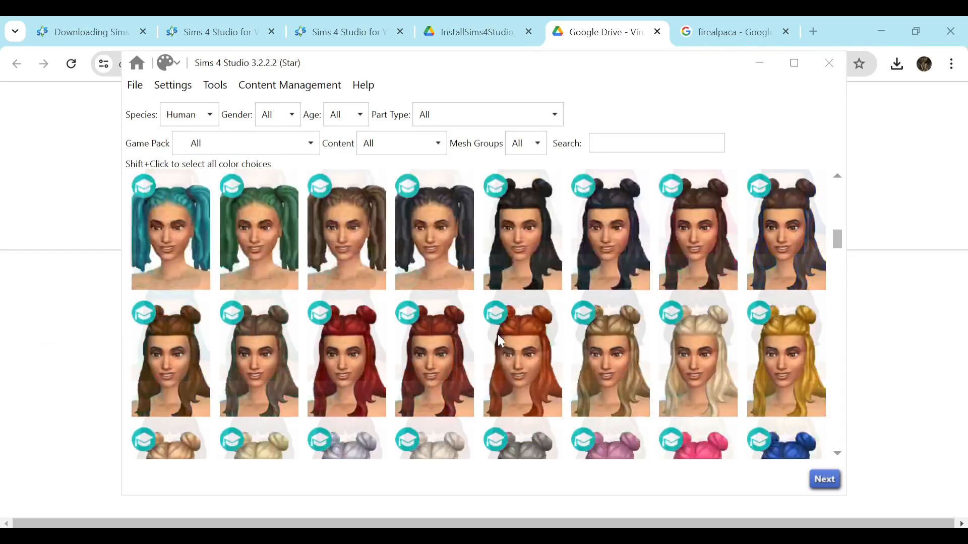
{"action": "scroll", "coordinate": [499, 338], "scroll_direction": "down", "scroll_amount": 2}
{"action": "left_click_drag", "start_coordinate": [838, 239], "coordinate": [841, 187]}
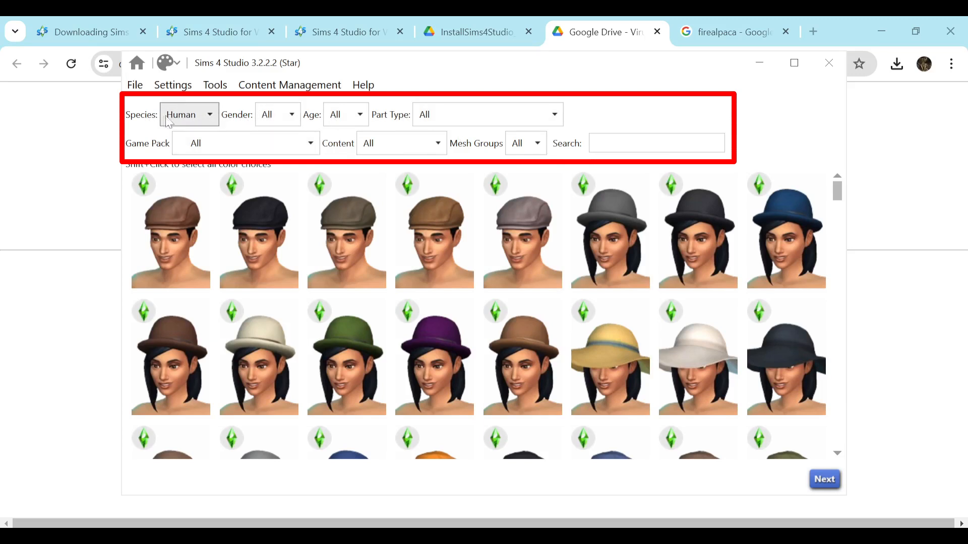
Filter the CAS catalogue by the Horse species and switch it back to Human.
{"action": "left_click", "coordinate": [192, 109]}
{"action": "left_click", "coordinate": [188, 235]}
{"action": "left_click", "coordinate": [190, 121]}
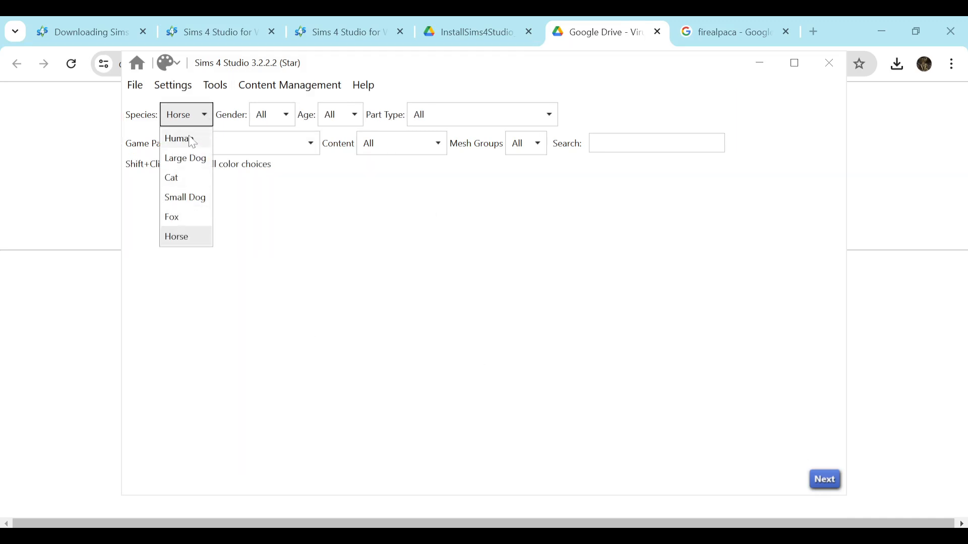
{"action": "left_click", "coordinate": [192, 139]}
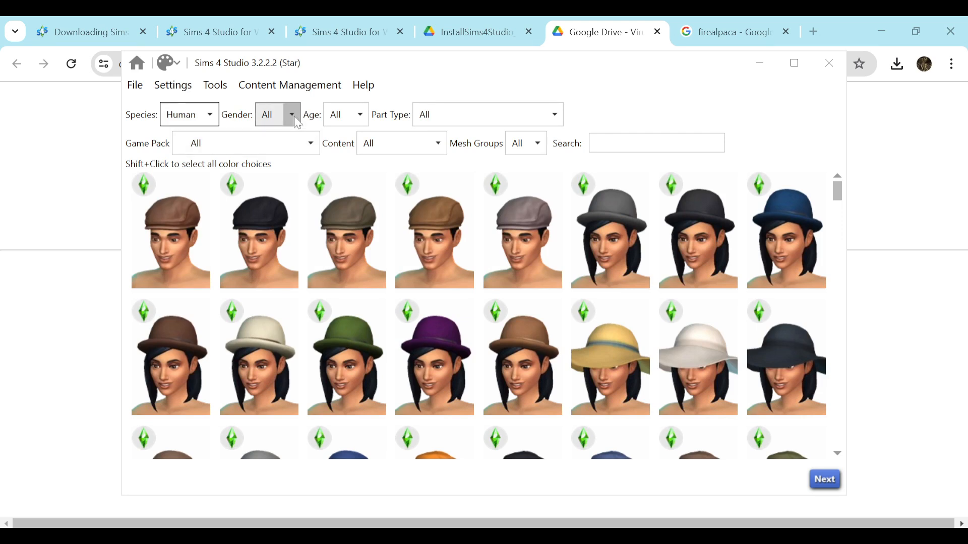
Filter the CAS catalogue to the Clothing Top part type and the Base Game pack.
{"action": "left_click", "coordinate": [442, 110]}
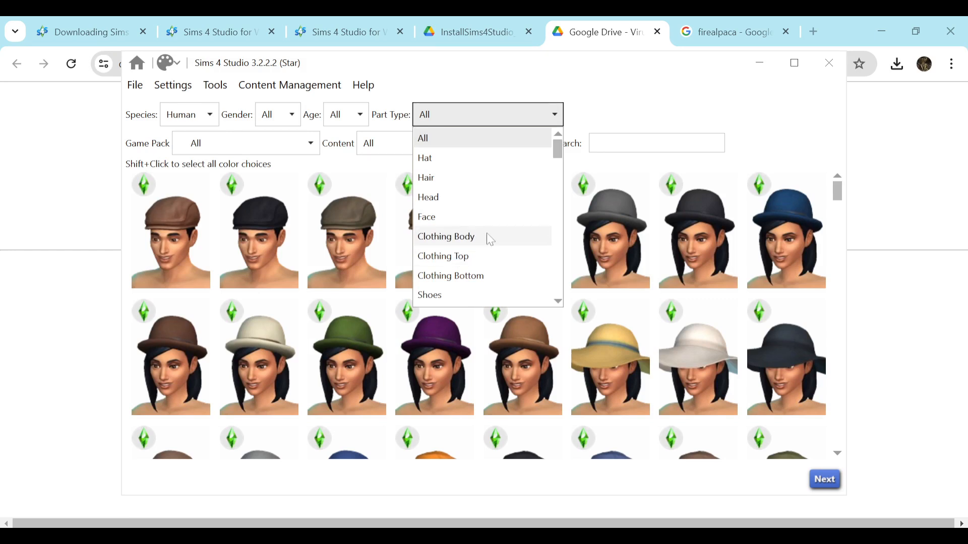
{"action": "scroll", "coordinate": [488, 237], "scroll_direction": "down", "scroll_amount": 12}
{"action": "scroll", "coordinate": [489, 240], "scroll_direction": "down", "scroll_amount": 9}
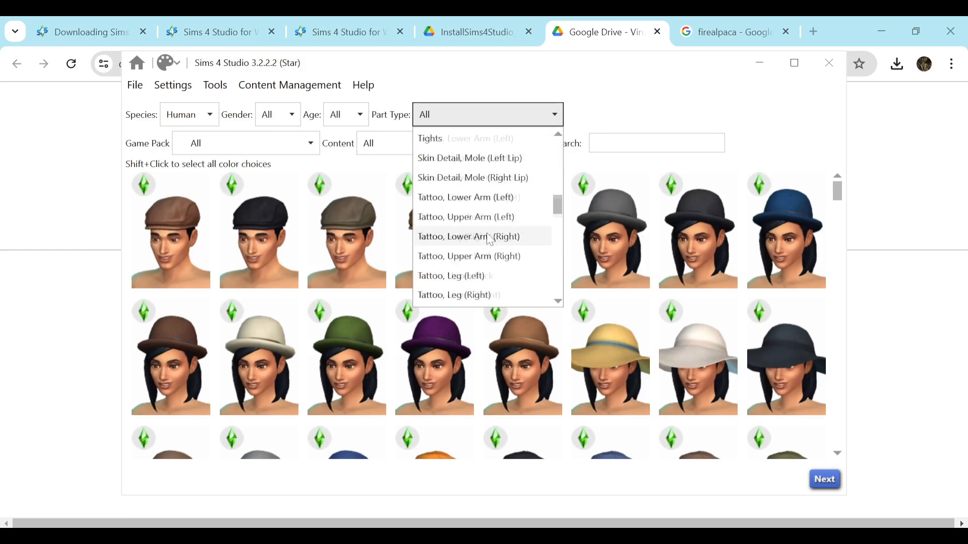
{"action": "scroll", "coordinate": [477, 245], "scroll_direction": "down", "scroll_amount": 5}
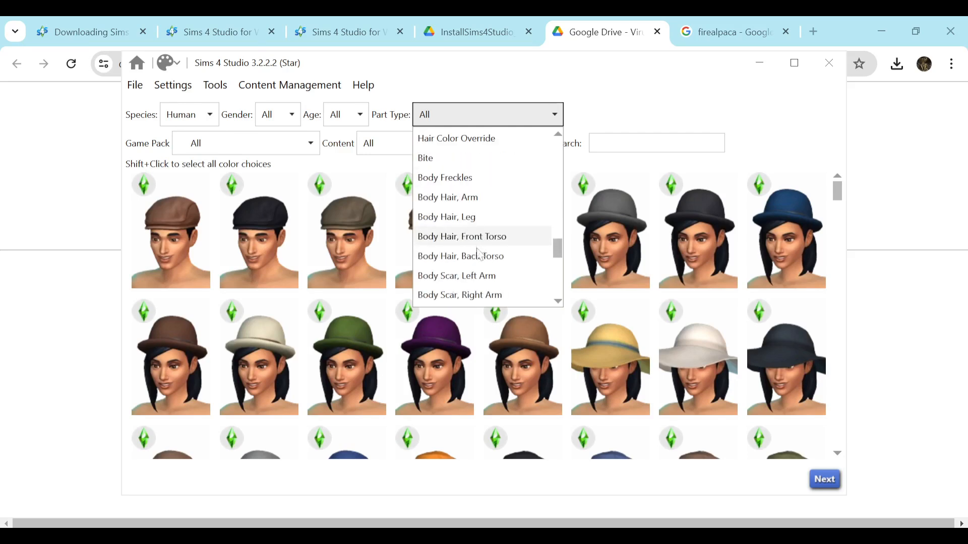
{"action": "scroll", "coordinate": [496, 225], "scroll_direction": "up", "scroll_amount": 11}
{"action": "scroll", "coordinate": [489, 232], "scroll_direction": "up", "scroll_amount": 10}
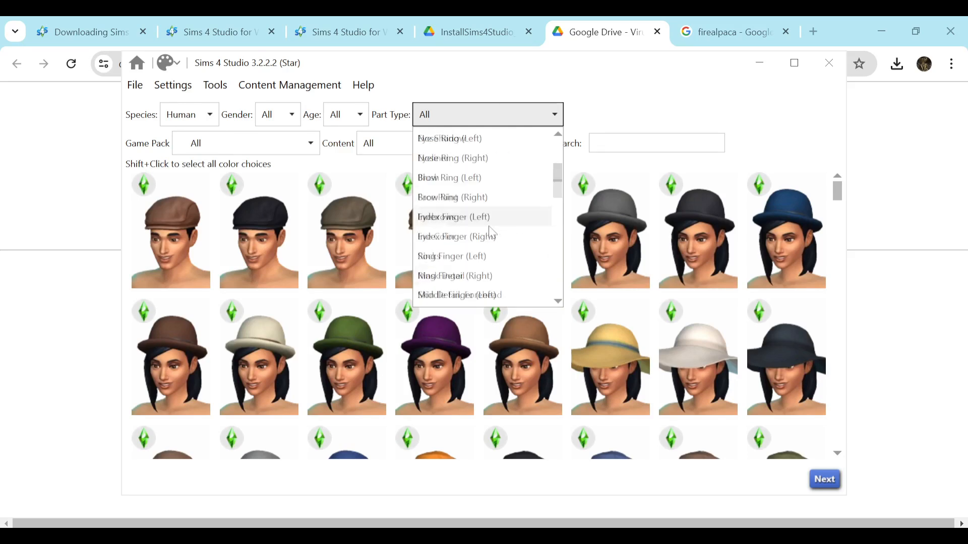
{"action": "left_click", "coordinate": [488, 232]}
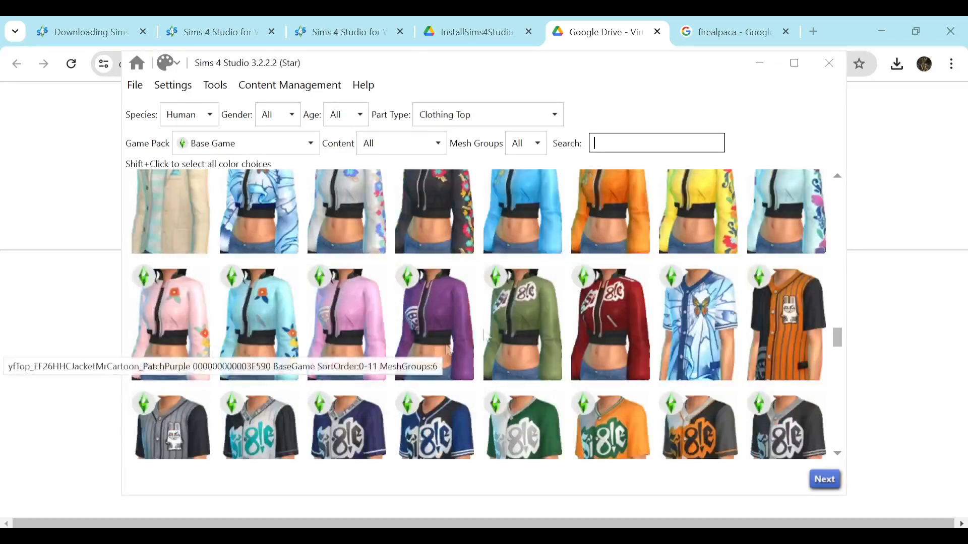
Select only the black cropped jacket with floral sleeves, leaving the purple jacket unselected.
{"action": "left_click", "coordinate": [428, 322]}
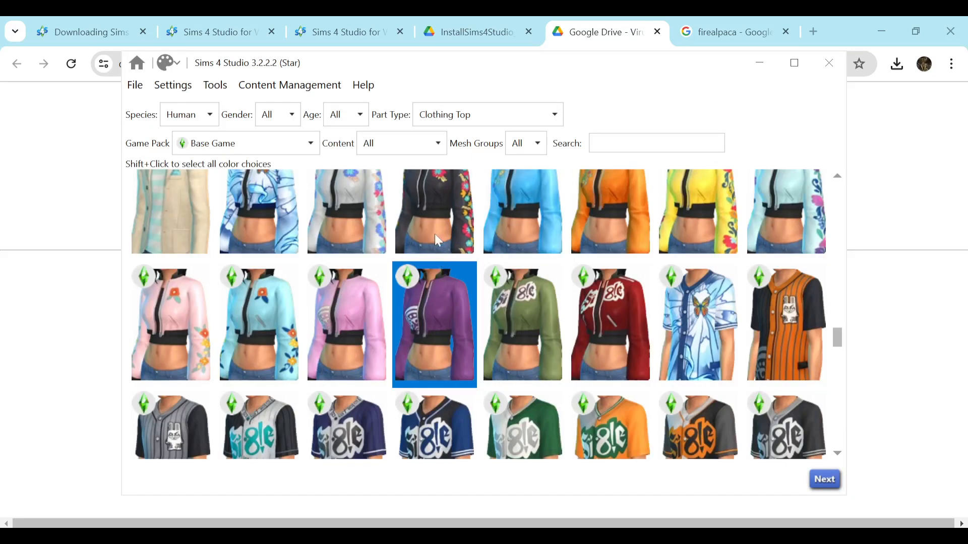
{"action": "left_click", "coordinate": [434, 234]}
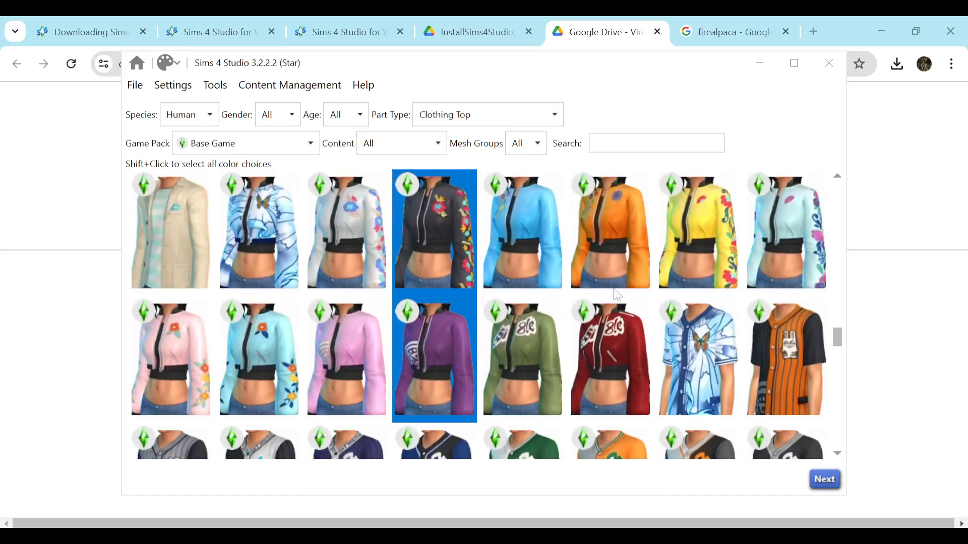
{"action": "left_click", "coordinate": [455, 352]}
{"action": "left_click", "coordinate": [446, 258]}
{"action": "left_click", "coordinate": [446, 259]}
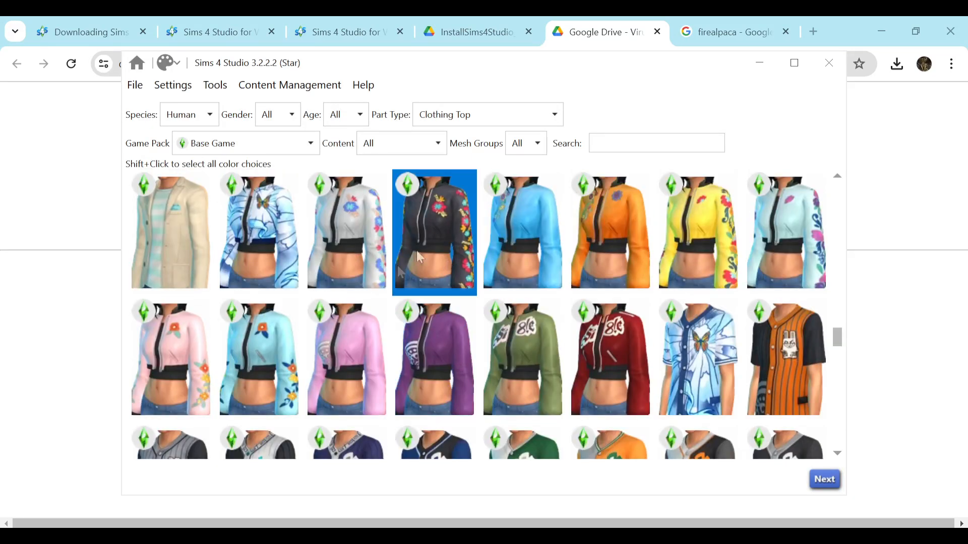
{"action": "left_click", "coordinate": [429, 339]}
{"action": "left_click", "coordinate": [434, 274]}
Save the selected jacket as the Sims 4 package tutorialshirt in the Desktop folder Sims 4 CC\tutorialshirt.
{"action": "left_click", "coordinate": [826, 479]}
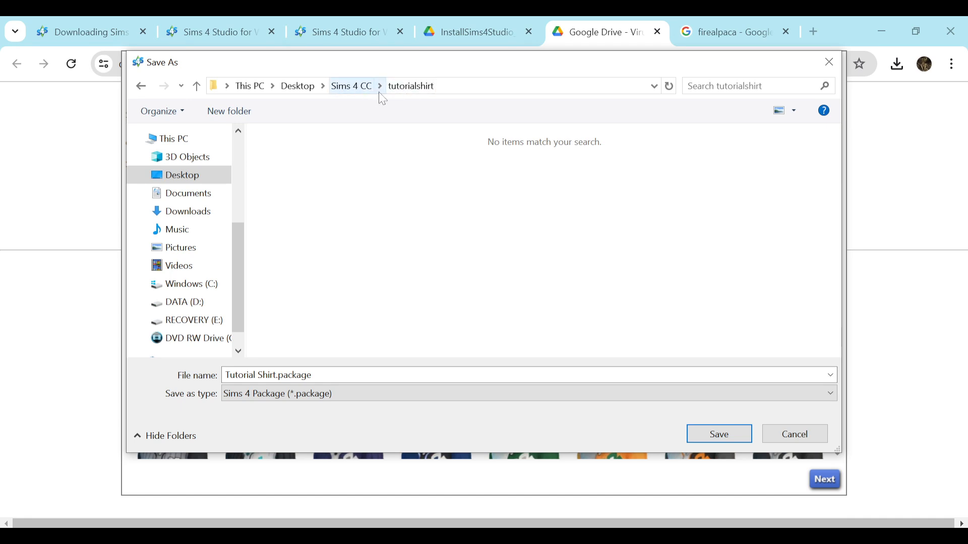
{"action": "left_click", "coordinate": [426, 376]}
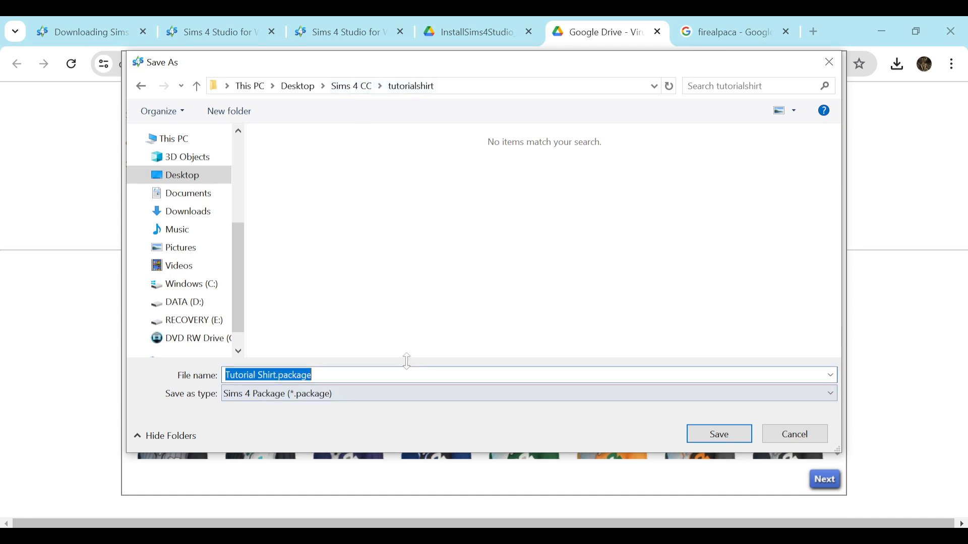
{"action": "type", "text": "tutoria"}
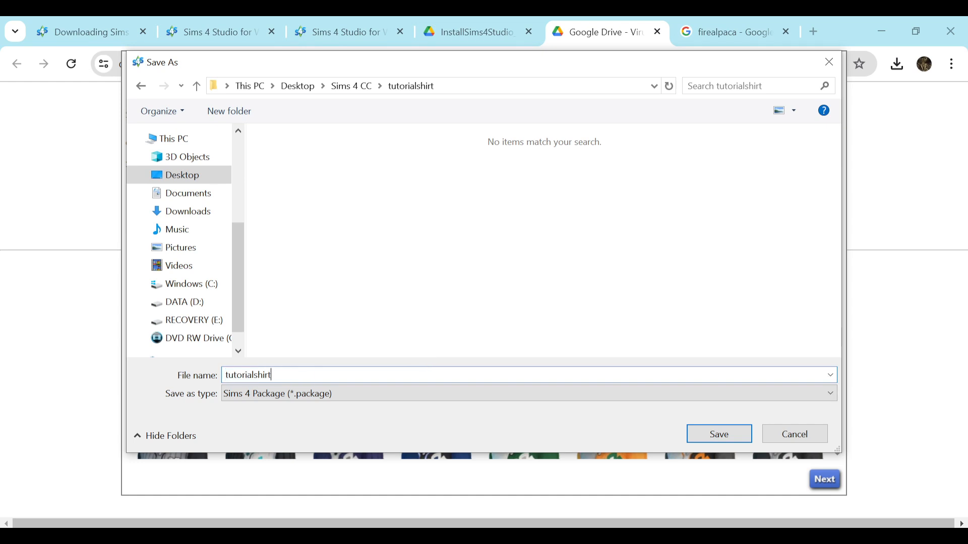
{"action": "key", "text": "Return"}
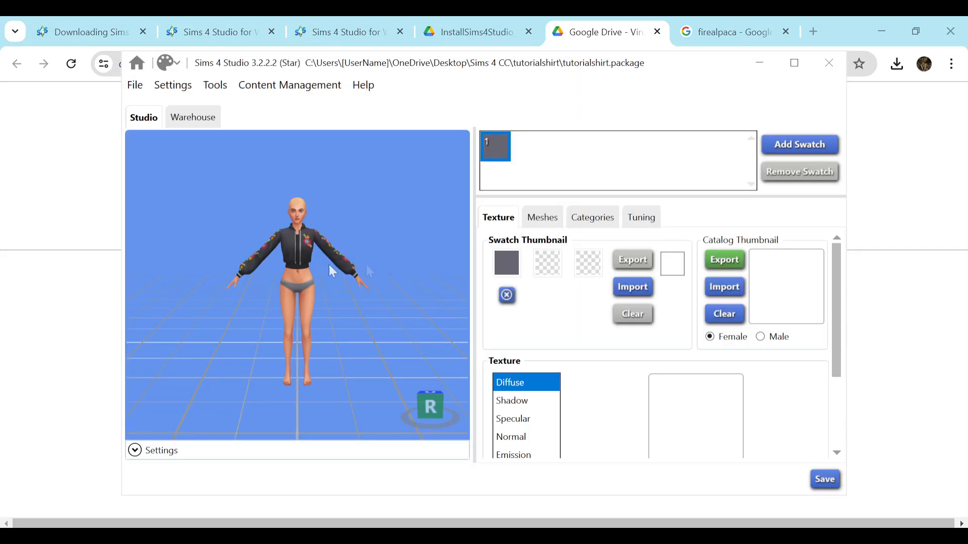
Inspect the jacket on the 3D preview model up close and from different angles.
{"action": "scroll", "coordinate": [295, 210], "scroll_direction": "up", "scroll_amount": 1}
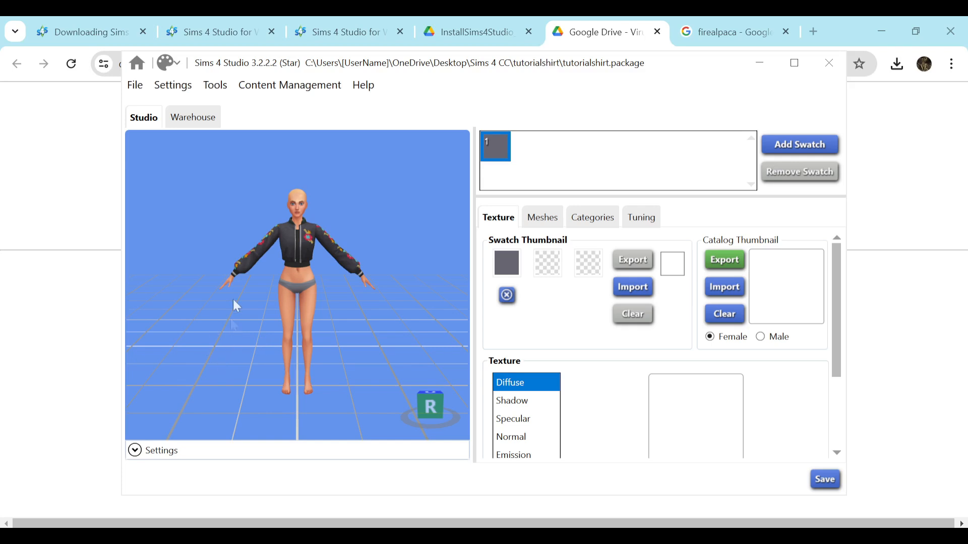
{"action": "scroll", "coordinate": [292, 227], "scroll_direction": "up", "scroll_amount": 2}
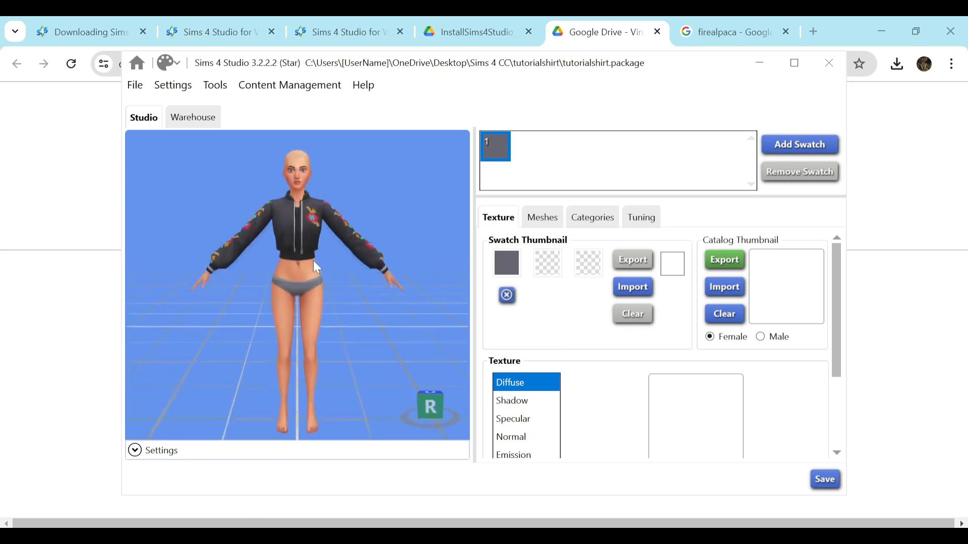
{"action": "mouse_move", "coordinate": [314, 261]}
{"action": "left_mouse_down"}
{"action": "mouse_move", "coordinate": [313, 210]}
{"action": "mouse_move", "coordinate": [335, 264]}
{"action": "mouse_move", "coordinate": [348, 233]}
{"action": "mouse_move", "coordinate": [334, 187]}
{"action": "mouse_move", "coordinate": [337, 234]}
{"action": "mouse_move", "coordinate": [259, 244]}
{"action": "mouse_move", "coordinate": [265, 292]}
{"action": "mouse_move", "coordinate": [324, 268]}
{"action": "mouse_move", "coordinate": [337, 246]}
{"action": "mouse_move", "coordinate": [324, 258]}
{"action": "left_mouse_up"}
{"action": "scroll", "coordinate": [337, 246], "scroll_direction": "up", "scroll_amount": 3}
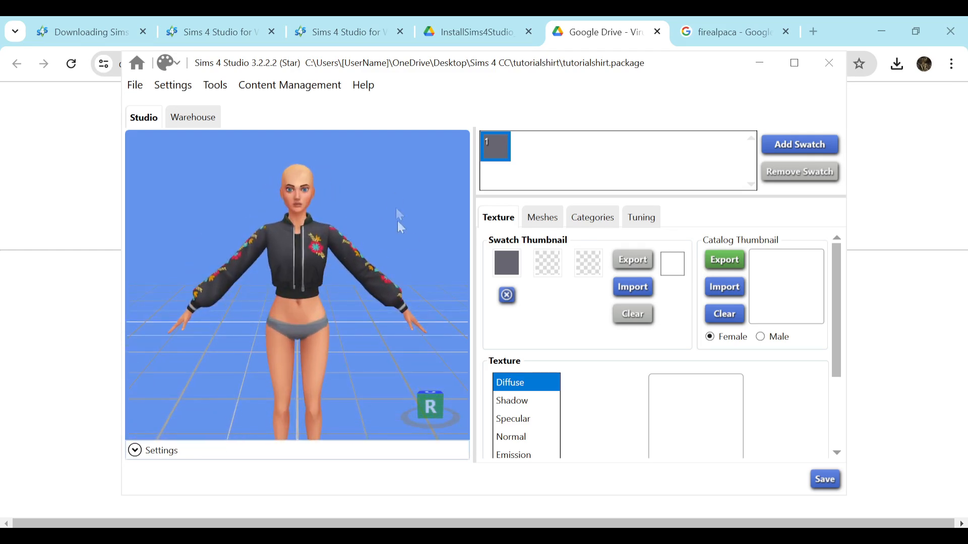
{"action": "left_click_drag", "start_coordinate": [431, 227], "coordinate": [340, 299]}
{"action": "scroll", "coordinate": [329, 295], "scroll_direction": "up", "scroll_amount": 3}
{"action": "right_click_drag", "start_coordinate": [390, 301], "coordinate": [319, 285]}
{"action": "scroll", "coordinate": [319, 286], "scroll_direction": "down", "scroll_amount": 2}
{"action": "scroll", "coordinate": [584, 302], "scroll_direction": "down", "scroll_amount": 3}
{"action": "scroll", "coordinate": [588, 307], "scroll_direction": "up", "scroll_amount": 3}
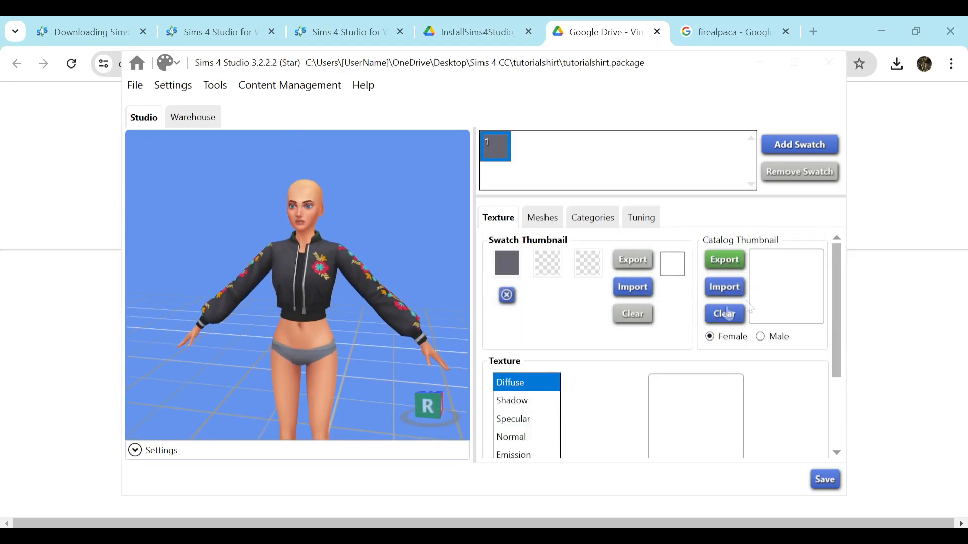
Check the jacket's mesh details, then return to its texture settings and view the model from another position.
{"action": "left_click", "coordinate": [541, 218]}
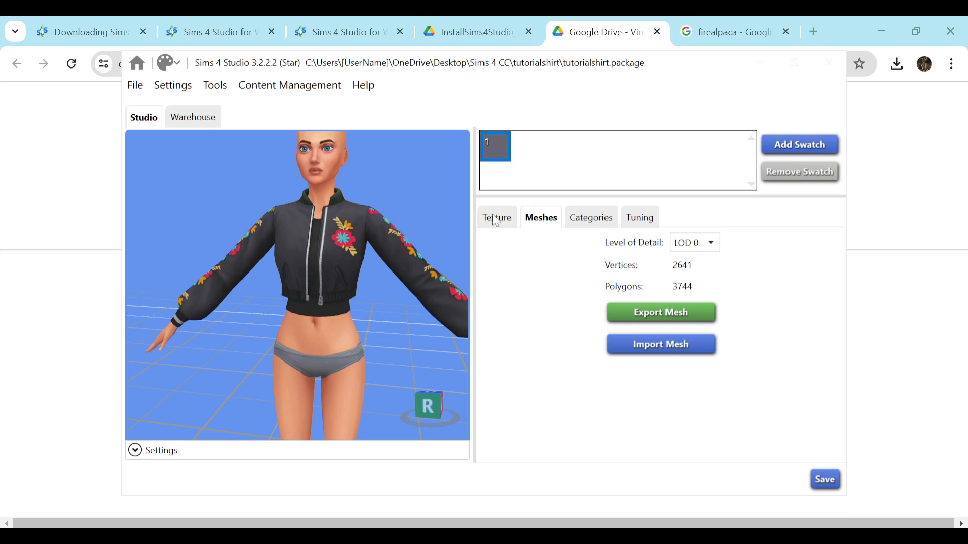
{"action": "left_click", "coordinate": [495, 218]}
{"action": "left_click_drag", "start_coordinate": [363, 256], "coordinate": [328, 254]}
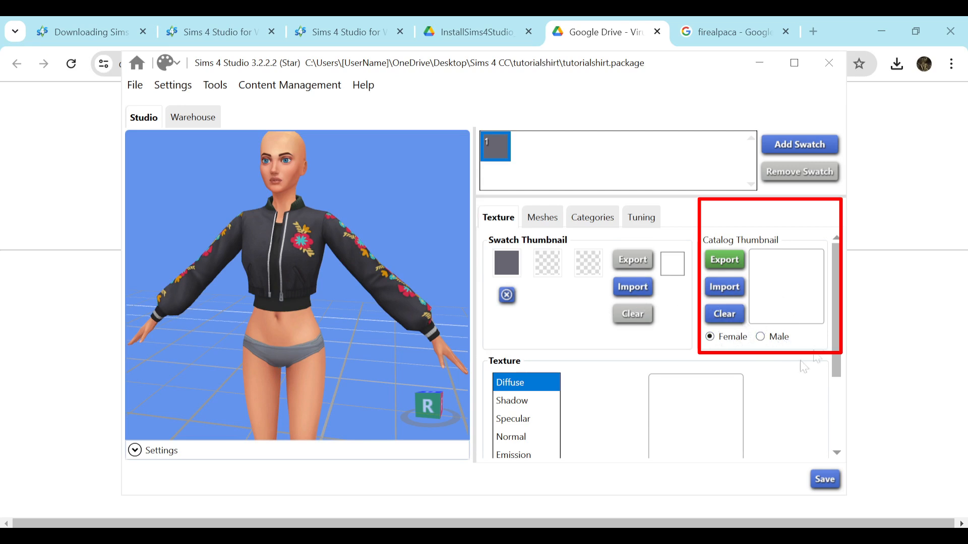
Look through the jacket's texture maps in turn: Shadow, Specular, Normal, Emission and ColorShiftMask.
{"action": "scroll", "coordinate": [625, 320], "scroll_direction": "down", "scroll_amount": 5}
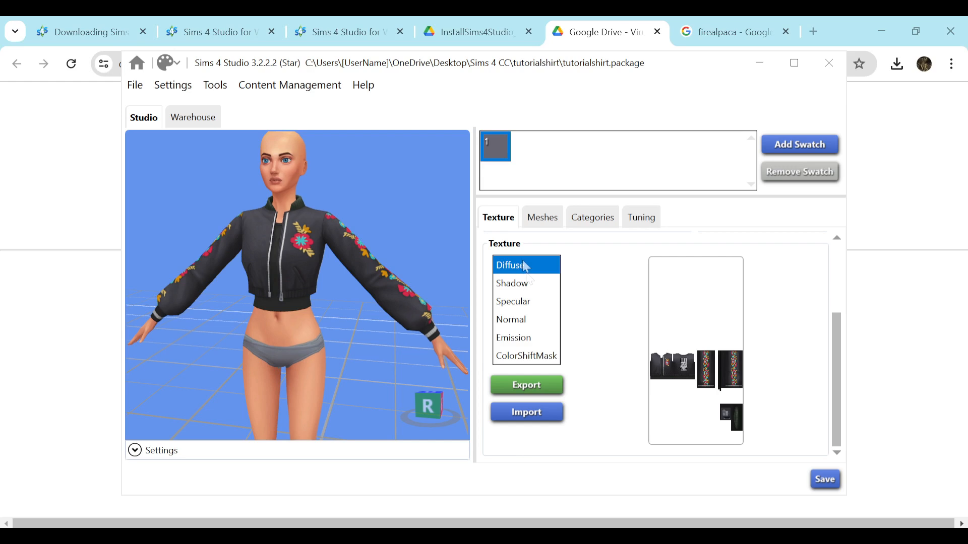
{"action": "left_click", "coordinate": [520, 290]}
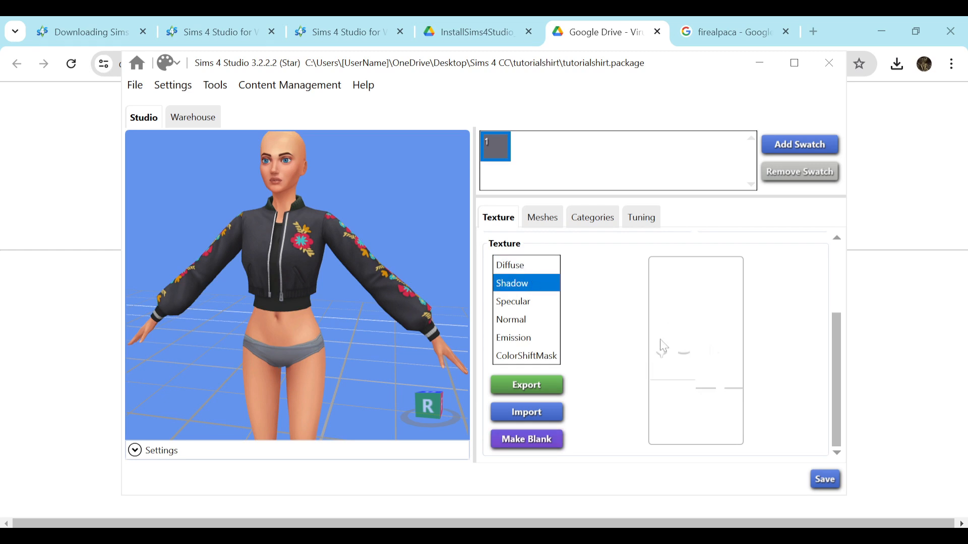
{"action": "left_click", "coordinate": [524, 304]}
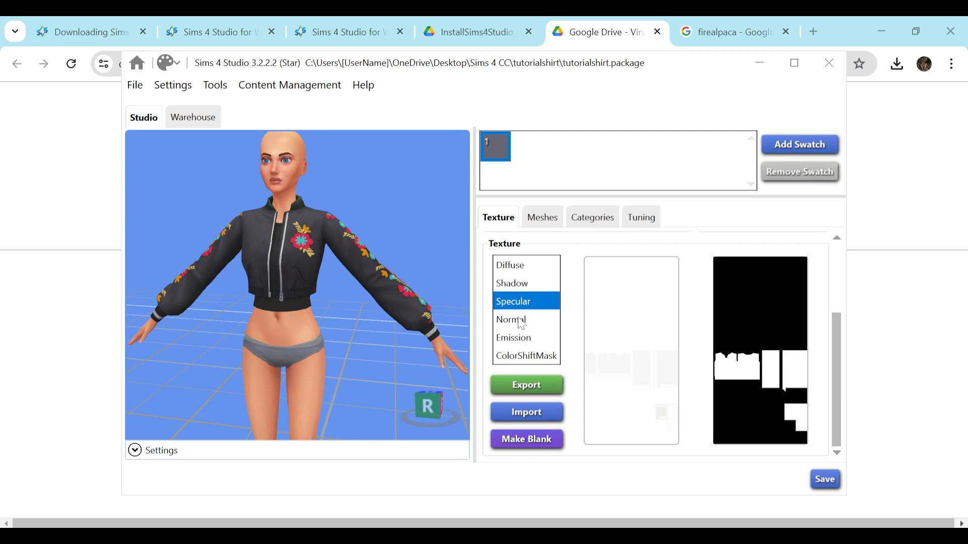
{"action": "left_click", "coordinate": [520, 323]}
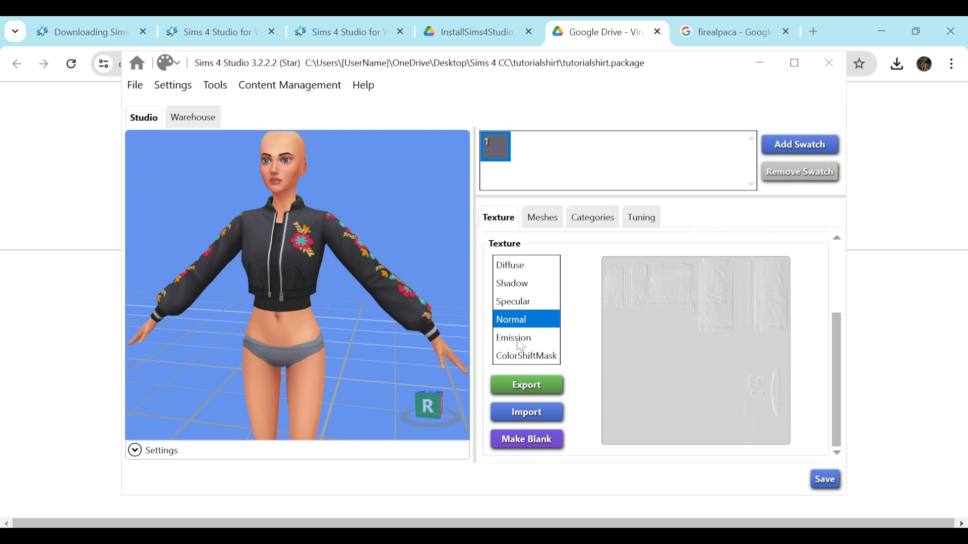
{"action": "left_click", "coordinate": [522, 341]}
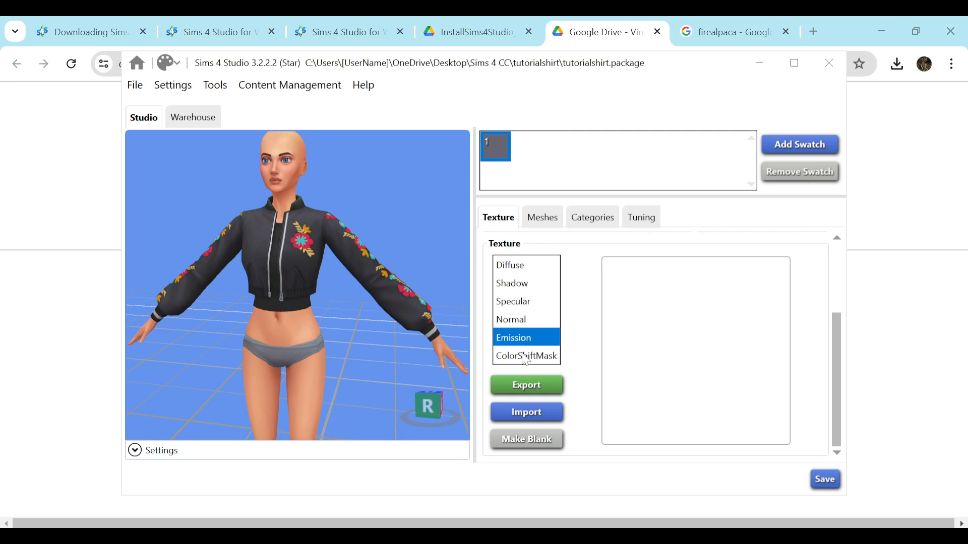
{"action": "left_click", "coordinate": [524, 357]}
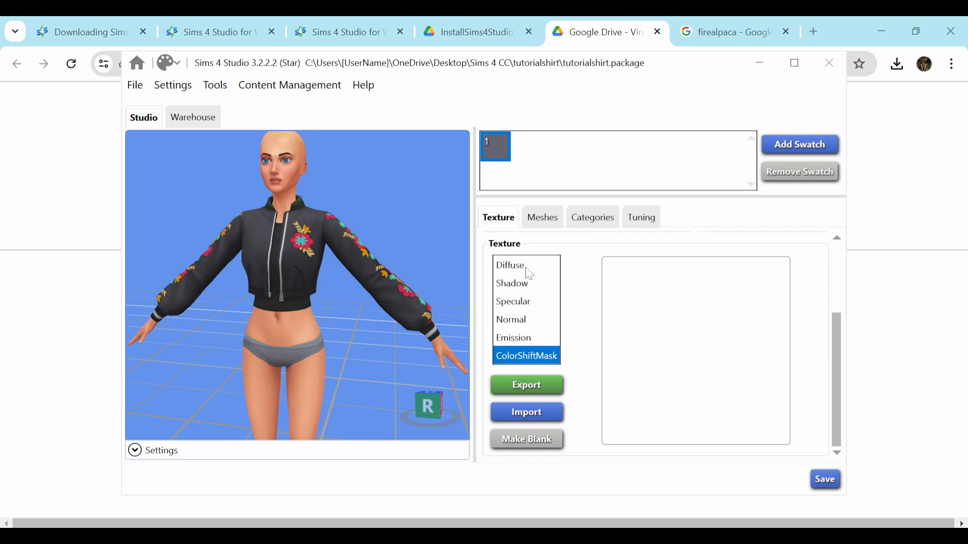
Export the jacket's Diffuse texture as the PNG image tutorialshirt in the Sims 4 CC\tutorialshirt folder.
{"action": "scroll", "coordinate": [530, 275], "scroll_direction": "up", "scroll_amount": 2}
{"action": "left_click", "coordinate": [525, 384]}
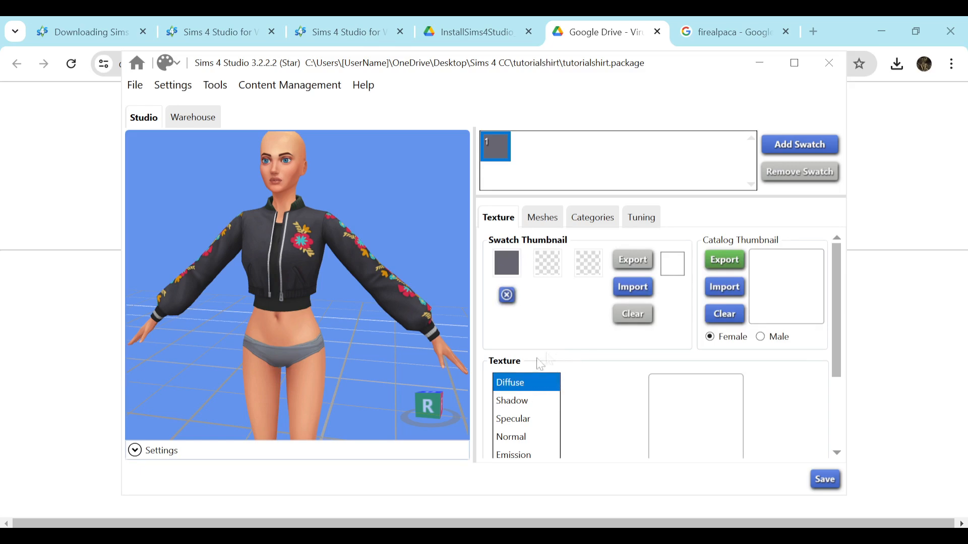
{"action": "scroll", "coordinate": [610, 403], "scroll_direction": "down", "scroll_amount": 3}
{"action": "left_click", "coordinate": [543, 398]}
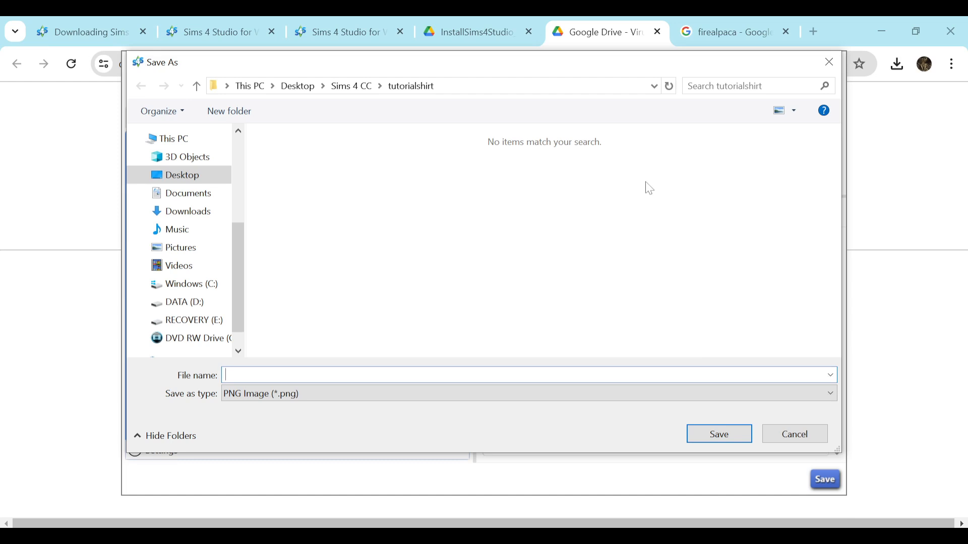
{"action": "type", "text": "tuto"}
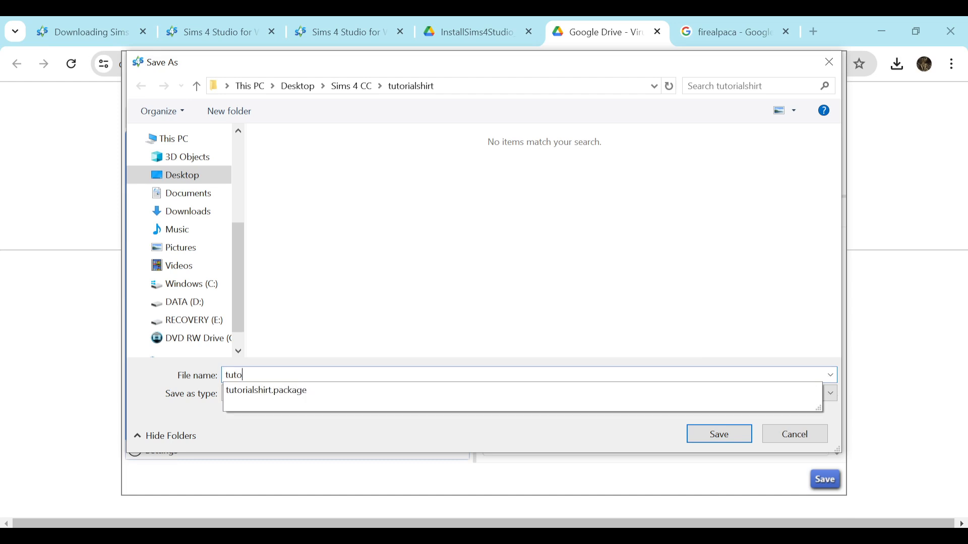
{"action": "type", "text": "rialshirt"}
{"action": "key", "text": "Return"}
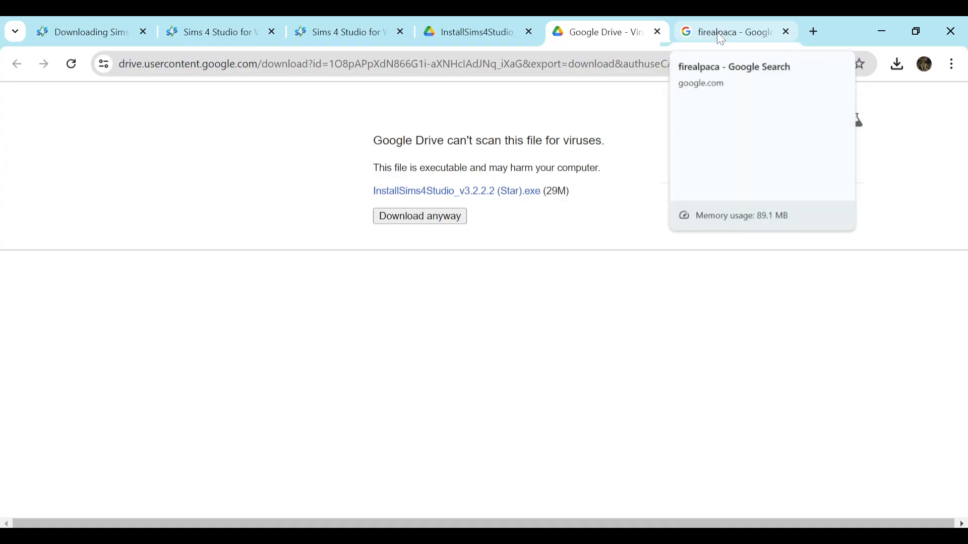
Switch to the browser's FireAlpaca site and download the Windows 64bit version 2.11.26, dismissing the ad.
{"action": "left_click", "coordinate": [706, 32]}
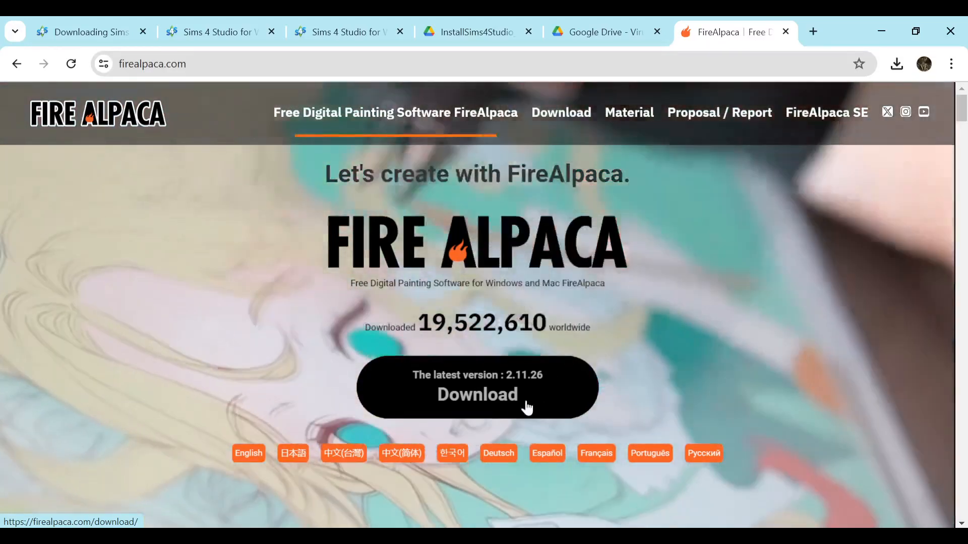
{"action": "left_click", "coordinate": [553, 379]}
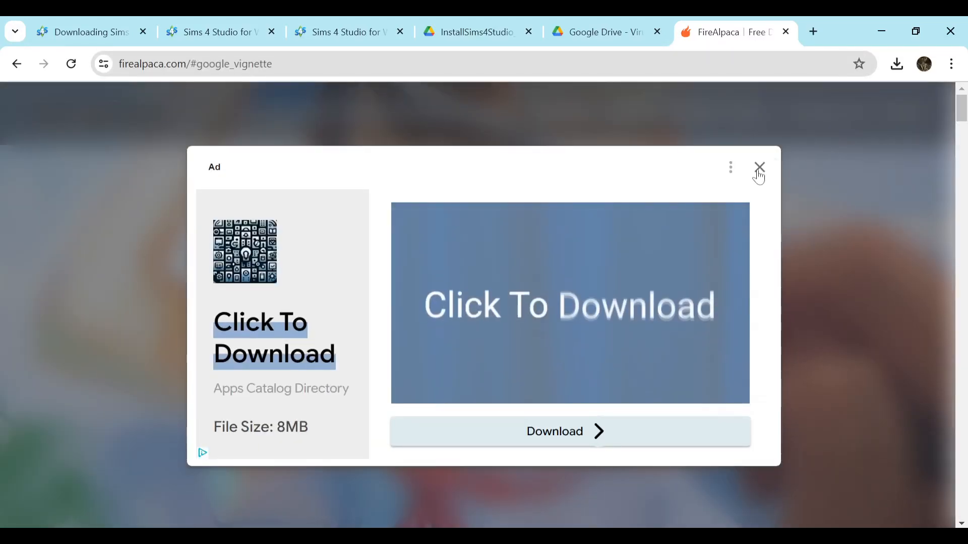
{"action": "left_click", "coordinate": [760, 166]}
{"action": "scroll", "coordinate": [595, 325], "scroll_direction": "down", "scroll_amount": 3}
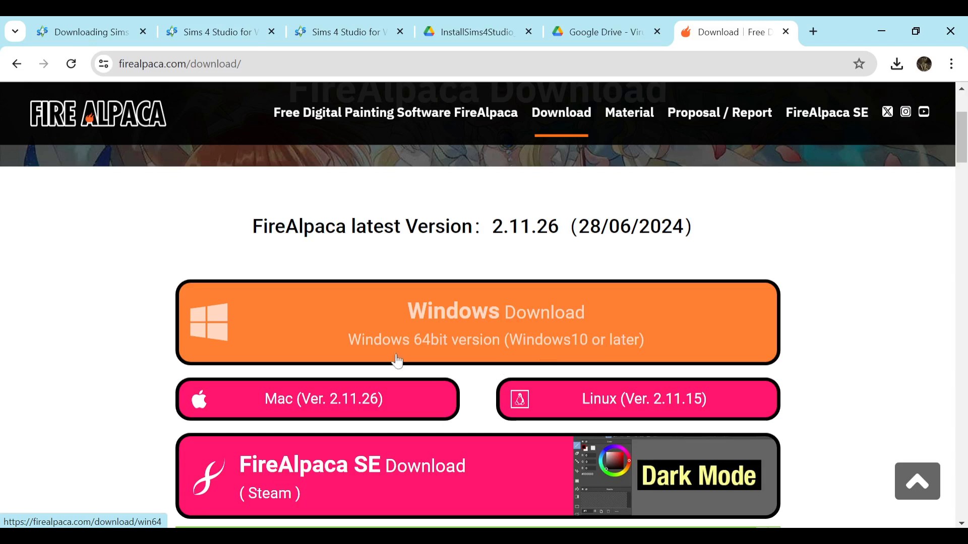
{"action": "left_click", "coordinate": [464, 331]}
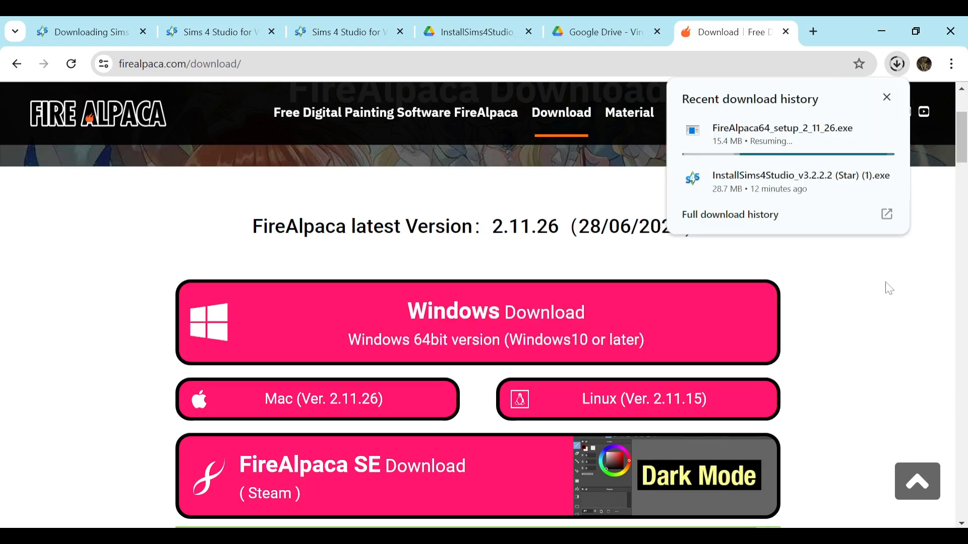
Install FireAlpaca from the downloaded setup file in English with the default folders, and dismiss FireAlpaca's startup advertisement.
{"action": "mouse_move", "coordinate": [736, 146]}
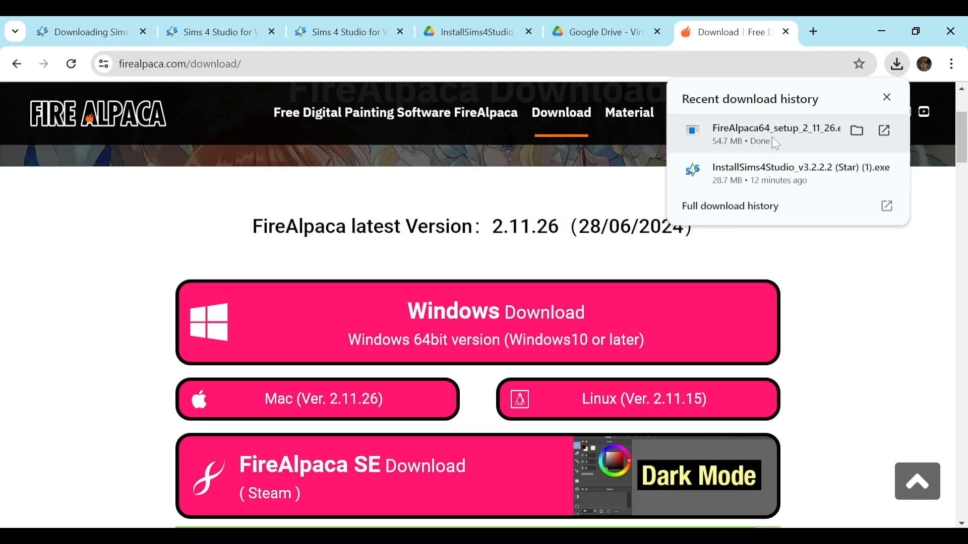
{"action": "left_click", "coordinate": [745, 143]}
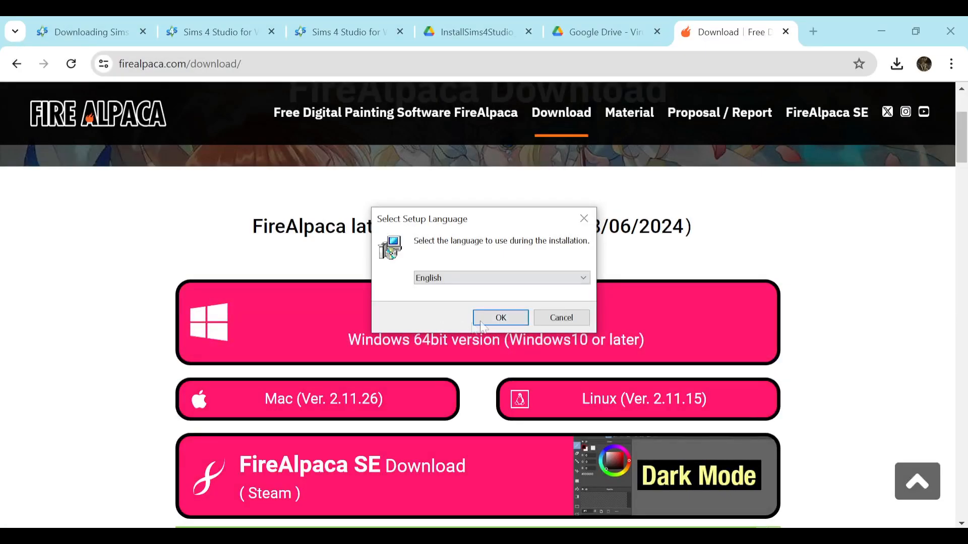
{"action": "left_click", "coordinate": [499, 319]}
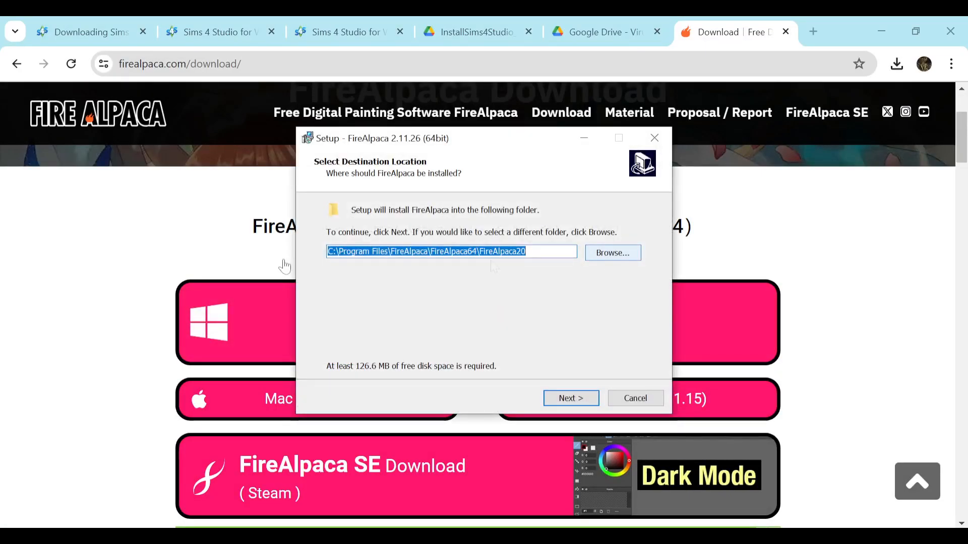
{"action": "left_click", "coordinate": [570, 399]}
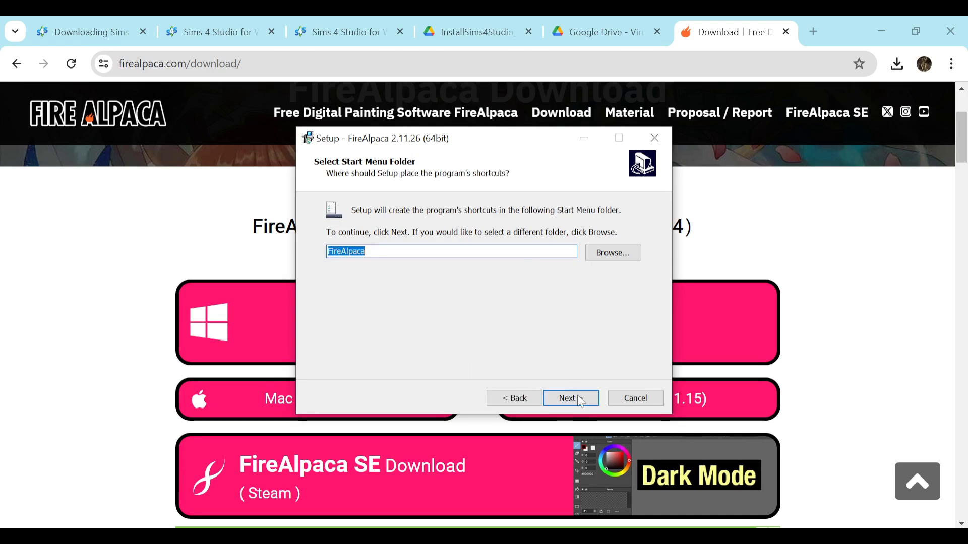
{"action": "left_click", "coordinate": [581, 402]}
{"action": "left_click", "coordinate": [578, 404]}
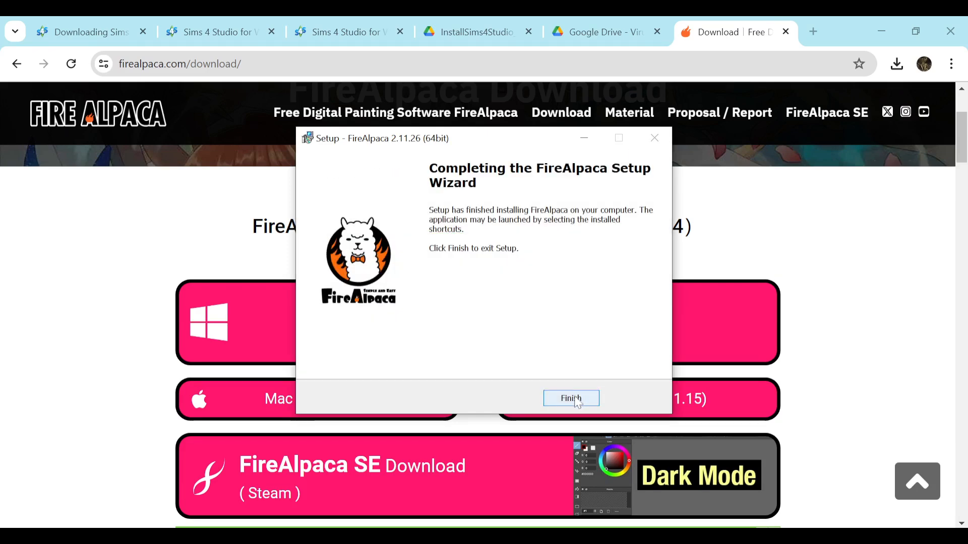
{"action": "left_click", "coordinate": [578, 399]}
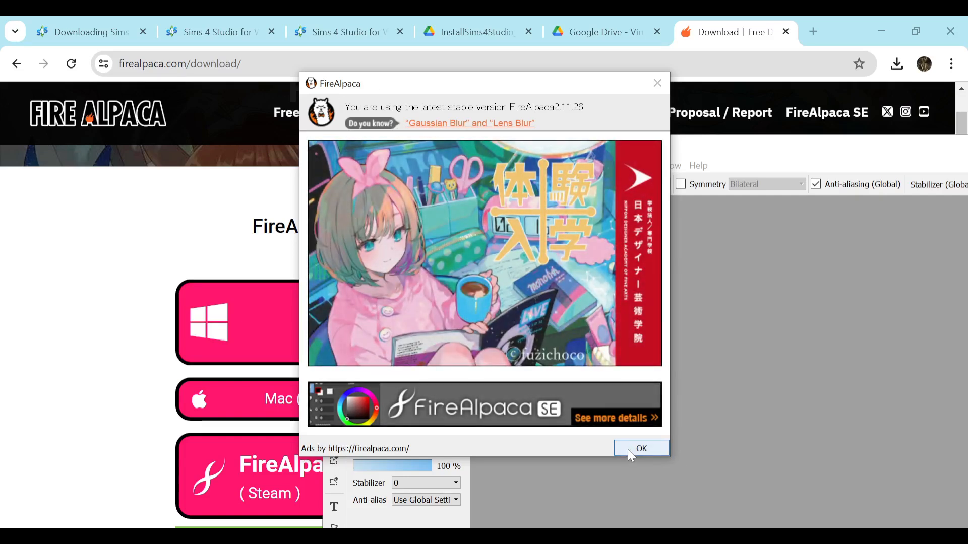
{"action": "left_click", "coordinate": [657, 82]}
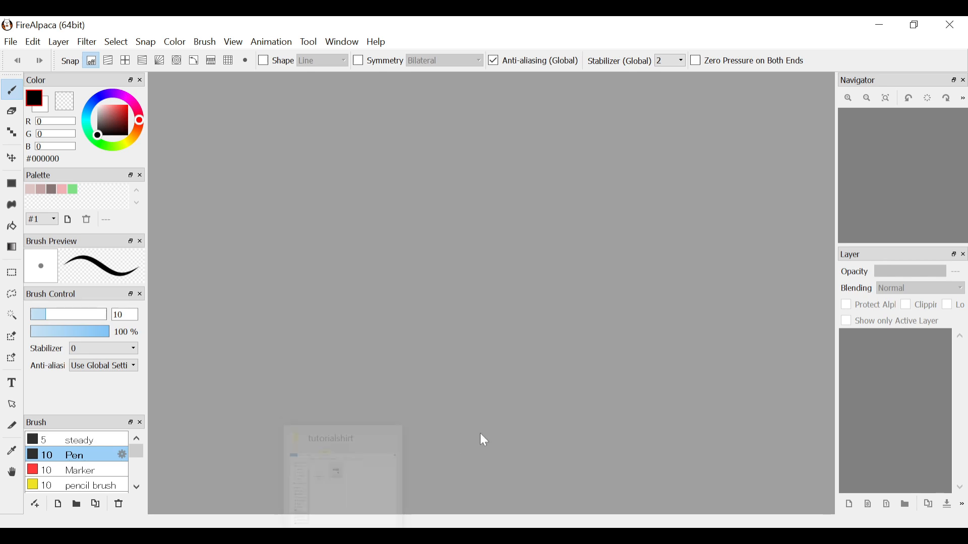
Try to bring the tutorialshirt image from its folder window onto FireAlpaca's empty workspace.
{"action": "left_click", "coordinate": [344, 537]}
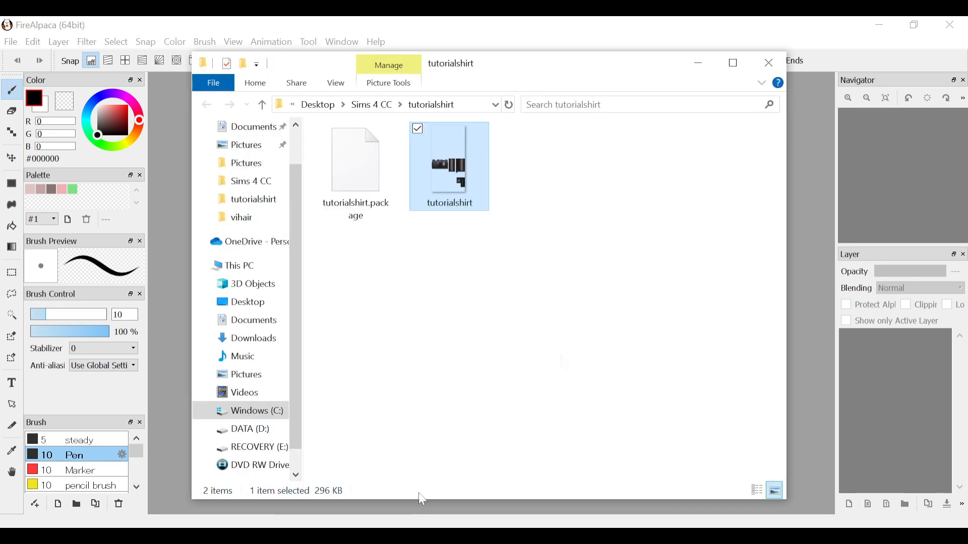
{"action": "left_click_drag", "start_coordinate": [509, 60], "coordinate": [672, 60]}
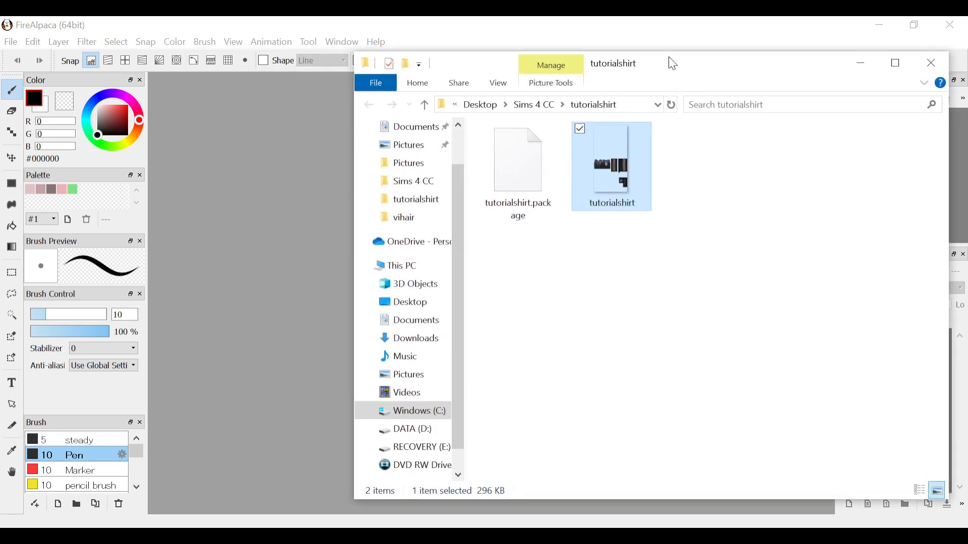
{"action": "left_click_drag", "start_coordinate": [623, 179], "coordinate": [238, 240]}
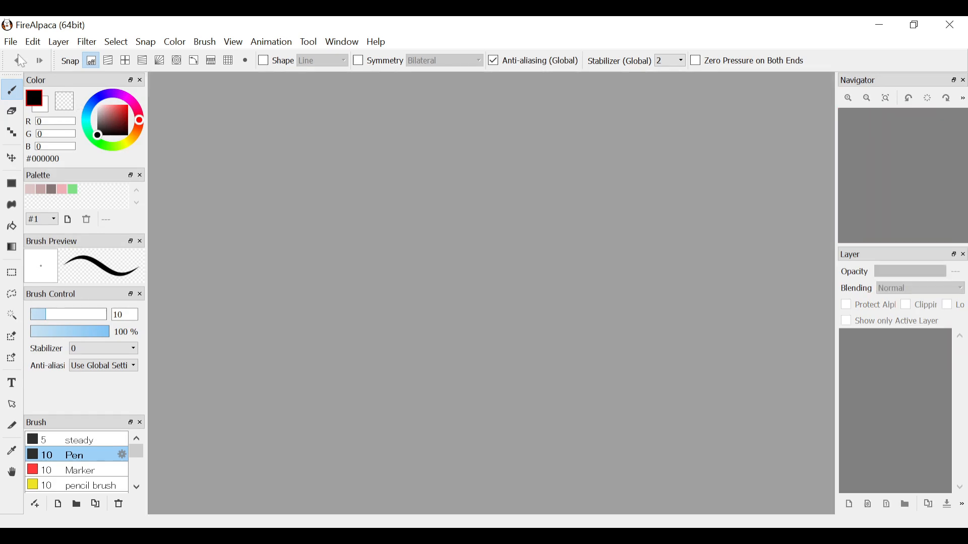
Open the tutorialshirt image from the Sims 4 CC\tutorialshirt folder in FireAlpaca.
{"action": "left_click", "coordinate": [11, 42]}
{"action": "left_click", "coordinate": [22, 91]}
{"action": "left_click", "coordinate": [184, 171]}
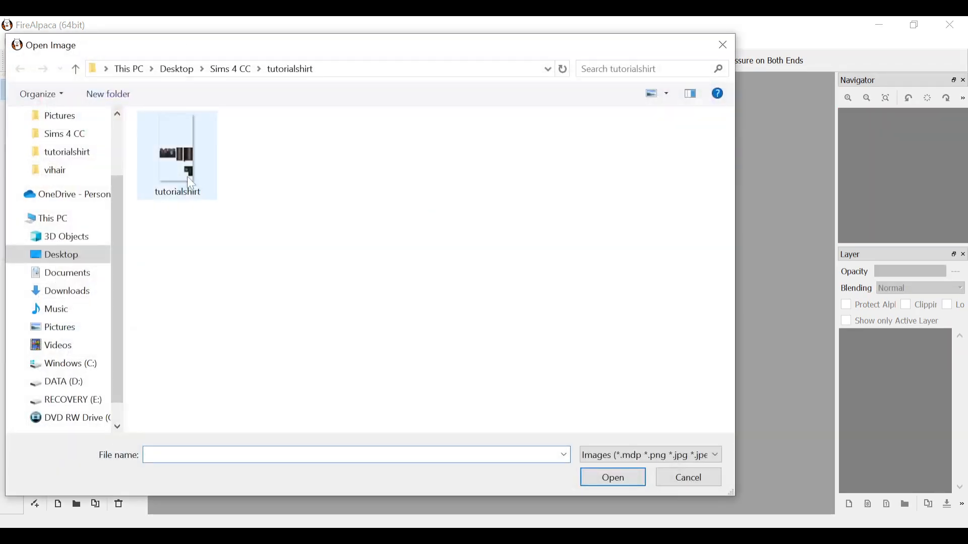
{"action": "left_click", "coordinate": [613, 477]}
{"action": "left_click_drag", "start_coordinate": [827, 296], "coordinate": [827, 305]}
{"action": "scroll", "coordinate": [445, 330], "scroll_direction": "up", "scroll_amount": 1}
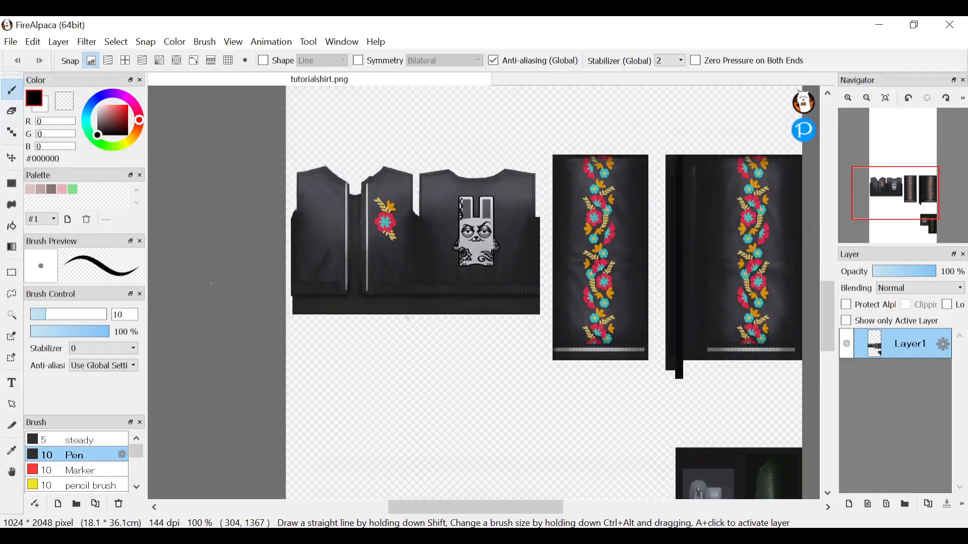
Hide and show Layer1 a couple of times and examine the jacket texture pieces on it.
{"action": "left_click", "coordinate": [845, 346]}
{"action": "left_click", "coordinate": [845, 346]}
{"action": "left_click", "coordinate": [846, 345]}
{"action": "left_click", "coordinate": [846, 345]}
{"action": "scroll", "coordinate": [730, 293], "scroll_direction": "down", "scroll_amount": 1}
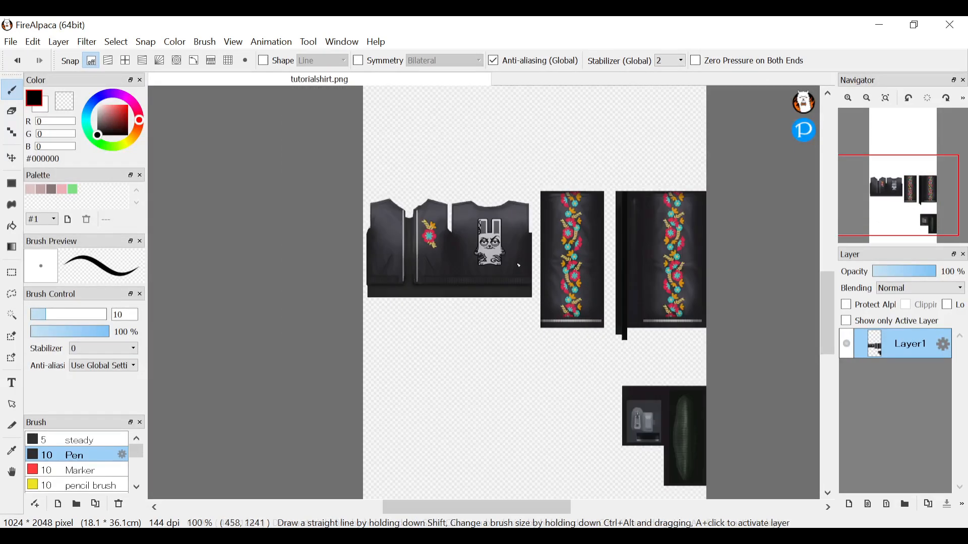
{"action": "scroll", "coordinate": [641, 252], "scroll_direction": "up", "scroll_amount": 1}
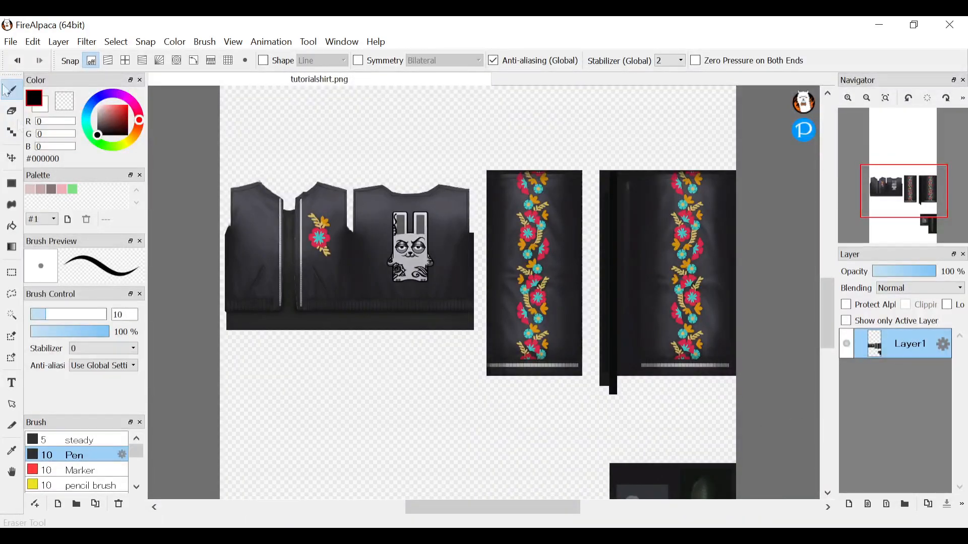
Shift the hue of Layer1 with the Hue filter so the embroidered flowers turn green, turquoise and purple.
{"action": "left_click", "coordinate": [13, 273]}
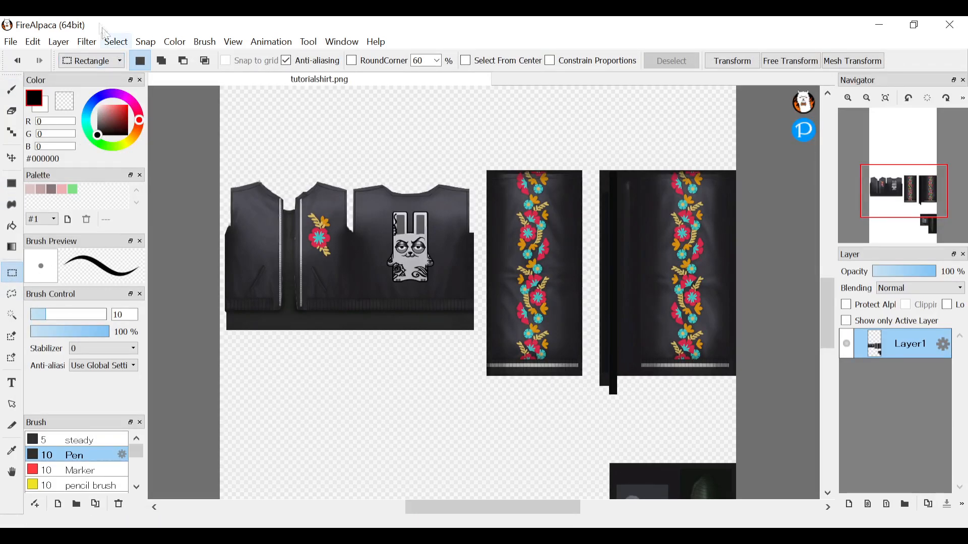
{"action": "left_click", "coordinate": [86, 42]}
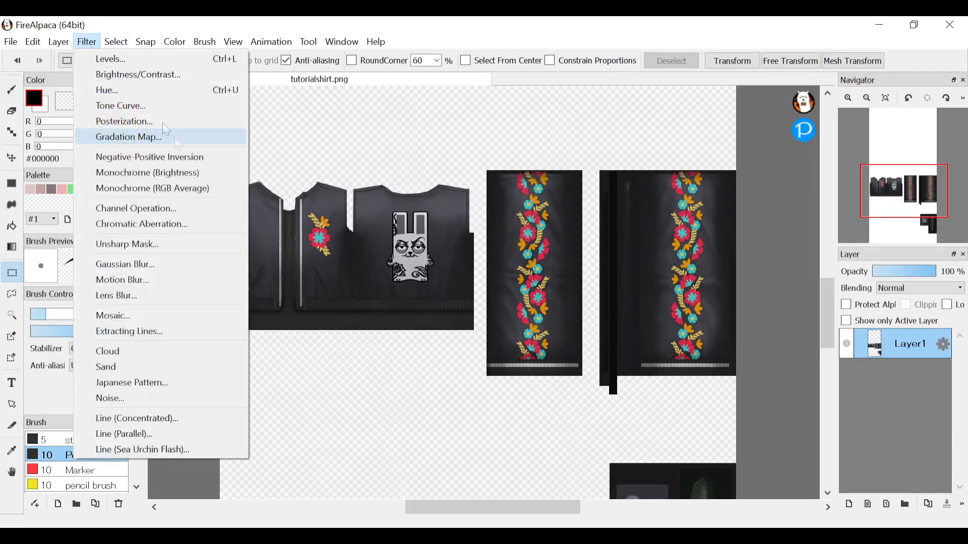
{"action": "left_click", "coordinate": [122, 92]}
{"action": "left_click_drag", "start_coordinate": [615, 252], "coordinate": [571, 394]}
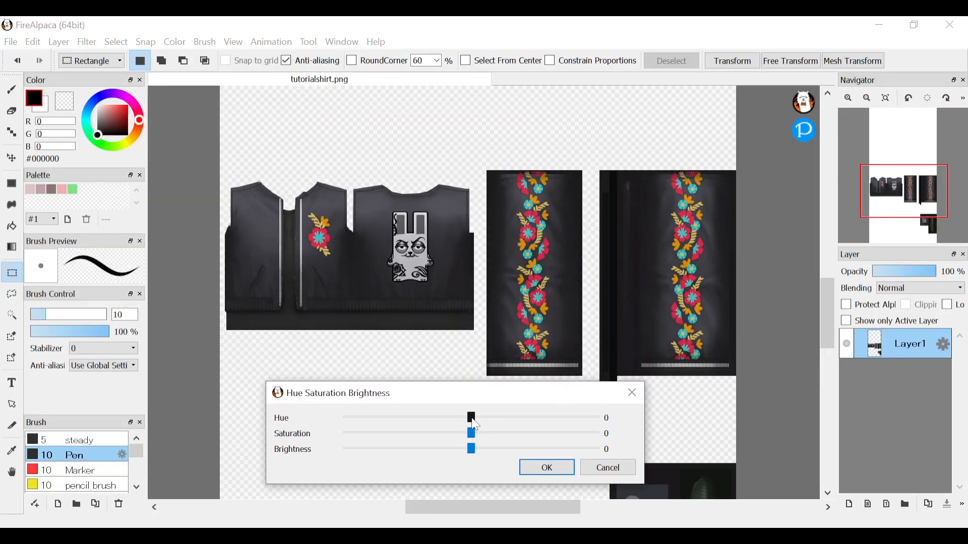
{"action": "left_click_drag", "start_coordinate": [473, 420], "coordinate": [565, 418]}
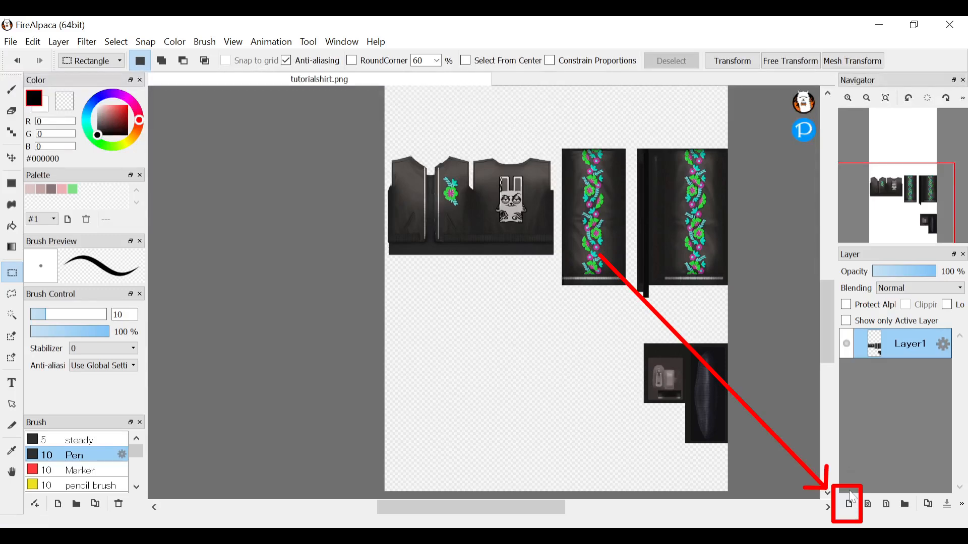
Add a new empty layer above Layer1 and alternate between both layers, leaving Layer1 active.
{"action": "left_click", "coordinate": [851, 508]}
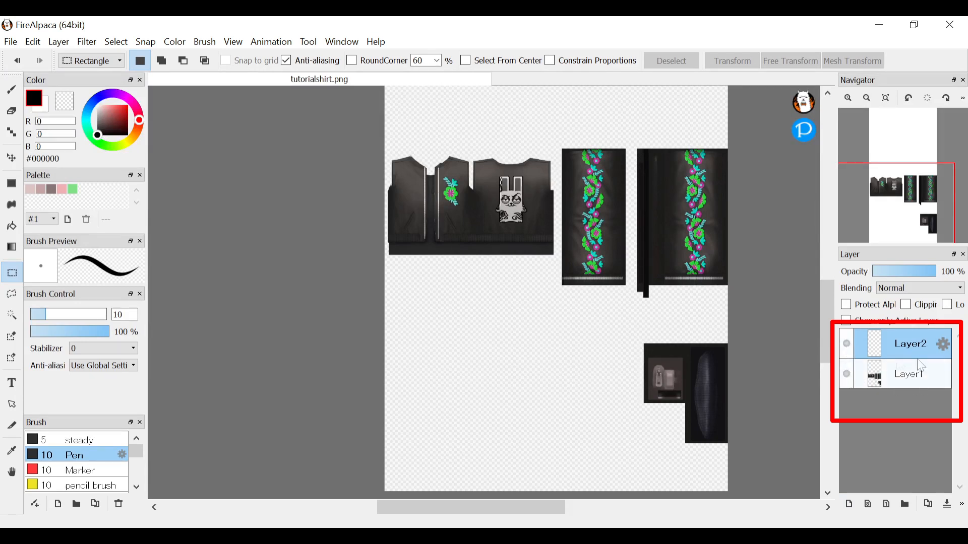
{"action": "left_click", "coordinate": [919, 380]}
{"action": "left_click", "coordinate": [908, 352]}
{"action": "left_click", "coordinate": [912, 385]}
{"action": "left_click", "coordinate": [909, 351]}
{"action": "left_click", "coordinate": [907, 372]}
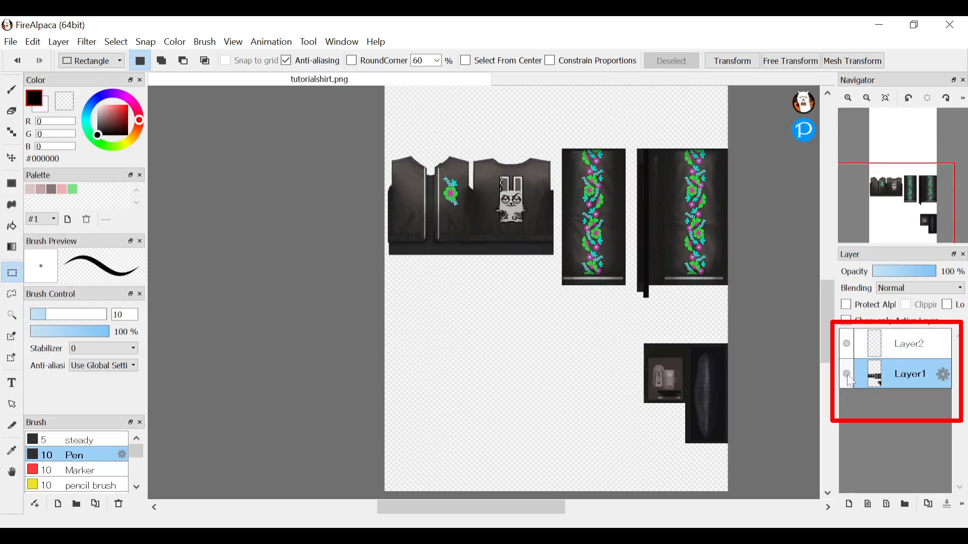
Toggle the visibility of Layer1, leaving the jacket texture hidden.
{"action": "left_click", "coordinate": [848, 375]}
{"action": "left_click", "coordinate": [848, 375]}
{"action": "left_click", "coordinate": [848, 375]}
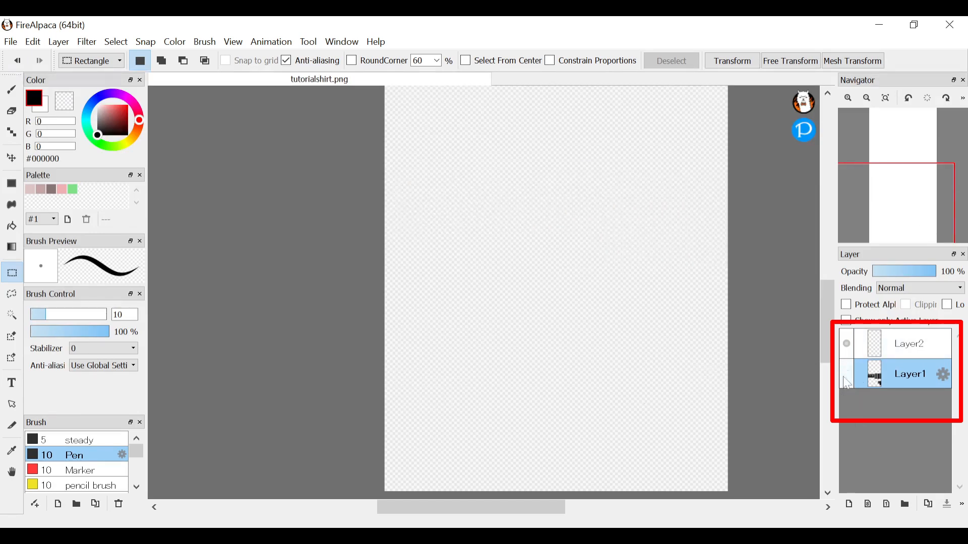
Make the empty Layer2 the active layer and toggle the visibility of Layer1.
{"action": "left_click", "coordinate": [848, 375]}
{"action": "left_click", "coordinate": [848, 375]}
{"action": "left_click", "coordinate": [898, 346]}
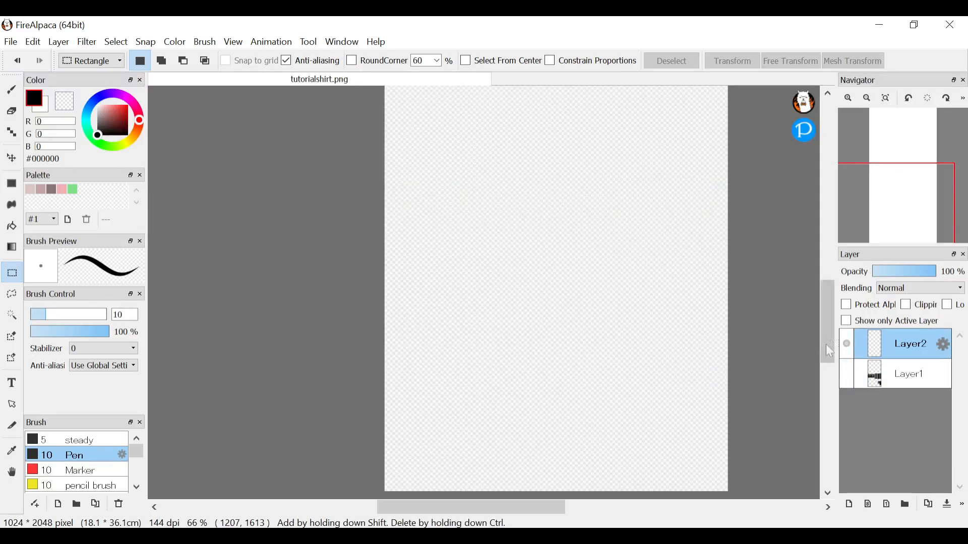
{"action": "left_click", "coordinate": [849, 377]}
{"action": "left_click", "coordinate": [849, 377]}
Fill the whole of Layer2 with bright green #00FF64 using the Bucket tool.
{"action": "mouse_move", "coordinate": [91, 132]}
{"action": "left_mouse_down"}
{"action": "mouse_move", "coordinate": [81, 135]}
{"action": "mouse_move", "coordinate": [130, 109]}
{"action": "mouse_move", "coordinate": [144, 73]}
{"action": "left_mouse_up"}
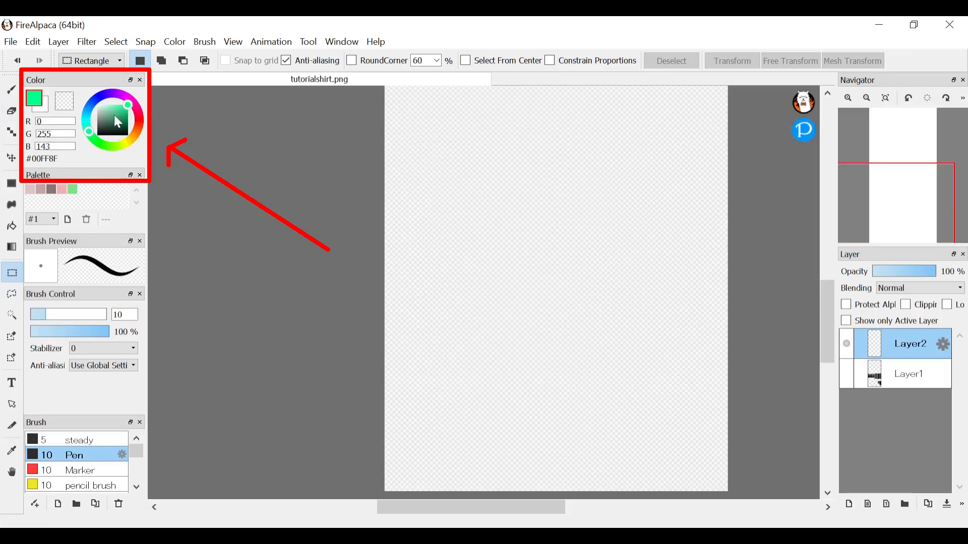
{"action": "mouse_move", "coordinate": [87, 132]}
{"action": "left_mouse_down"}
{"action": "mouse_move", "coordinate": [109, 93]}
{"action": "mouse_move", "coordinate": [99, 141]}
{"action": "mouse_move", "coordinate": [133, 136]}
{"action": "mouse_move", "coordinate": [101, 96]}
{"action": "mouse_move", "coordinate": [85, 115]}
{"action": "mouse_move", "coordinate": [98, 145]}
{"action": "mouse_move", "coordinate": [128, 115]}
{"action": "left_mouse_up"}
{"action": "mouse_move", "coordinate": [117, 123]}
{"action": "left_mouse_down"}
{"action": "mouse_move", "coordinate": [99, 135]}
{"action": "mouse_move", "coordinate": [128, 105]}
{"action": "left_mouse_up"}
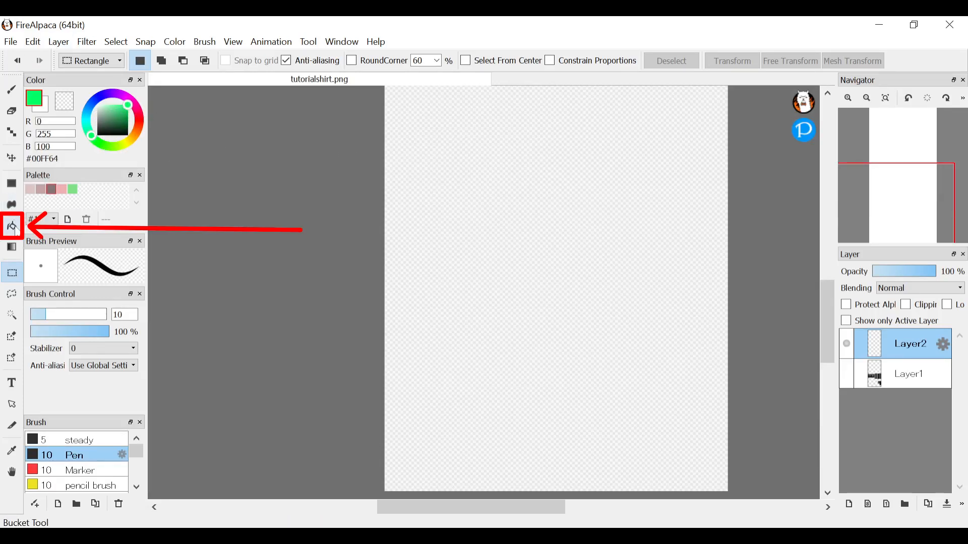
{"action": "left_click", "coordinate": [12, 227]}
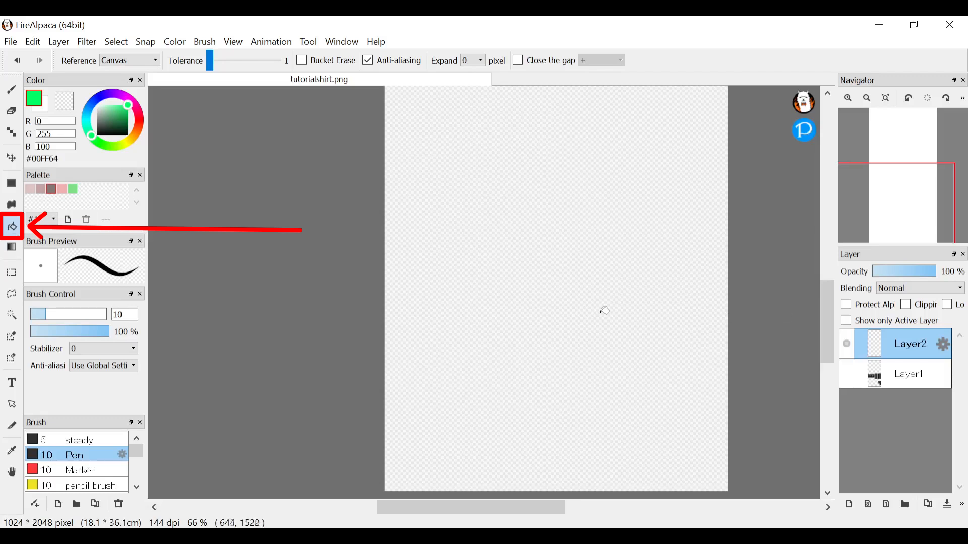
{"action": "left_click", "coordinate": [605, 311]}
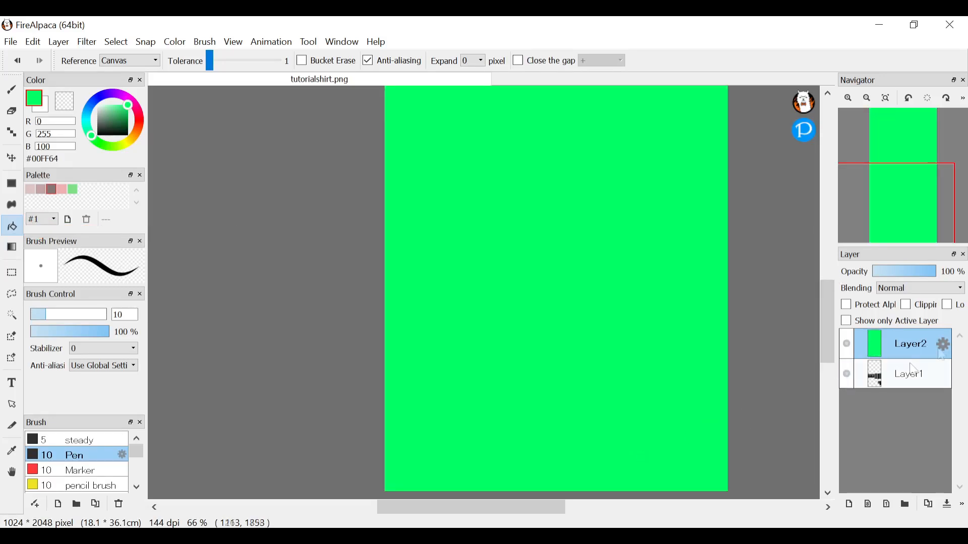
Clip the green Layer2 to Layer1 and set its blending mode to Hue.
{"action": "left_click", "coordinate": [906, 305]}
{"action": "left_click_drag", "start_coordinate": [535, 506], "coordinate": [550, 504]}
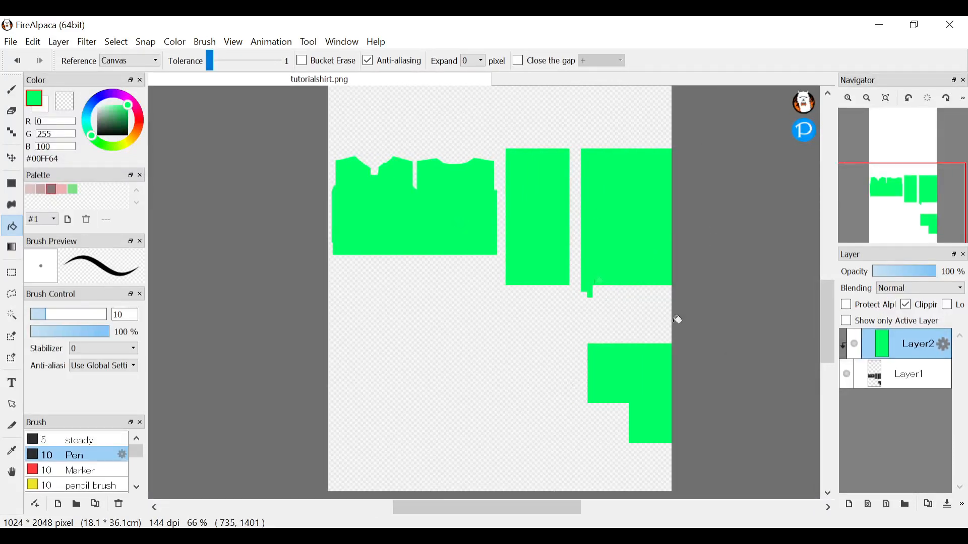
{"action": "left_click", "coordinate": [896, 291]}
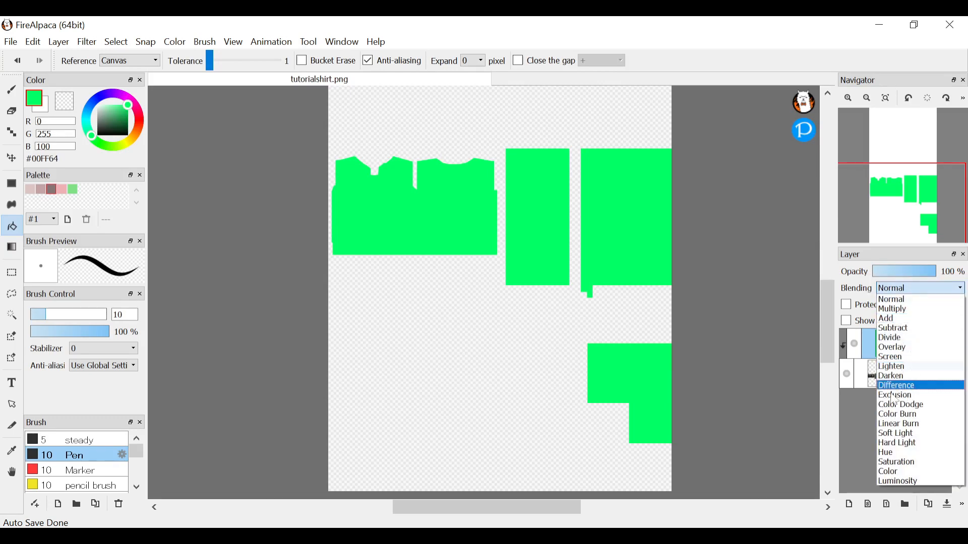
{"action": "left_click", "coordinate": [892, 453]}
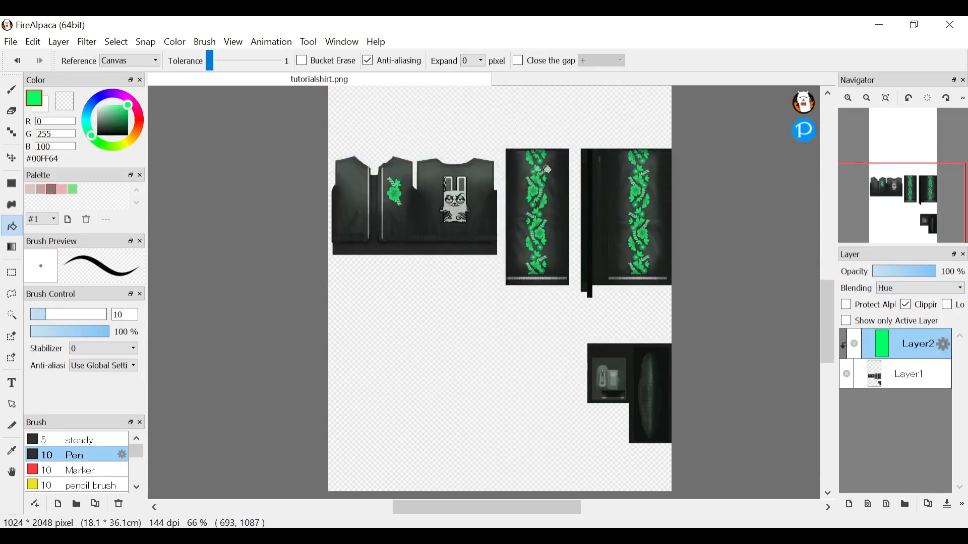
Compare the flowers with Layer2 hidden and shown, and lower the opacity of Layer2 to 68%.
{"action": "scroll", "coordinate": [544, 166], "scroll_direction": "up", "scroll_amount": 3}
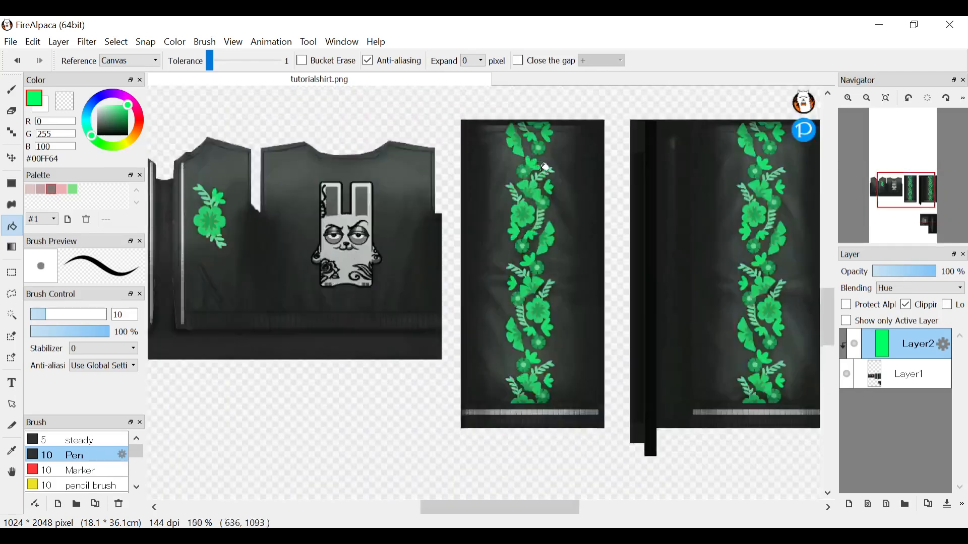
{"action": "left_click", "coordinate": [853, 345]}
{"action": "left_click", "coordinate": [853, 344]}
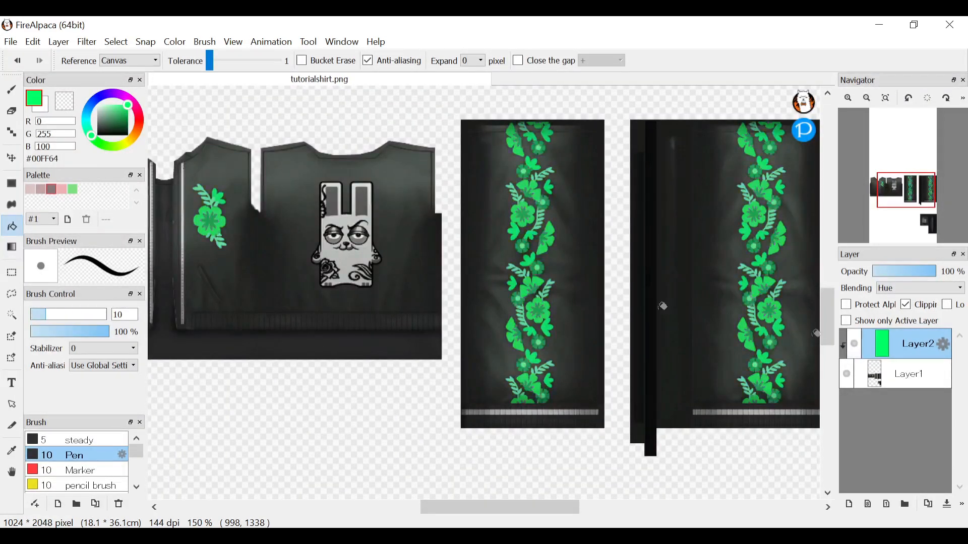
{"action": "left_click", "coordinate": [913, 271]}
{"action": "left_click_drag", "start_coordinate": [905, 272], "coordinate": [916, 272]}
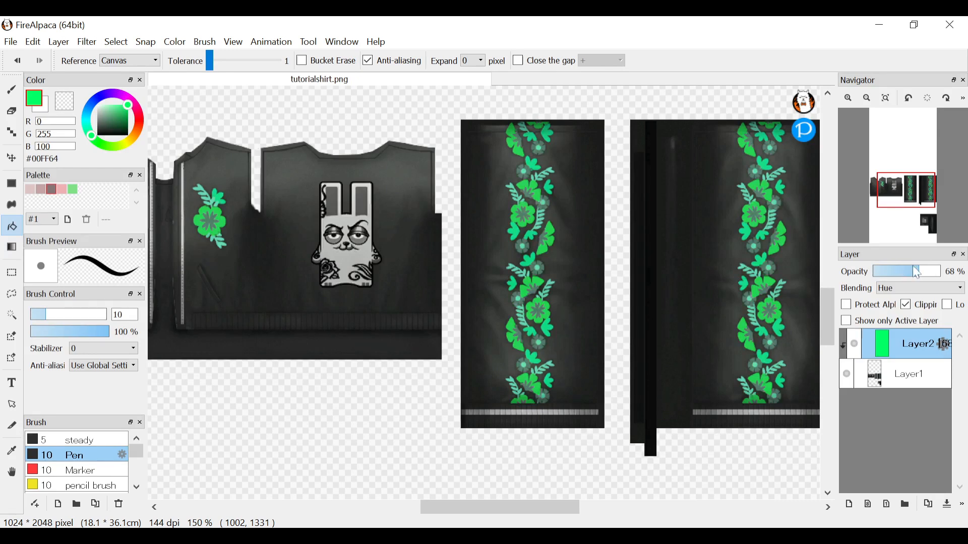
{"action": "scroll", "coordinate": [596, 216], "scroll_direction": "down", "scroll_amount": 3}
{"action": "scroll", "coordinate": [639, 287], "scroll_direction": "up", "scroll_amount": 2}
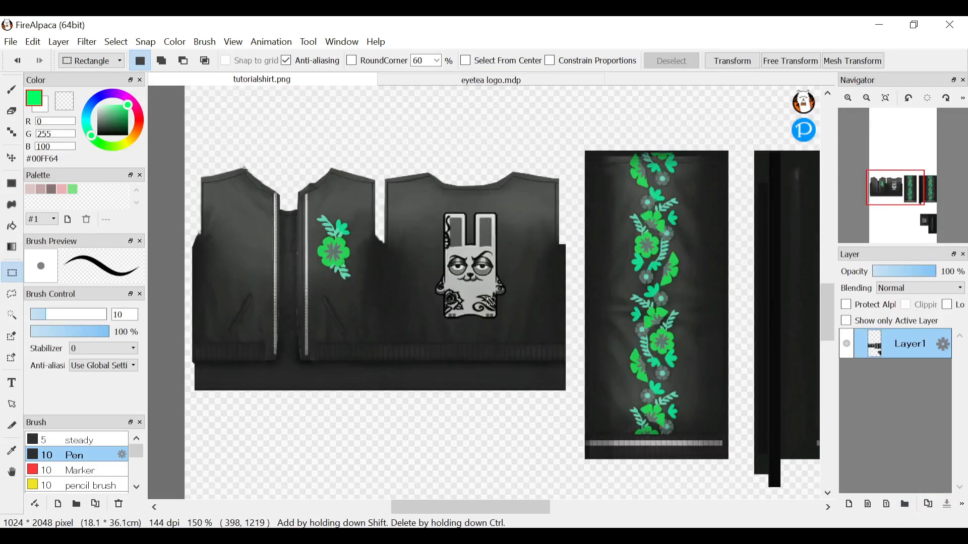
Enclose the rabbit on the jacket's back in a rectangular selection and add a new layer above Layer1.
{"action": "scroll", "coordinate": [484, 250], "scroll_direction": "up", "scroll_amount": 2}
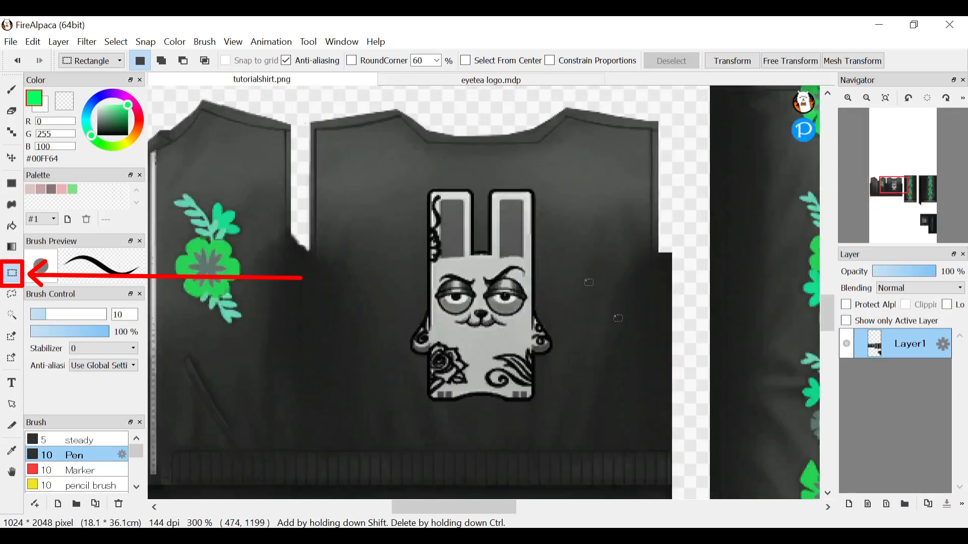
{"action": "left_click_drag", "start_coordinate": [417, 187], "coordinate": [540, 384]}
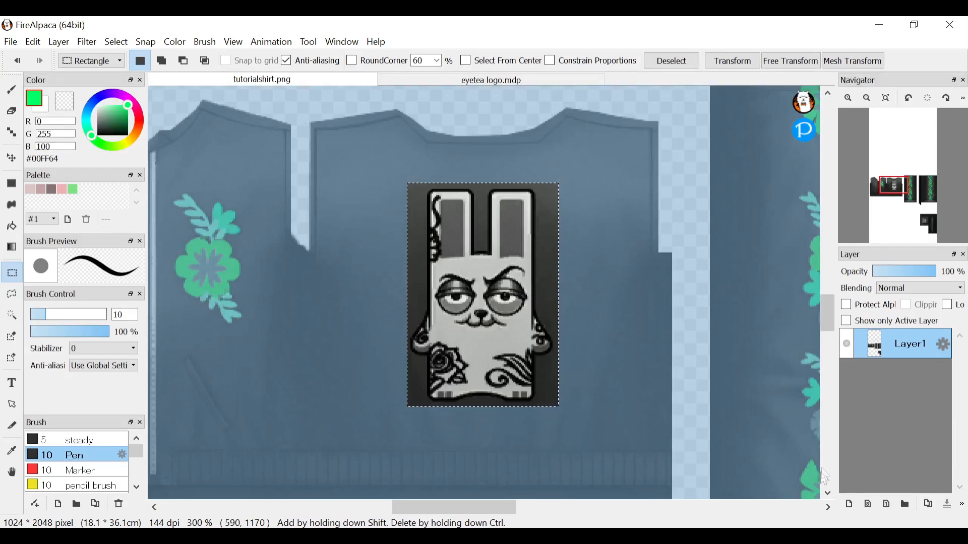
{"action": "left_click", "coordinate": [850, 504]}
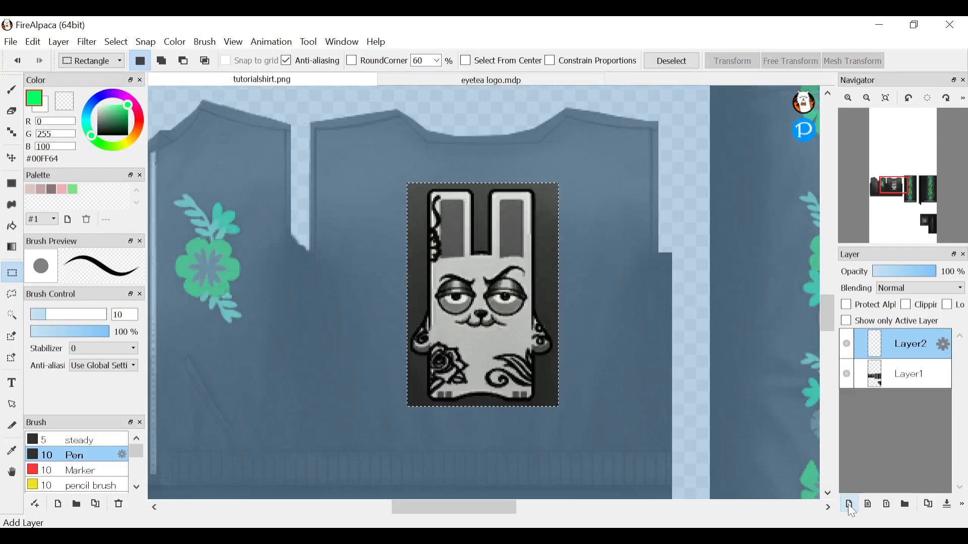
Cover the selected rabbit with a vertical linear gradient from sampled dark grey #242624 at its feet to lighter grey #4D504B at its ears.
{"action": "left_click", "coordinate": [12, 247]}
{"action": "left_click", "coordinate": [421, 191], "text": "alt"}
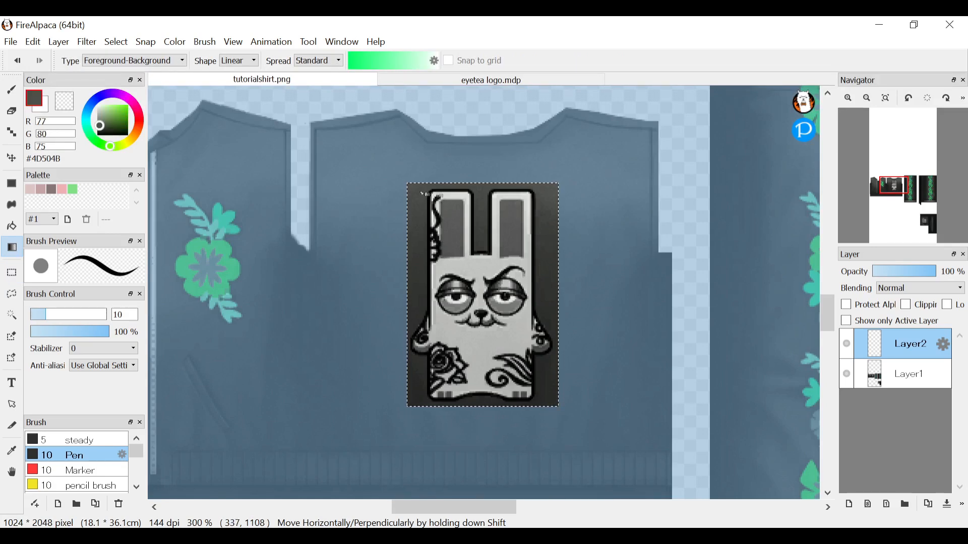
{"action": "left_click", "coordinate": [40, 107]}
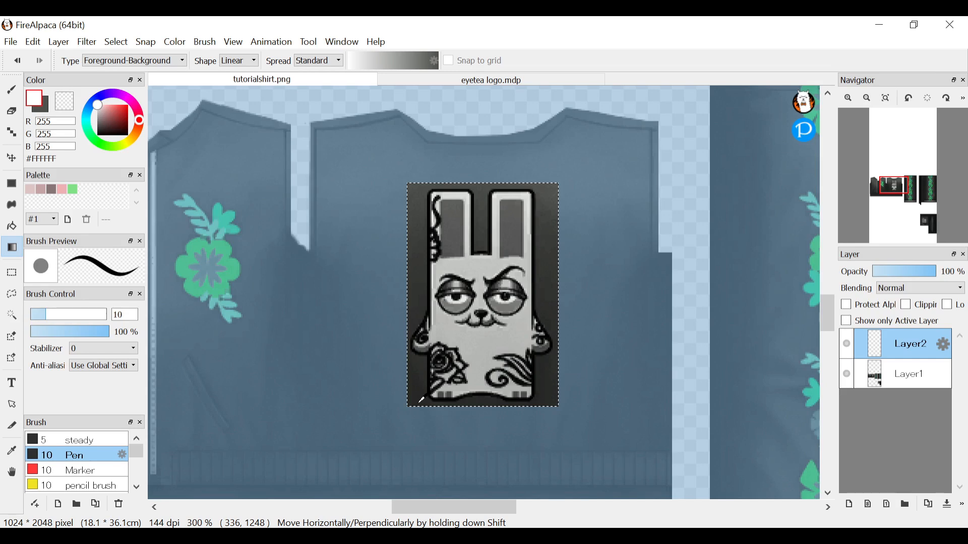
{"action": "left_click", "coordinate": [421, 402], "text": "alt"}
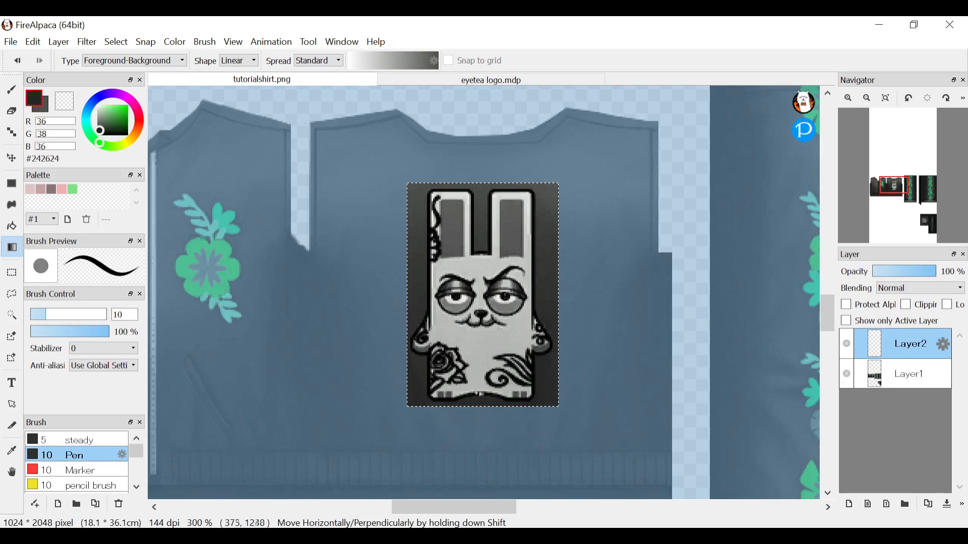
{"action": "left_click_drag", "start_coordinate": [483, 403], "coordinate": [479, 359]}
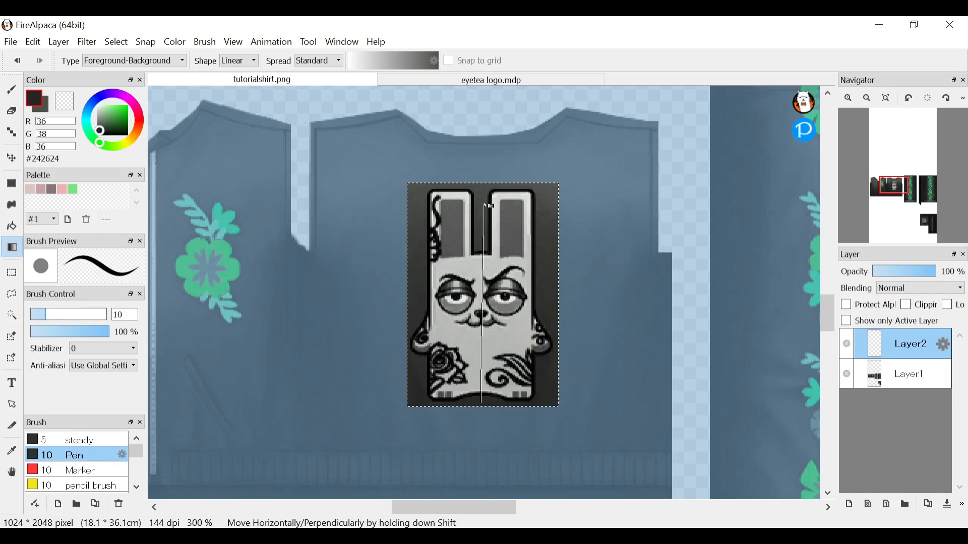
{"action": "left_click_drag", "start_coordinate": [485, 193], "coordinate": [485, 194]}
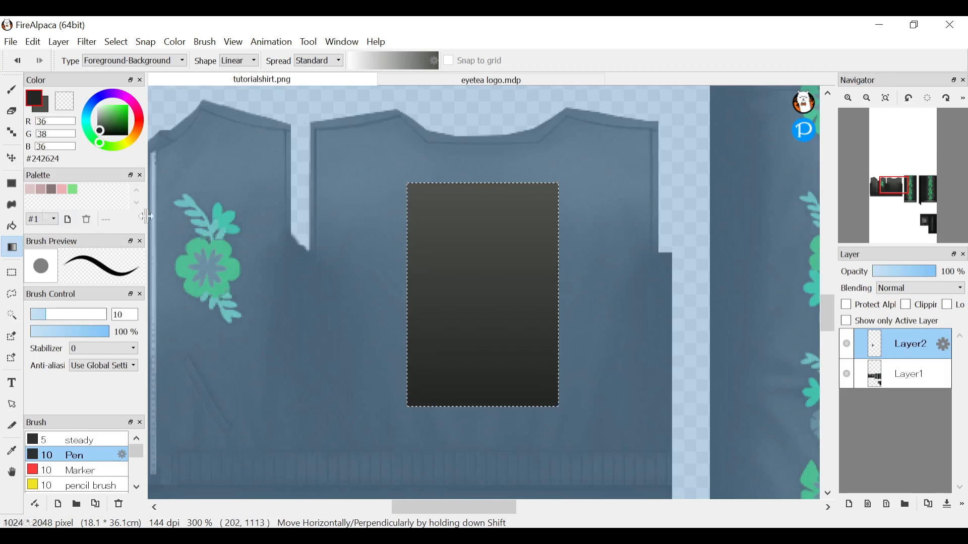
Clear the selection around the gradient rectangle and merge Layer2 down into Layer1.
{"action": "left_click", "coordinate": [12, 273]}
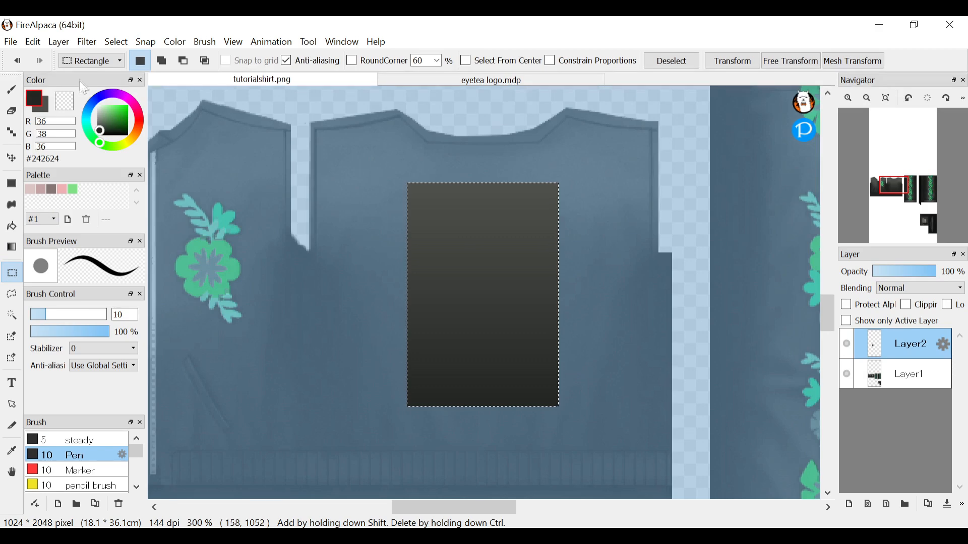
{"action": "left_click", "coordinate": [116, 41]}
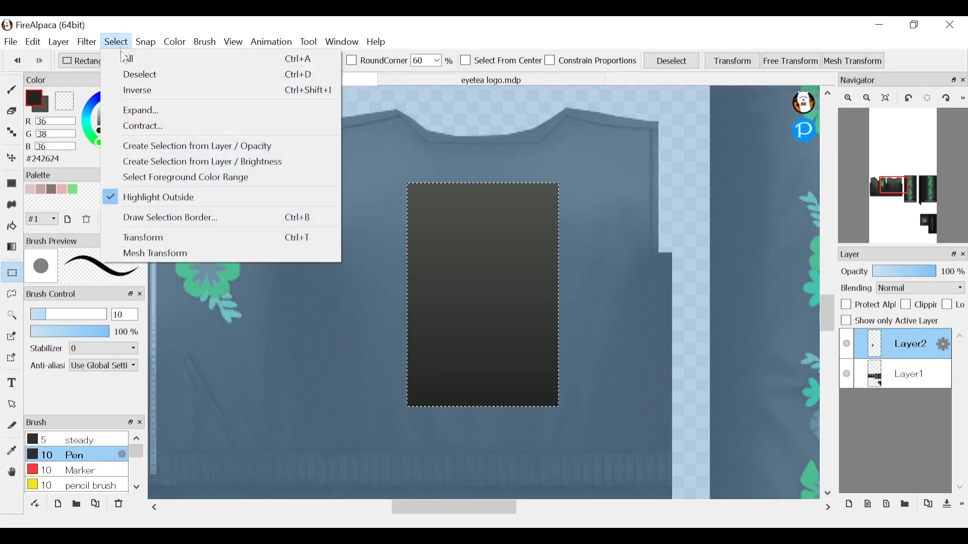
{"action": "left_click", "coordinate": [121, 43]}
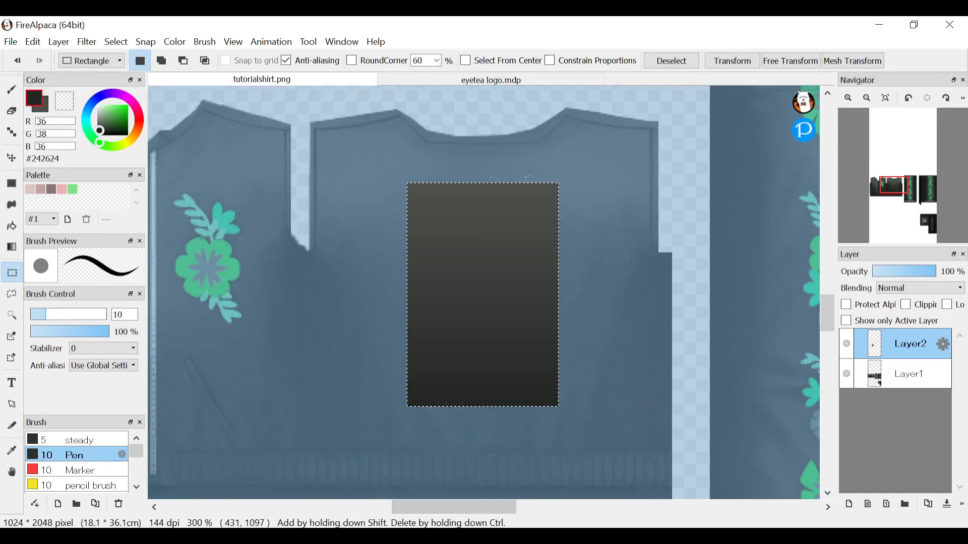
{"action": "left_click", "coordinate": [325, 385]}
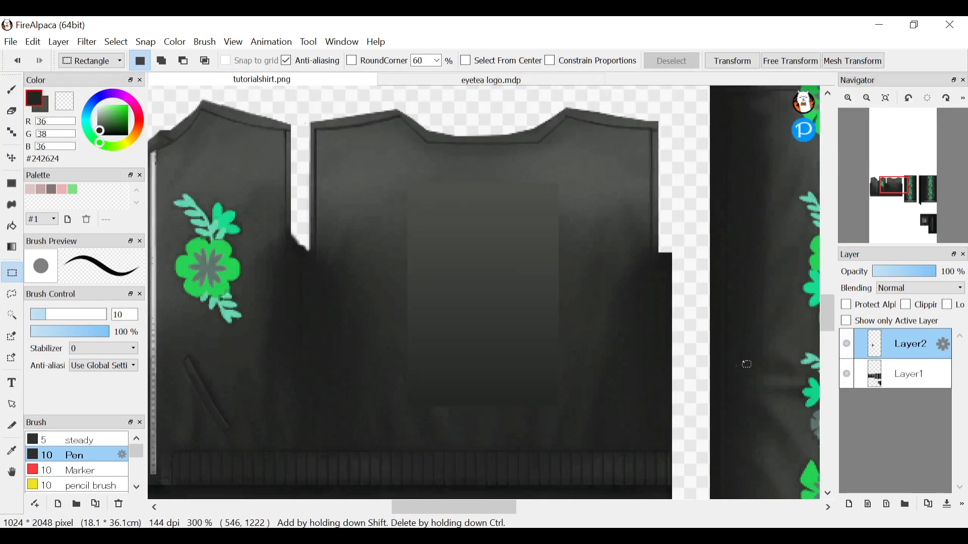
{"action": "left_click", "coordinate": [948, 506]}
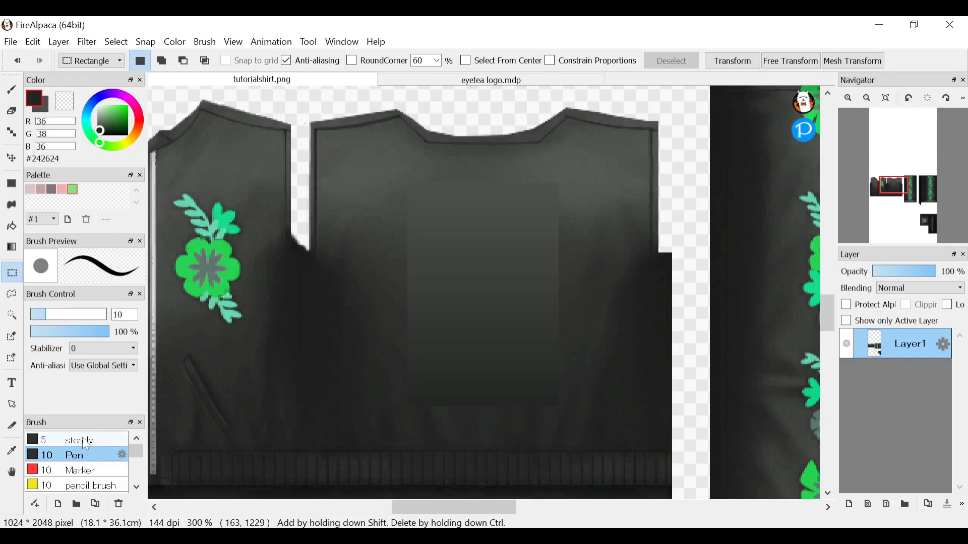
Paint over the edges of the gradient rectangle on the jacket's back with the Pen brush at size 14.5, sampling the surrounding fabric greys.
{"action": "left_click", "coordinate": [12, 92]}
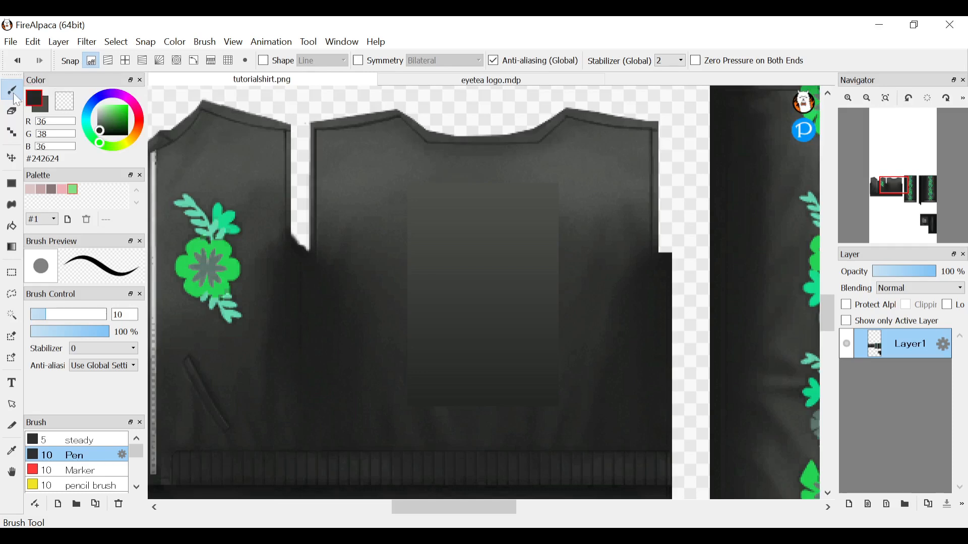
{"action": "left_click_drag", "start_coordinate": [47, 314], "coordinate": [53, 314]}
{"action": "right_click", "coordinate": [403, 215]}
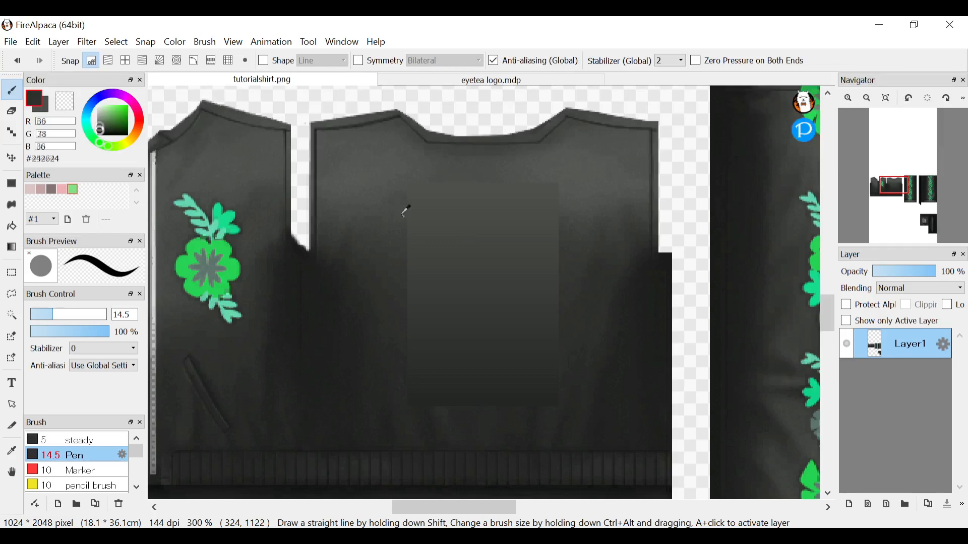
{"action": "right_click", "coordinate": [466, 184]}
{"action": "mouse_move", "coordinate": [432, 207]}
{"action": "left_mouse_down"}
{"action": "mouse_move", "coordinate": [539, 212]}
{"action": "mouse_move", "coordinate": [558, 231]}
{"action": "mouse_move", "coordinate": [510, 221]}
{"action": "left_mouse_up"}
{"action": "right_click", "coordinate": [562, 173]}
{"action": "right_click", "coordinate": [572, 215]}
{"action": "right_click", "coordinate": [402, 233]}
{"action": "left_click_drag", "start_coordinate": [403, 231], "coordinate": [487, 229]}
{"action": "right_click", "coordinate": [417, 251]}
{"action": "mouse_move", "coordinate": [417, 247]}
{"action": "left_mouse_down"}
{"action": "mouse_move", "coordinate": [444, 255]}
{"action": "mouse_move", "coordinate": [428, 295]}
{"action": "mouse_move", "coordinate": [438, 328]}
{"action": "left_mouse_up"}
{"action": "right_click", "coordinate": [408, 276]}
{"action": "right_click", "coordinate": [408, 299]}
{"action": "right_click", "coordinate": [395, 319]}
{"action": "mouse_move", "coordinate": [397, 322]}
{"action": "left_mouse_down"}
{"action": "mouse_move", "coordinate": [446, 365]}
{"action": "mouse_move", "coordinate": [448, 399]}
{"action": "mouse_move", "coordinate": [462, 401]}
{"action": "mouse_move", "coordinate": [481, 365]}
{"action": "left_mouse_up"}
{"action": "right_click", "coordinate": [400, 354]}
{"action": "right_click", "coordinate": [428, 427]}
{"action": "right_click", "coordinate": [473, 416]}
{"action": "right_click", "coordinate": [508, 410]}
{"action": "left_click_drag", "start_coordinate": [508, 410], "coordinate": [504, 366]}
{"action": "right_click", "coordinate": [550, 411]}
{"action": "right_click", "coordinate": [576, 328]}
{"action": "left_click_drag", "start_coordinate": [576, 331], "coordinate": [525, 380]}
{"action": "right_click", "coordinate": [569, 299]}
{"action": "left_click_drag", "start_coordinate": [568, 300], "coordinate": [519, 339]}
{"action": "right_click", "coordinate": [558, 270]}
{"action": "left_click_drag", "start_coordinate": [562, 266], "coordinate": [547, 304]}
{"action": "right_click", "coordinate": [580, 231]}
{"action": "left_click_drag", "start_coordinate": [582, 225], "coordinate": [519, 295]}
{"action": "right_click", "coordinate": [434, 278]}
{"action": "left_click_drag", "start_coordinate": [446, 275], "coordinate": [493, 321]}
{"action": "right_click", "coordinate": [456, 251]}
{"action": "left_click_drag", "start_coordinate": [458, 251], "coordinate": [500, 274]}
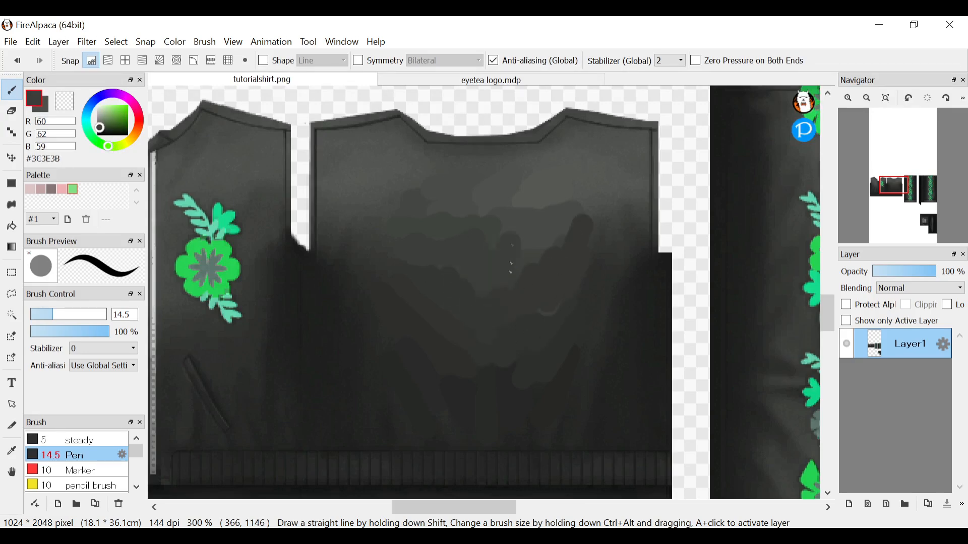
{"action": "scroll", "coordinate": [594, 352], "scroll_direction": "down", "scroll_amount": 1}
{"action": "right_click", "coordinate": [564, 326]}
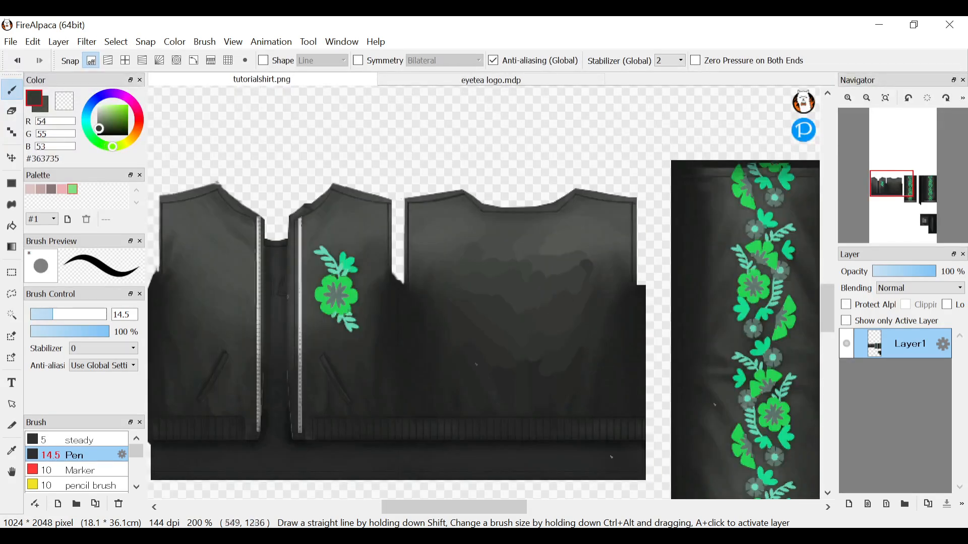
Blend the painted patches on the jacket's back smoothly into the fabric with the Smudge brush at size 50.
{"action": "scroll", "coordinate": [562, 449], "scroll_direction": "up", "scroll_amount": 1}
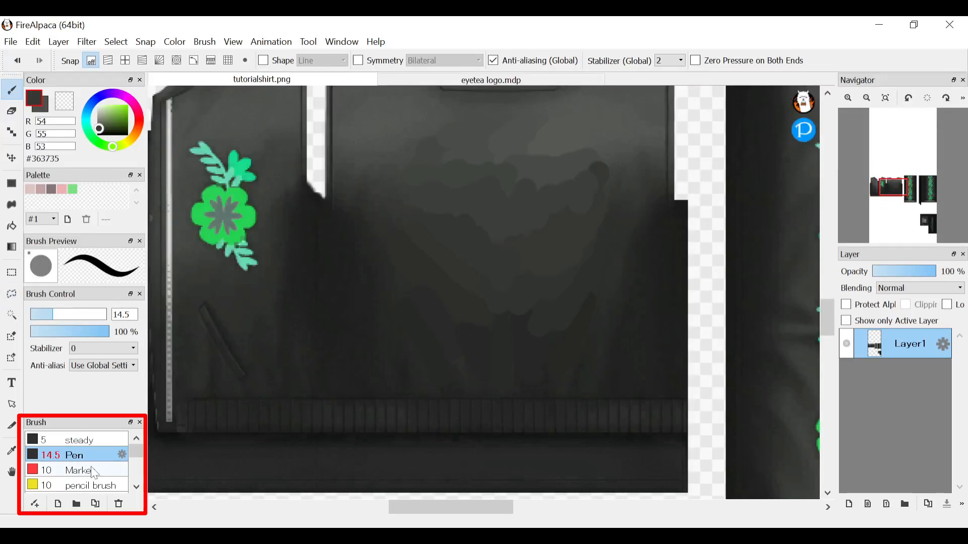
{"action": "scroll", "coordinate": [89, 474], "scroll_direction": "down", "scroll_amount": 5}
{"action": "scroll", "coordinate": [88, 478], "scroll_direction": "down", "scroll_amount": 5}
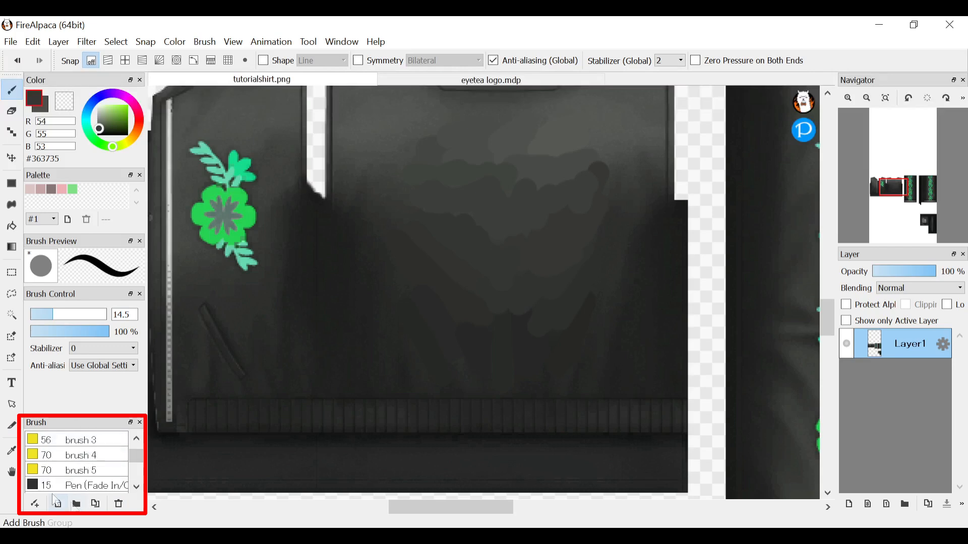
{"action": "scroll", "coordinate": [84, 459], "scroll_direction": "down", "scroll_amount": 3}
{"action": "left_click", "coordinate": [83, 452]}
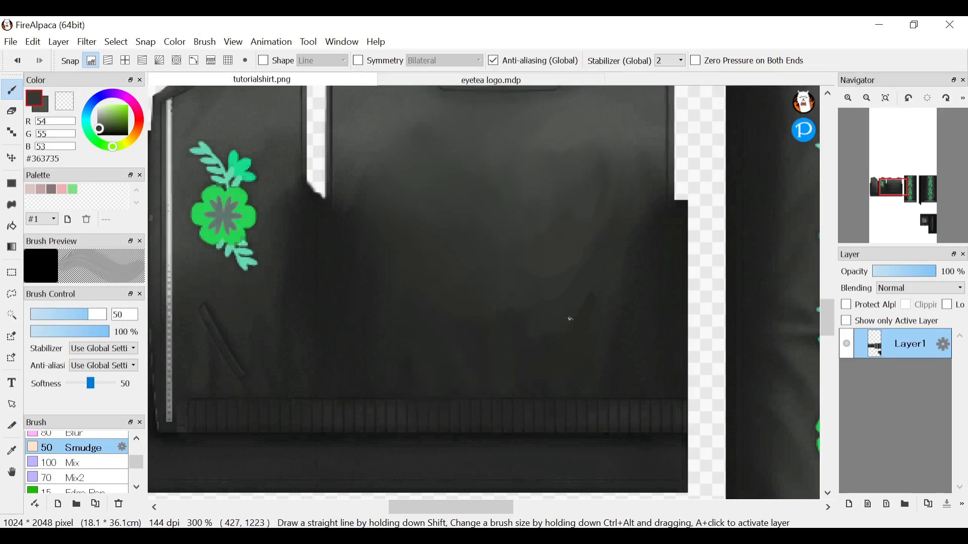
{"action": "scroll", "coordinate": [531, 356], "scroll_direction": "down", "scroll_amount": 3}
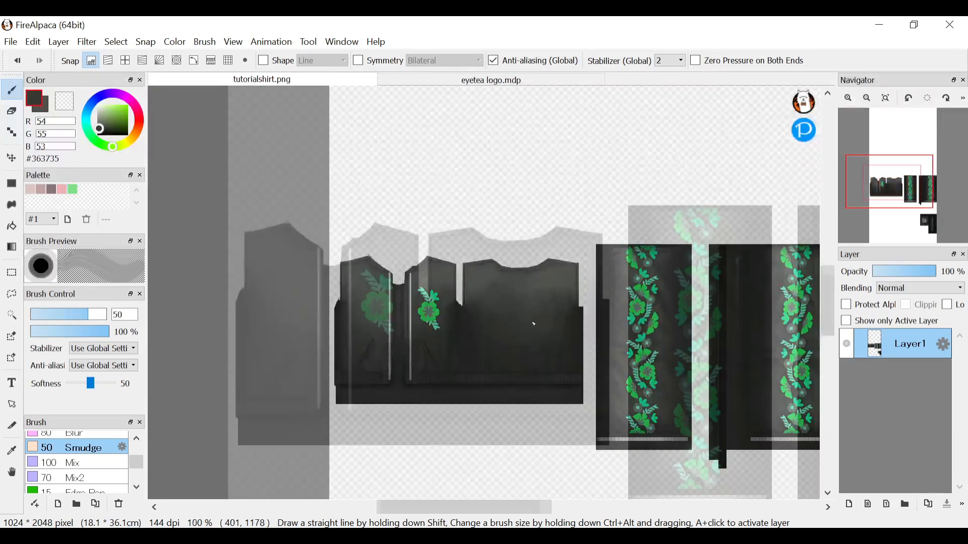
{"action": "scroll", "coordinate": [531, 323], "scroll_direction": "up", "scroll_amount": 2}
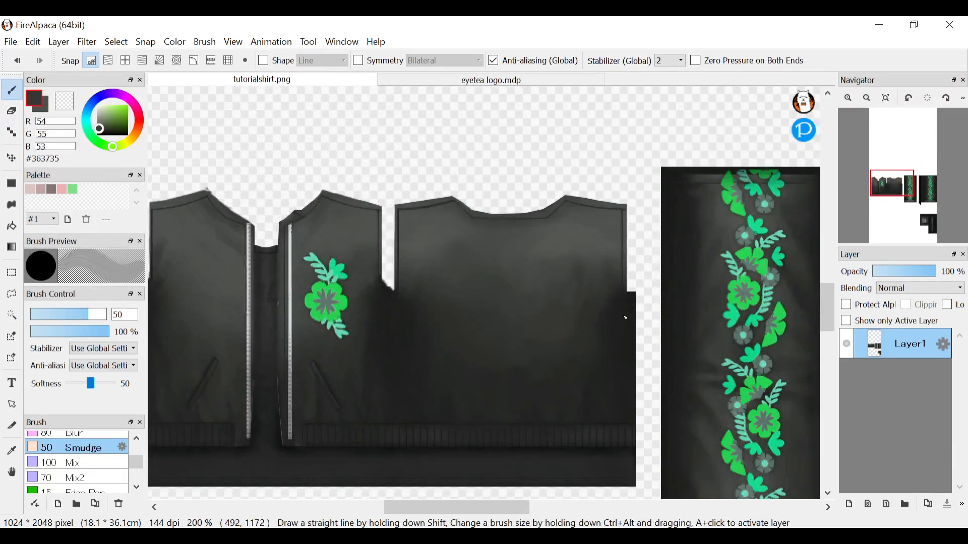
Switch to the eyetea logo.mdp document and hide its dark background layer, Layer2.
{"action": "left_click", "coordinate": [491, 80]}
{"action": "left_click", "coordinate": [847, 404]}
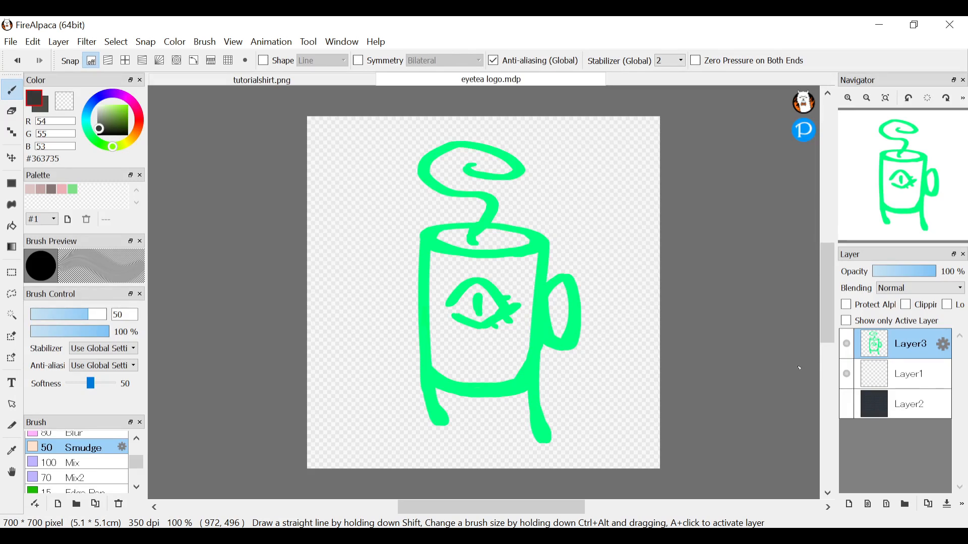
Copy the eyetea logo layer and paste it into the tutorialshirt.png document as a new layer.
{"action": "left_click", "coordinate": [34, 43]}
{"action": "left_click", "coordinate": [68, 111]}
{"action": "left_click", "coordinate": [262, 80]}
{"action": "left_click", "coordinate": [34, 42]}
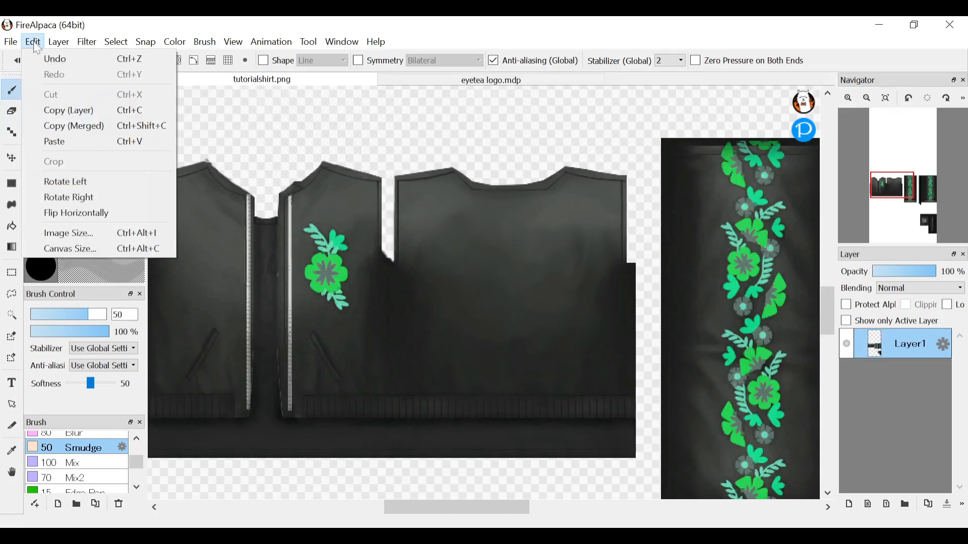
{"action": "left_click", "coordinate": [55, 142]}
{"action": "scroll", "coordinate": [581, 336], "scroll_direction": "down", "scroll_amount": 2}
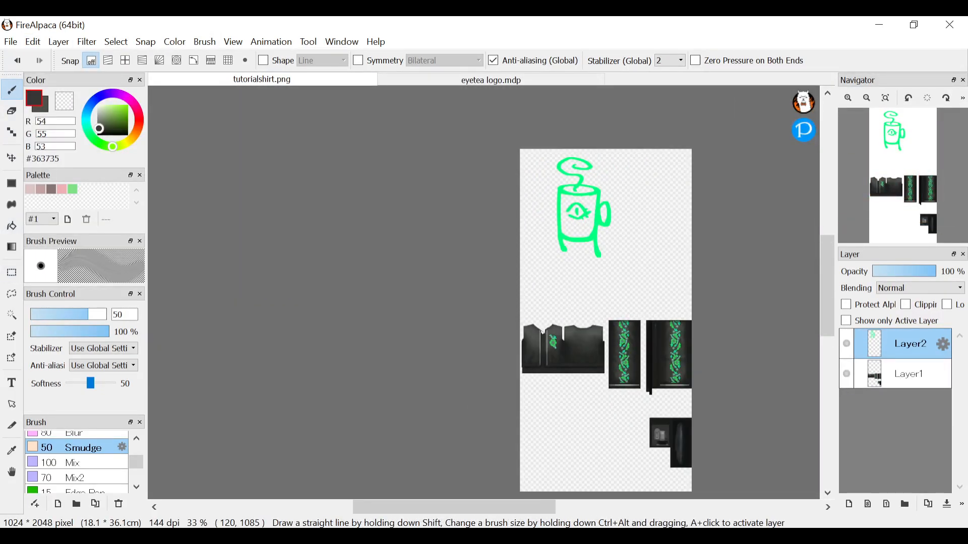
Transform the pasted mug logo, shrinking it and centering it on the jacket's back panel, and apply the transformation.
{"action": "key", "text": "ctrl+t"}
{"action": "left_click_drag", "start_coordinate": [612, 126], "coordinate": [592, 297]}
{"action": "scroll", "coordinate": [584, 317], "scroll_direction": "up", "scroll_amount": 4}
{"action": "left_click_drag", "start_coordinate": [637, 211], "coordinate": [627, 233]}
{"action": "left_click_drag", "start_coordinate": [602, 279], "coordinate": [607, 279]}
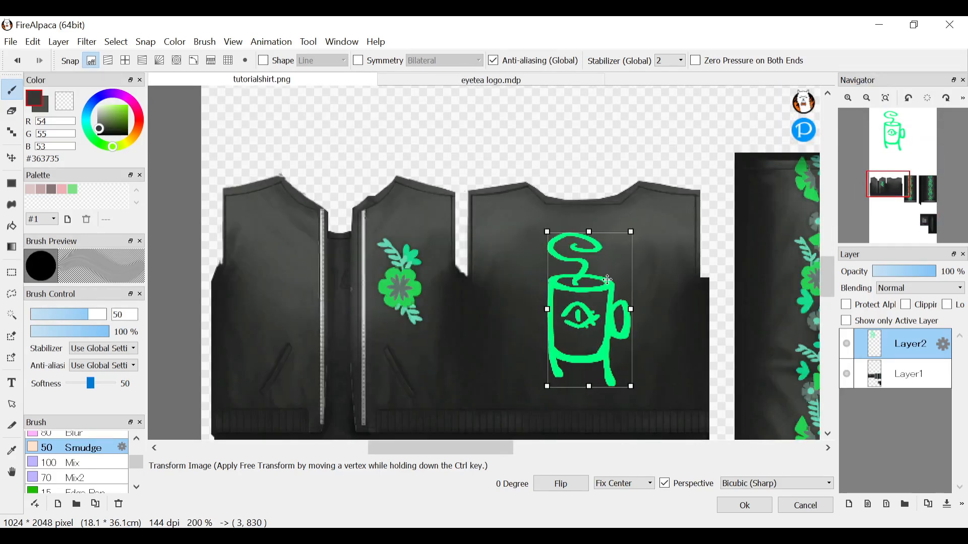
{"action": "scroll", "coordinate": [670, 327], "scroll_direction": "down", "scroll_amount": 1}
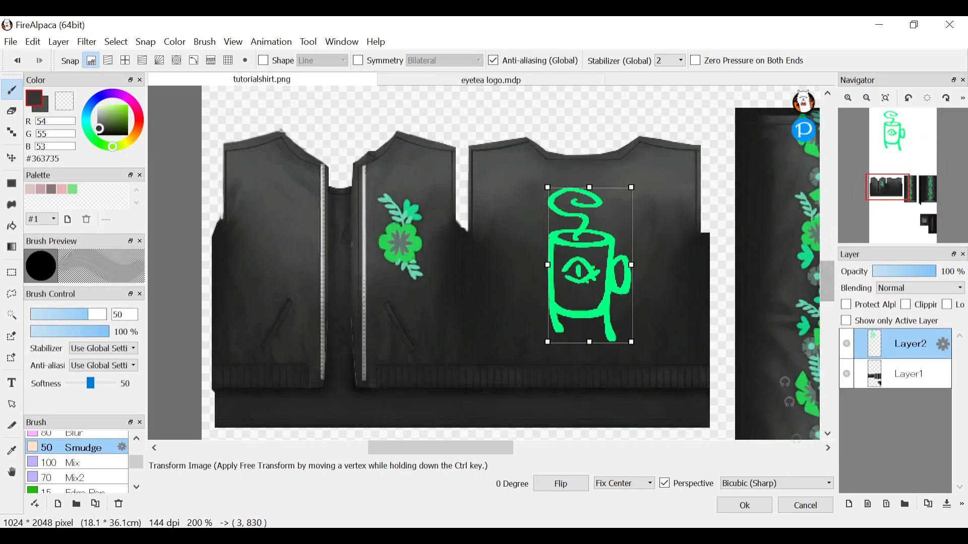
{"action": "left_click", "coordinate": [750, 505]}
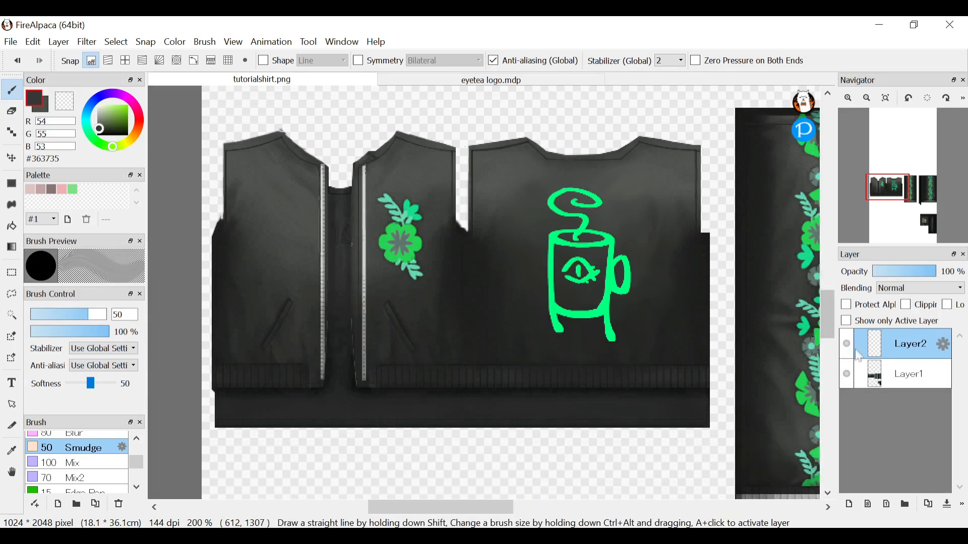
Add a new layer above the logo and sample the jacket flower's colors as the Gradient tool's foreground and background colors.
{"action": "left_click", "coordinate": [848, 506]}
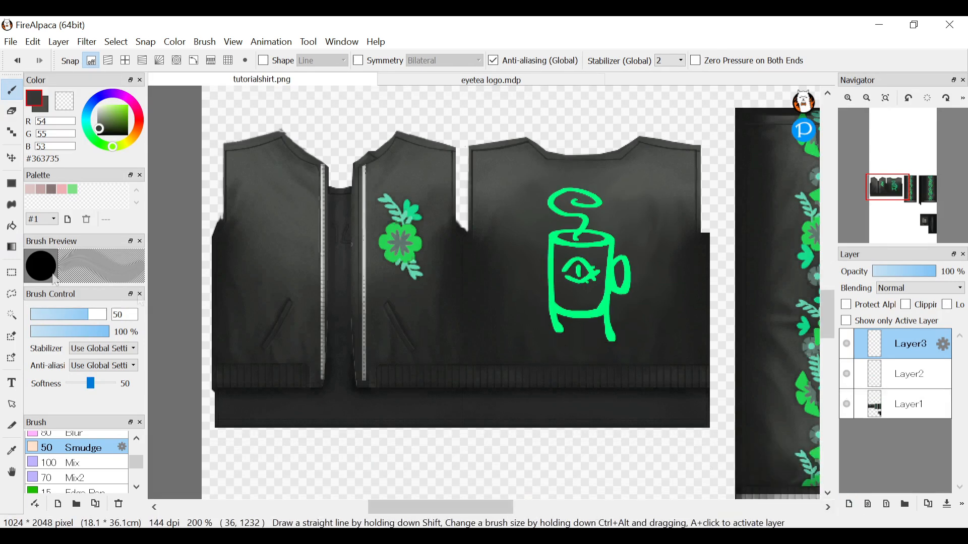
{"action": "left_click", "coordinate": [14, 251]}
{"action": "right_click", "coordinate": [412, 205]}
{"action": "left_click", "coordinate": [44, 107]}
{"action": "right_click", "coordinate": [398, 237]}
{"action": "key", "text": "x"}
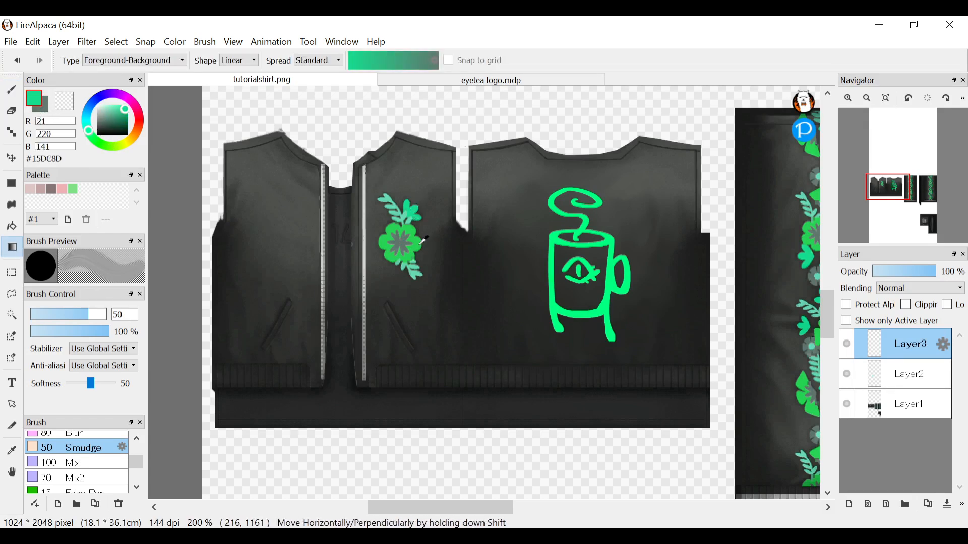
Recolor the mug logo with a vertical green-to-grey-green linear gradient on Layer3, clipped to the logo, and merge Layer3 down into Layer2.
{"action": "left_click", "coordinate": [906, 305]}
{"action": "left_click_drag", "start_coordinate": [575, 189], "coordinate": [582, 369]}
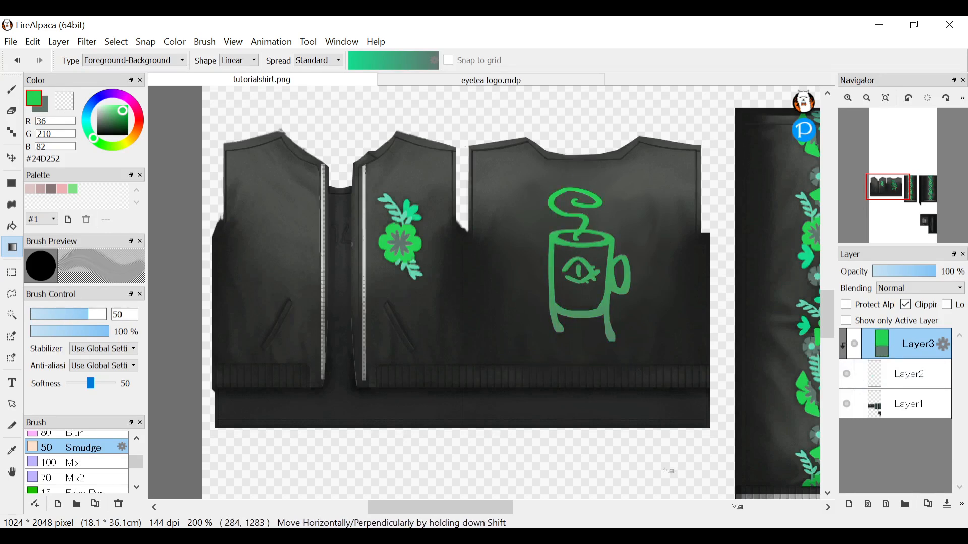
{"action": "left_click", "coordinate": [948, 504]}
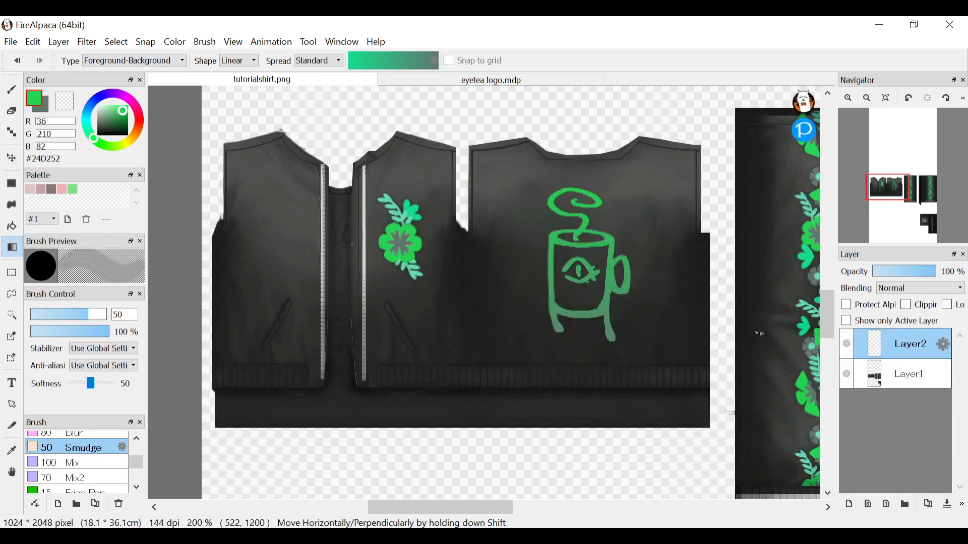
Save tutorialshirt.png without layers as a Transparent PNG.
{"action": "scroll", "coordinate": [569, 271], "scroll_direction": "down", "scroll_amount": 3}
{"action": "scroll", "coordinate": [731, 224], "scroll_direction": "up", "scroll_amount": 2}
{"action": "left_click_drag", "start_coordinate": [520, 508], "coordinate": [514, 506]}
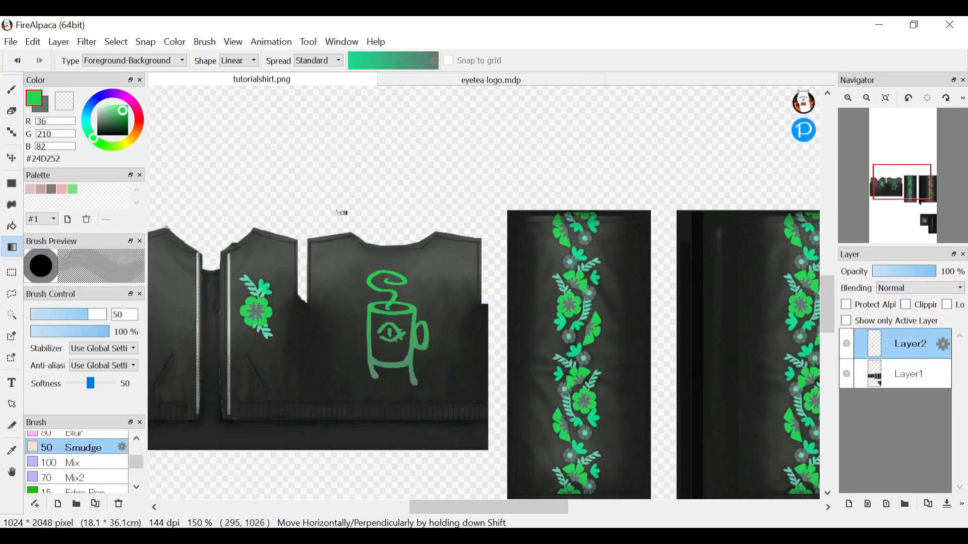
{"action": "scroll", "coordinate": [342, 388], "scroll_direction": "up", "scroll_amount": 1}
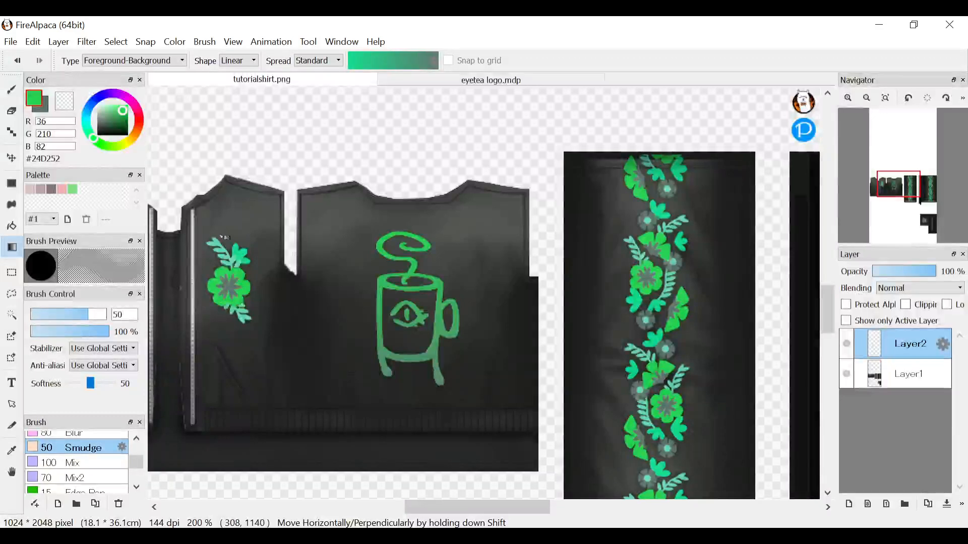
{"action": "left_click", "coordinate": [7, 42]}
{"action": "left_click", "coordinate": [69, 177]}
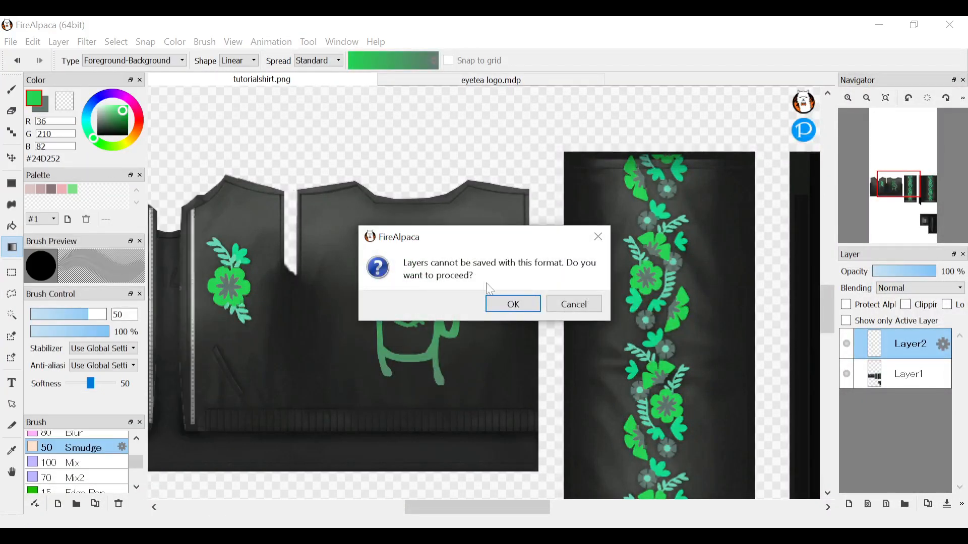
{"action": "left_click", "coordinate": [507, 306]}
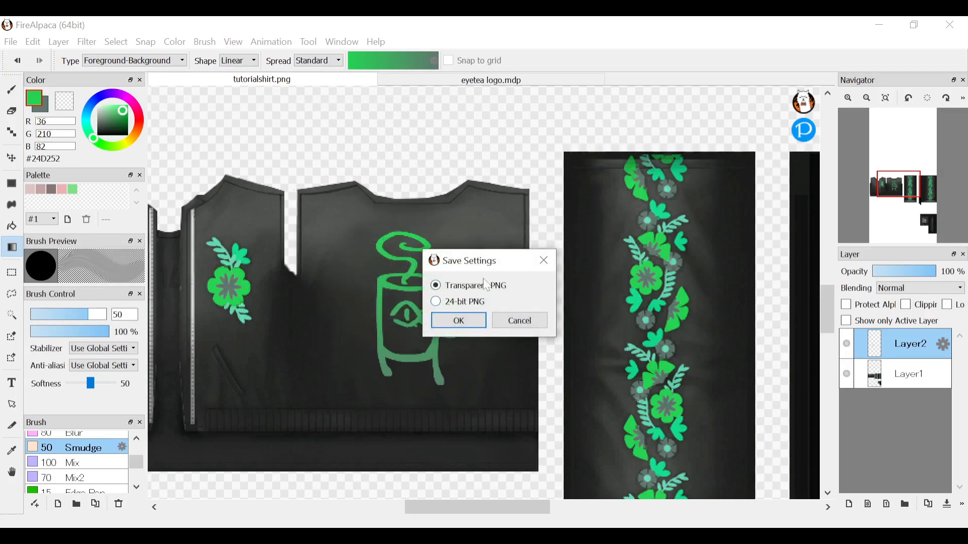
{"action": "left_click_drag", "start_coordinate": [501, 267], "coordinate": [628, 220]}
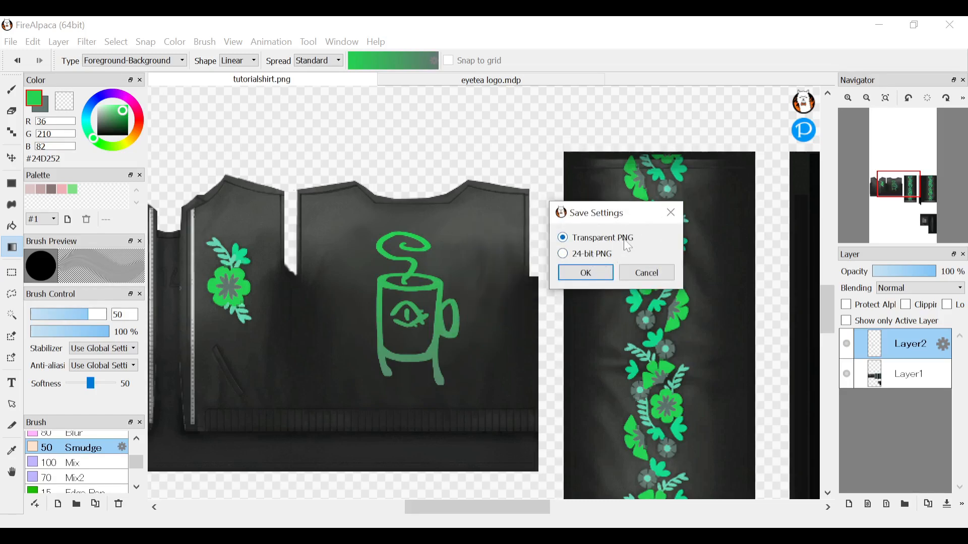
{"action": "left_click", "coordinate": [586, 273]}
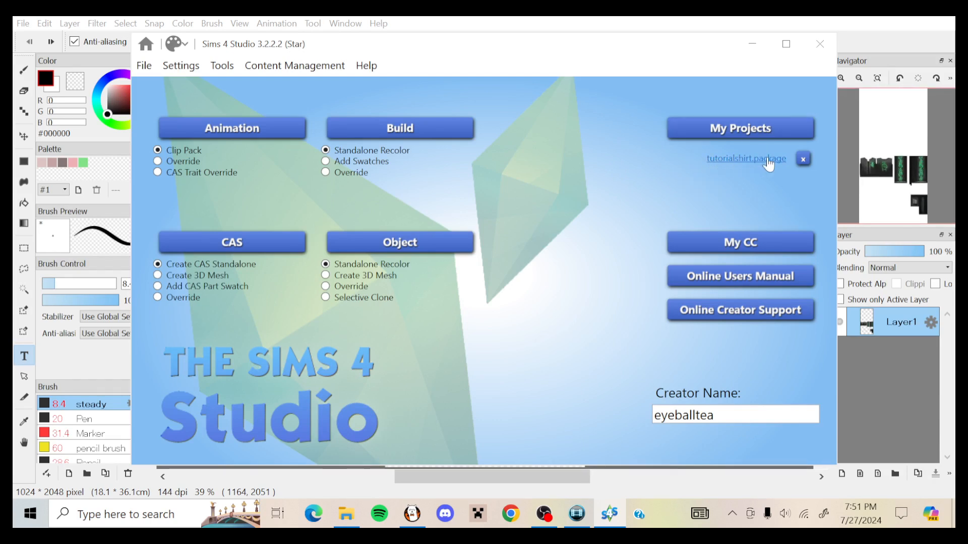
Switch to Sims 4 Studio and open the tutorialshirt.package project.
{"action": "left_click", "coordinate": [681, 132]}
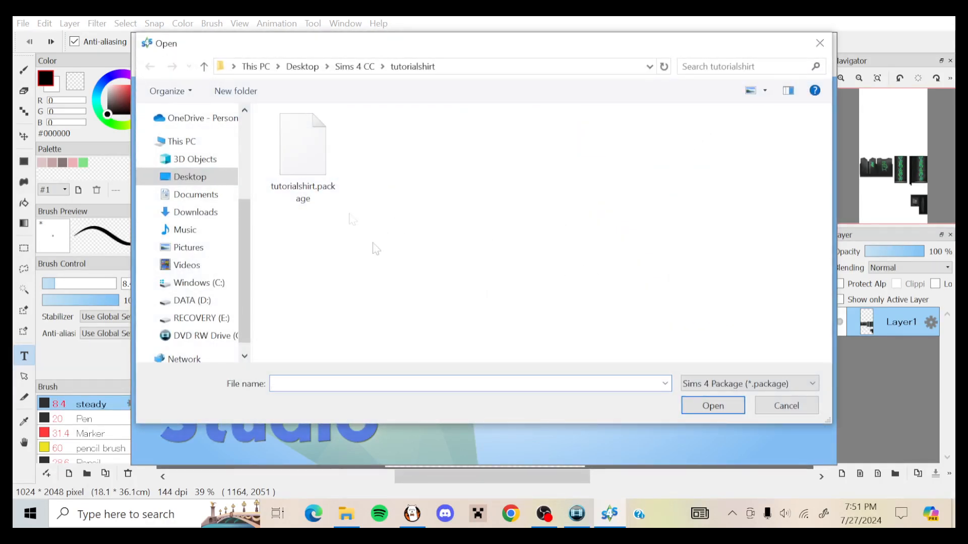
{"action": "left_click", "coordinate": [300, 158]}
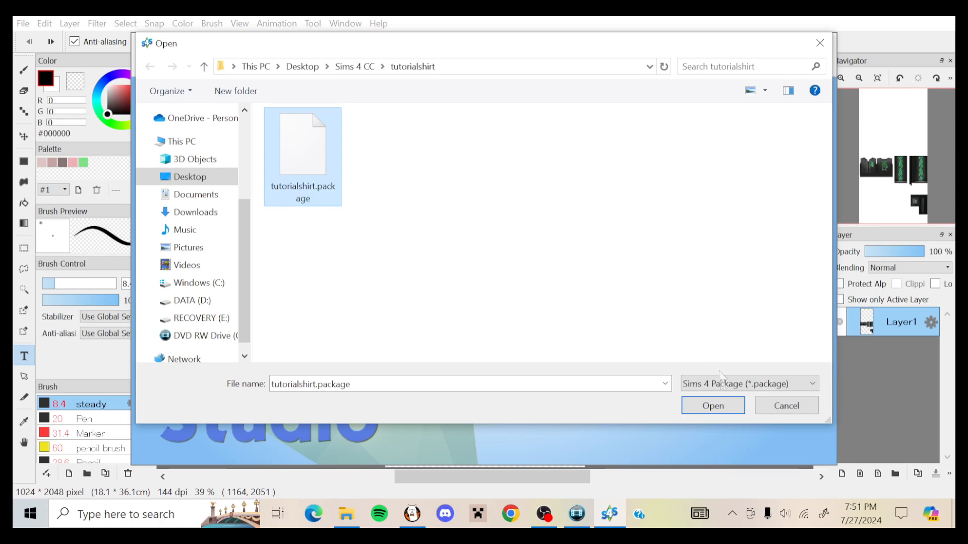
{"action": "left_click", "coordinate": [711, 405]}
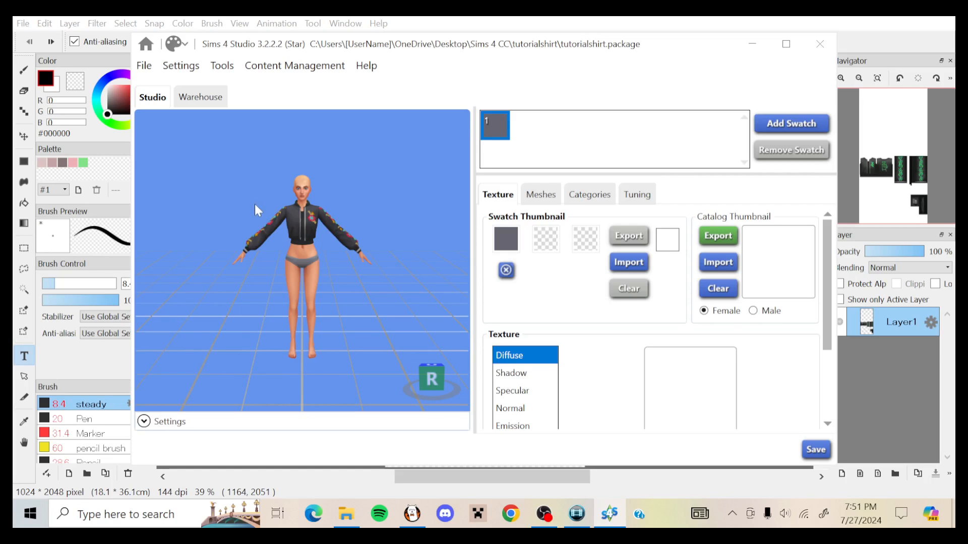
Import the tutorialshirt PNG as the Diffuse texture and rotate the model to check the logo on the jacket's back.
{"action": "scroll", "coordinate": [267, 178], "scroll_direction": "up", "scroll_amount": 1}
{"action": "scroll", "coordinate": [267, 179], "scroll_direction": "up", "scroll_amount": 3}
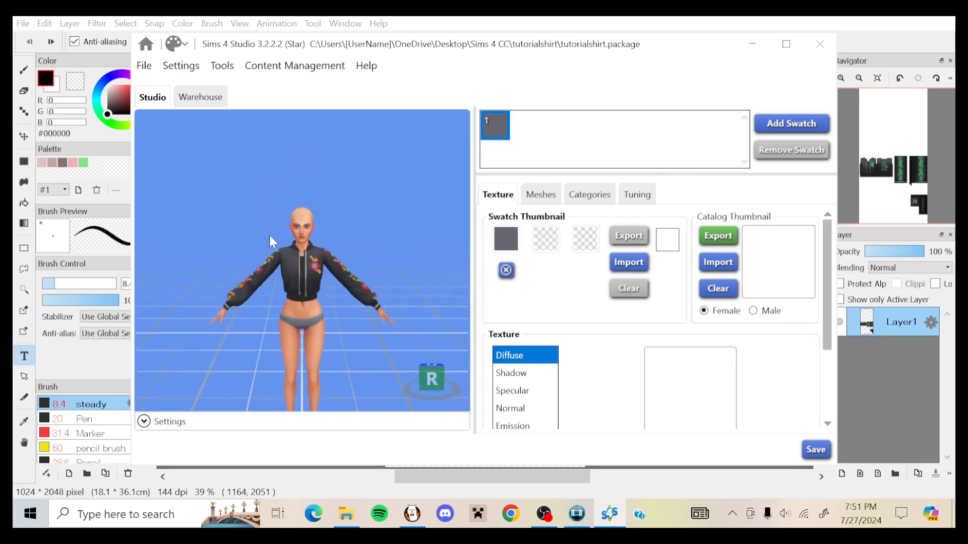
{"action": "scroll", "coordinate": [340, 310], "scroll_direction": "up", "scroll_amount": 1}
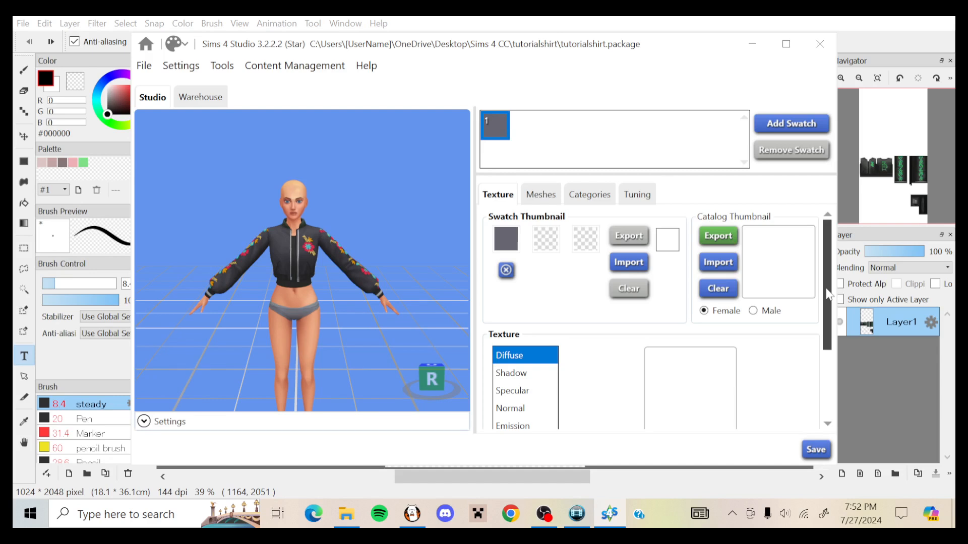
{"action": "left_click_drag", "start_coordinate": [827, 294], "coordinate": [827, 363]}
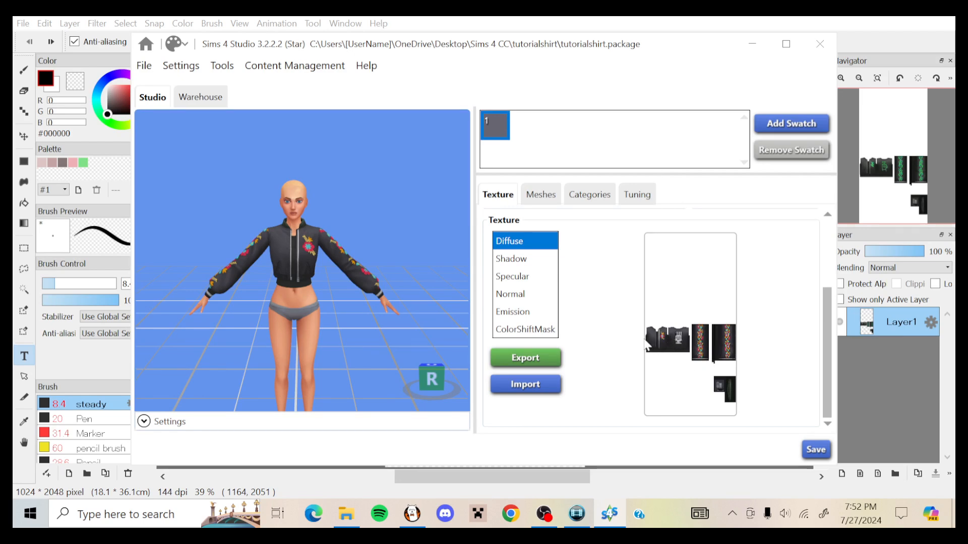
{"action": "left_click", "coordinate": [523, 387]}
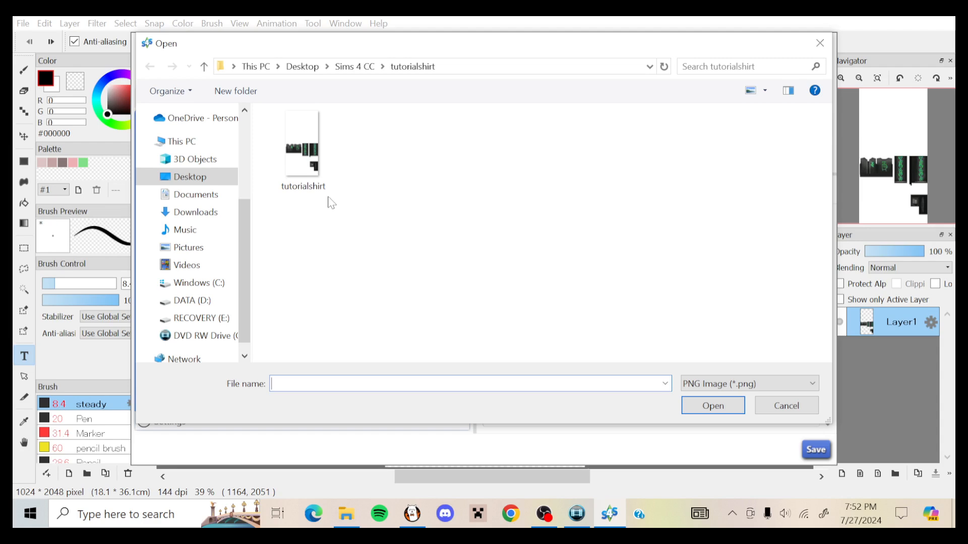
{"action": "left_click", "coordinate": [317, 185]}
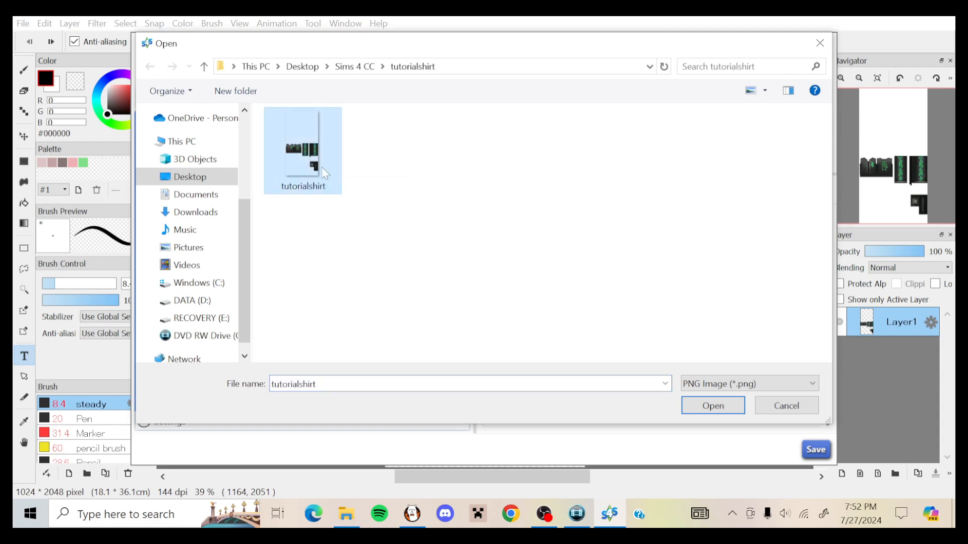
{"action": "left_click", "coordinate": [701, 406]}
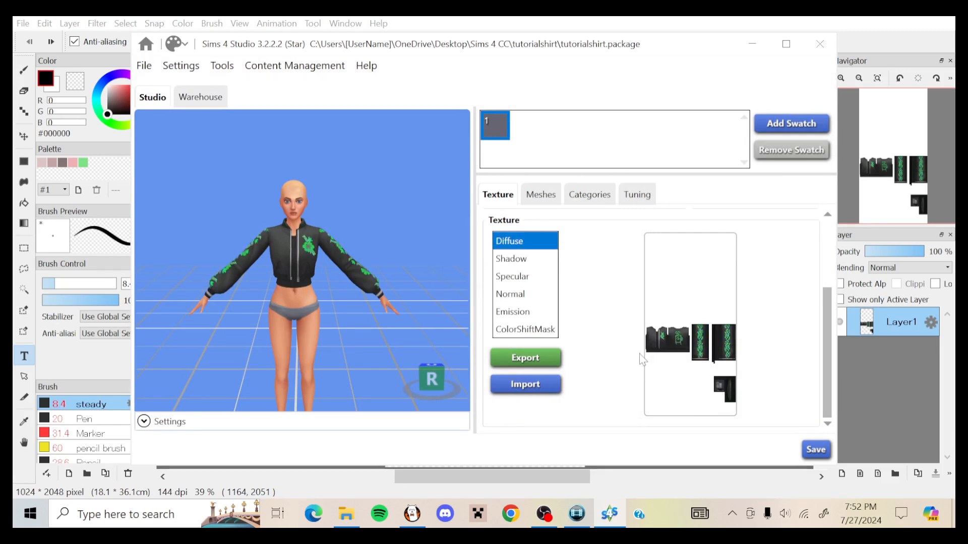
{"action": "scroll", "coordinate": [328, 260], "scroll_direction": "up", "scroll_amount": 3}
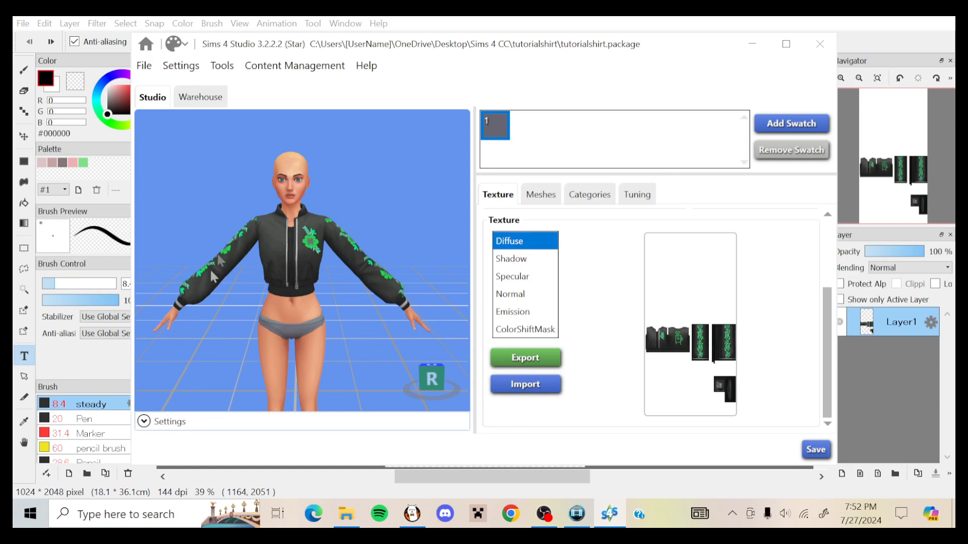
{"action": "left_click_drag", "start_coordinate": [355, 251], "coordinate": [320, 278]}
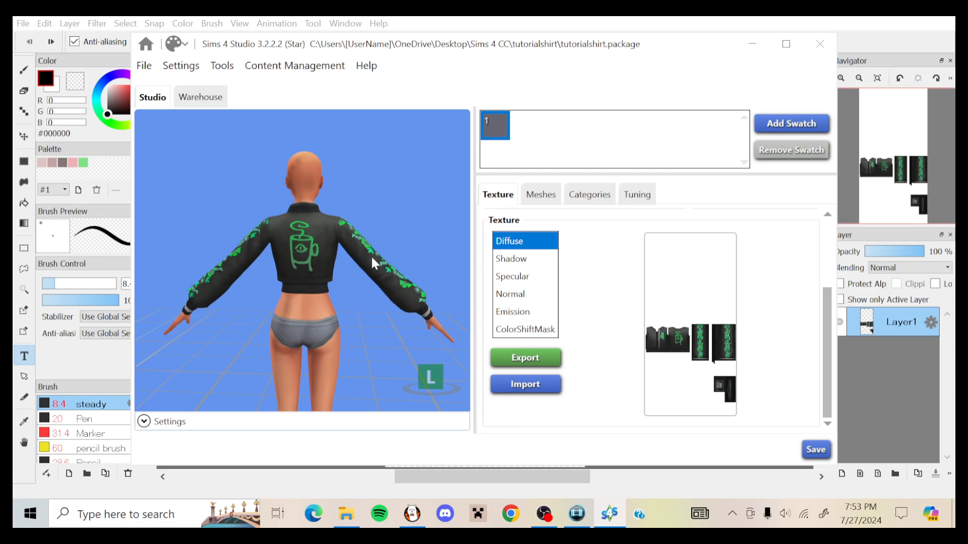
Examine the top's category settings, including the outfit type list, age and gender flags, and age-appropriate options.
{"action": "left_click", "coordinate": [593, 201]}
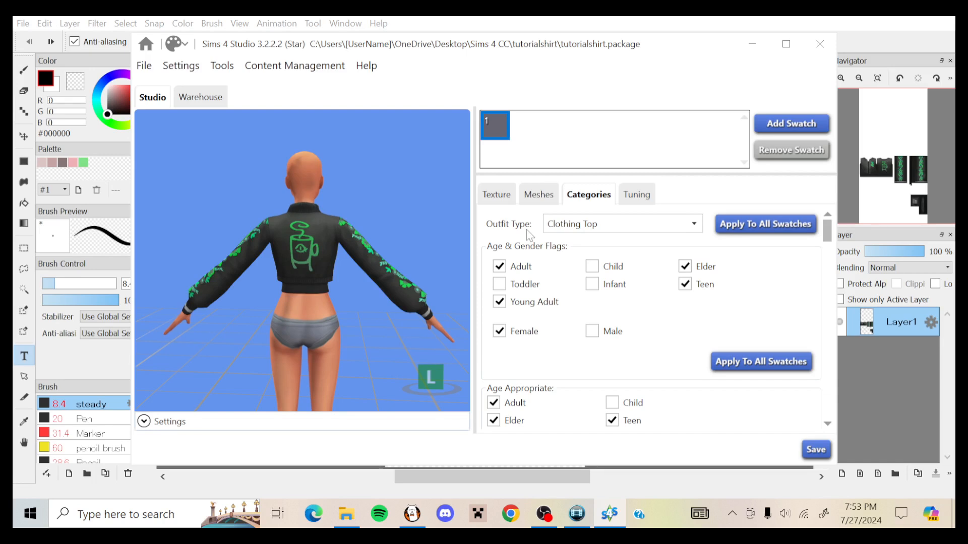
{"action": "left_click", "coordinate": [584, 226]}
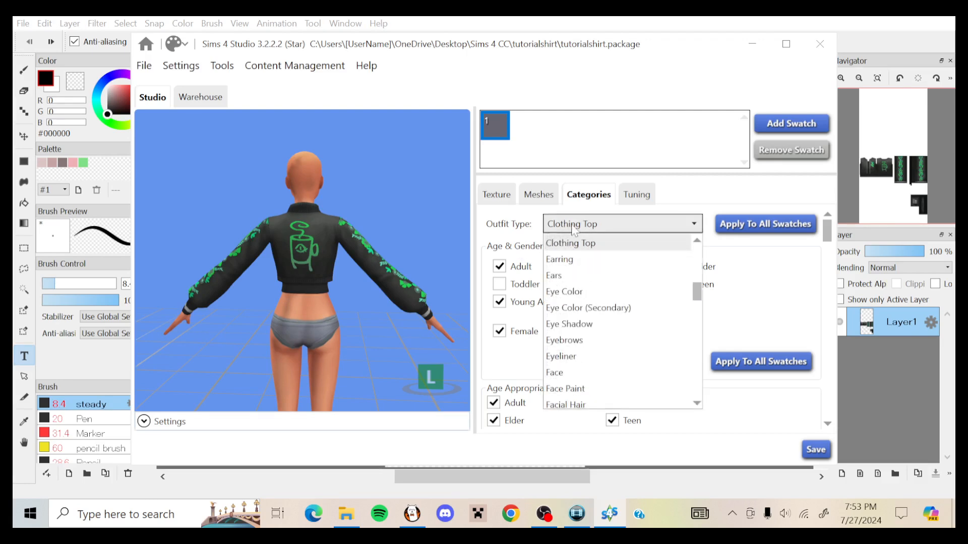
{"action": "left_click", "coordinate": [584, 226]}
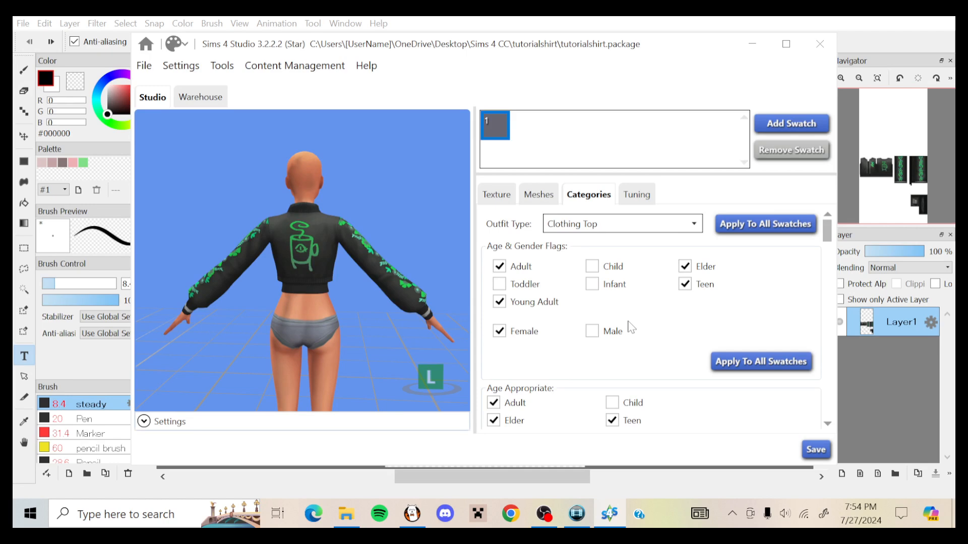
{"action": "scroll", "coordinate": [622, 329], "scroll_direction": "down", "scroll_amount": 1}
{"action": "scroll", "coordinate": [623, 331], "scroll_direction": "down", "scroll_amount": 1}
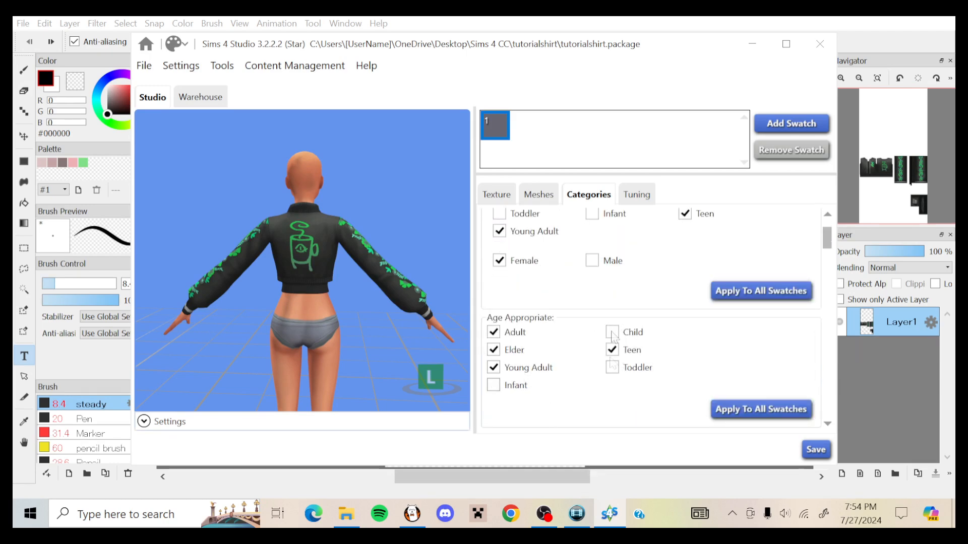
{"action": "scroll", "coordinate": [613, 333], "scroll_direction": "up", "scroll_amount": 2}
{"action": "scroll", "coordinate": [554, 273], "scroll_direction": "down", "scroll_amount": 7}
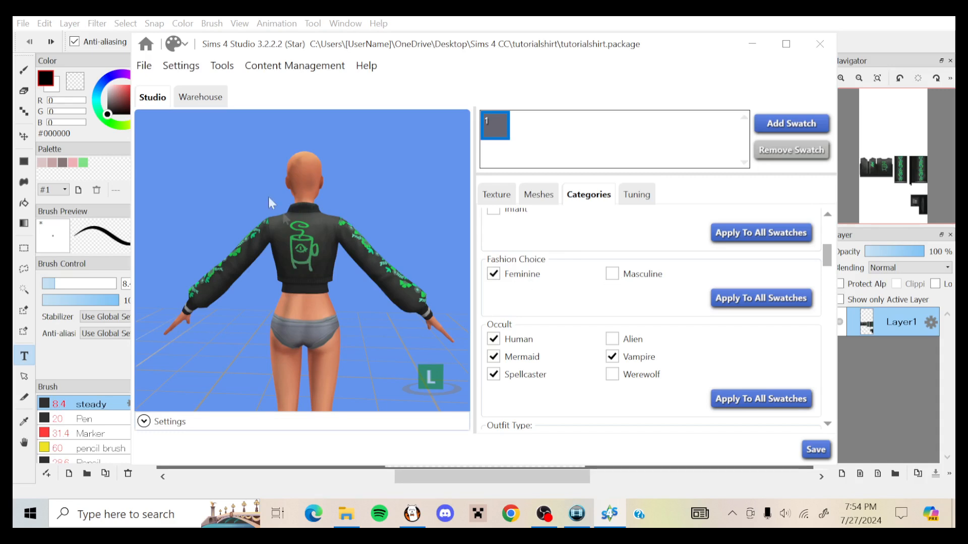
Try the Masculine option in the top's Fashion Choice settings and clear it again.
{"action": "left_click", "coordinate": [611, 273]}
{"action": "left_click", "coordinate": [612, 274]}
{"action": "left_click", "coordinate": [494, 273]}
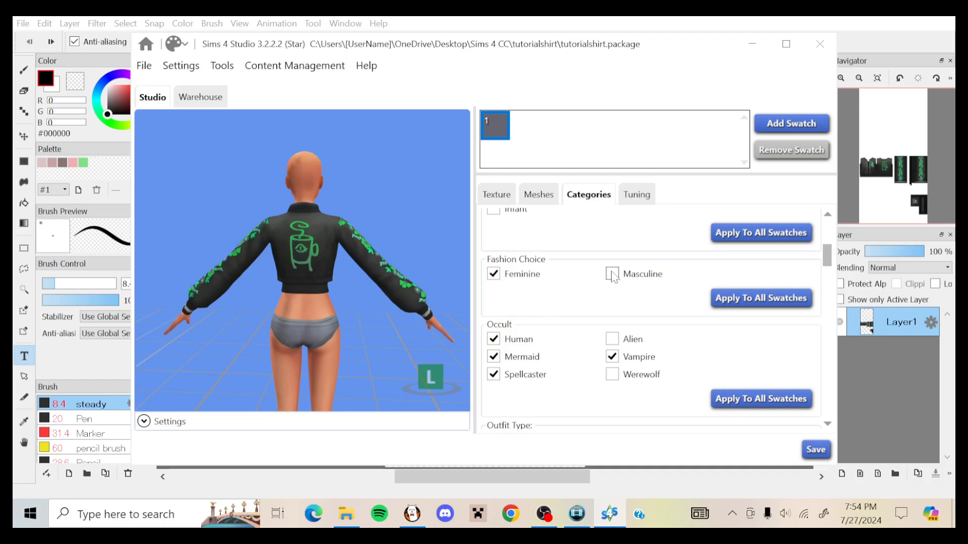
{"action": "left_click", "coordinate": [612, 275]}
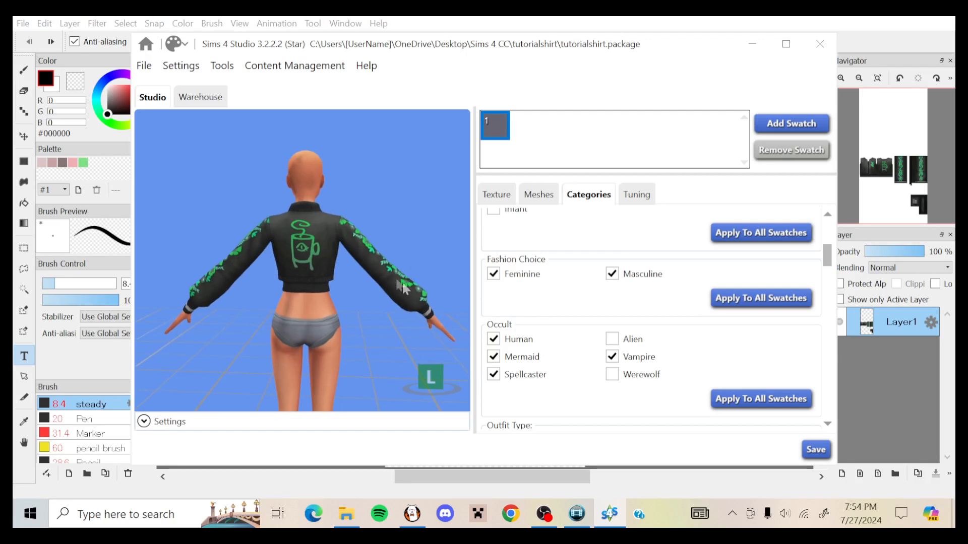
{"action": "left_click", "coordinate": [615, 275]}
Set the top's Color Palette categories to Goth Rock Punk, Grayscale Dark and Winter.
{"action": "scroll", "coordinate": [509, 277], "scroll_direction": "down", "scroll_amount": 1}
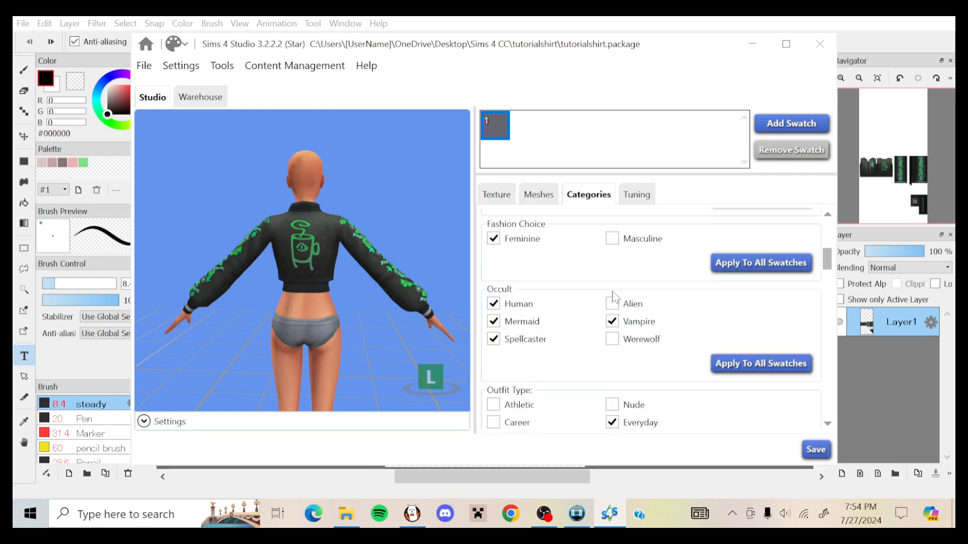
{"action": "scroll", "coordinate": [524, 282], "scroll_direction": "up", "scroll_amount": 1}
{"action": "scroll", "coordinate": [539, 287], "scroll_direction": "down", "scroll_amount": 1}
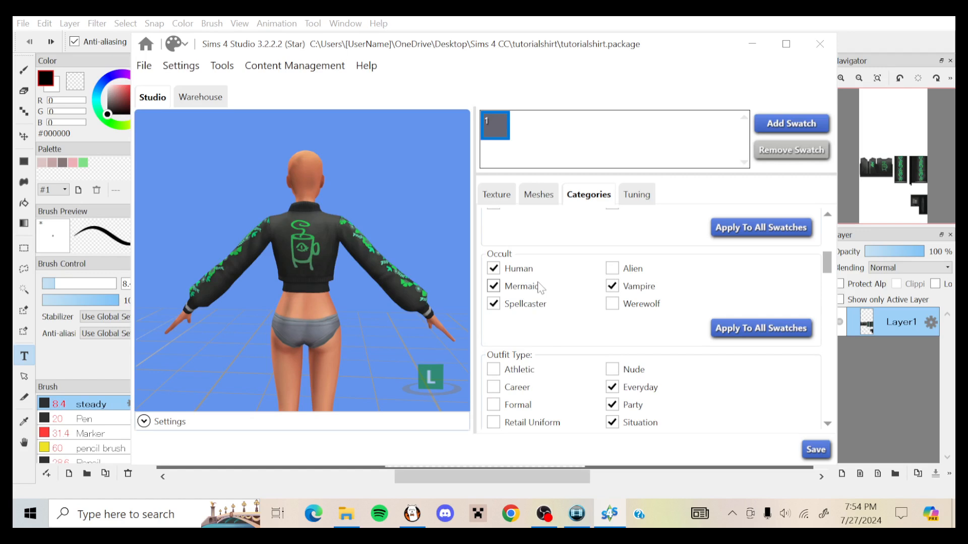
{"action": "scroll", "coordinate": [580, 296], "scroll_direction": "down", "scroll_amount": 3}
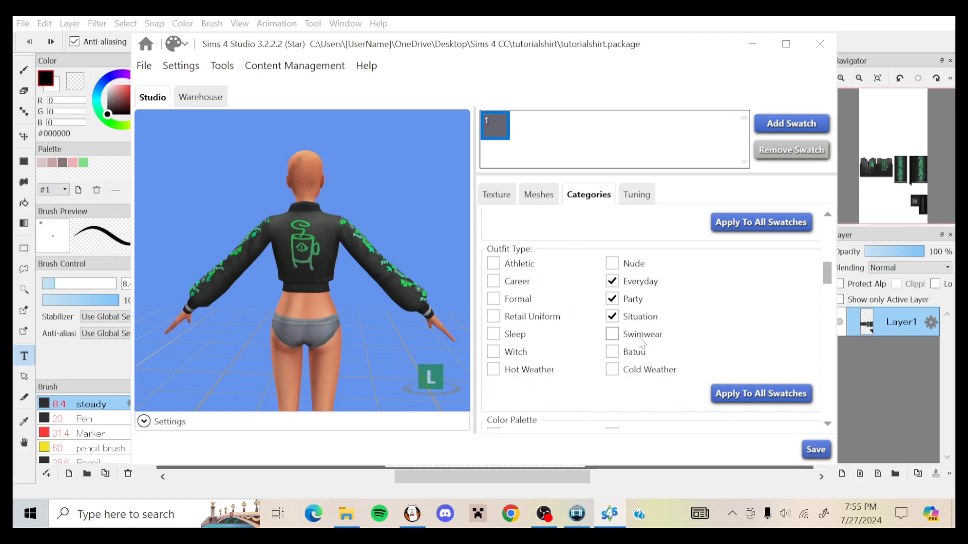
{"action": "scroll", "coordinate": [570, 350], "scroll_direction": "down", "scroll_amount": 3}
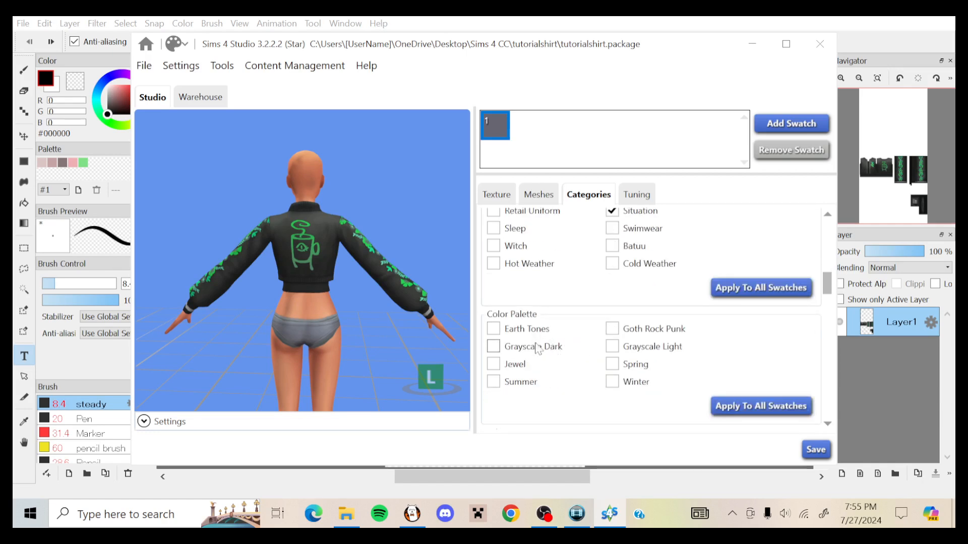
{"action": "left_click", "coordinate": [612, 329]}
{"action": "left_click", "coordinate": [554, 348]}
{"action": "left_click", "coordinate": [629, 385]}
{"action": "scroll", "coordinate": [613, 362], "scroll_direction": "down", "scroll_amount": 3}
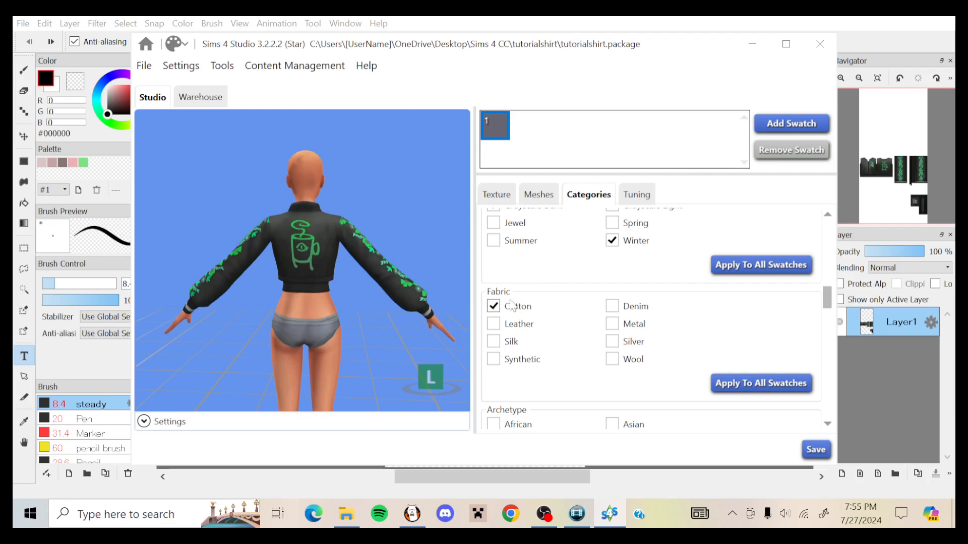
Tag the top's Colors categories as Green and Black.
{"action": "scroll", "coordinate": [592, 303], "scroll_direction": "down", "scroll_amount": 3}
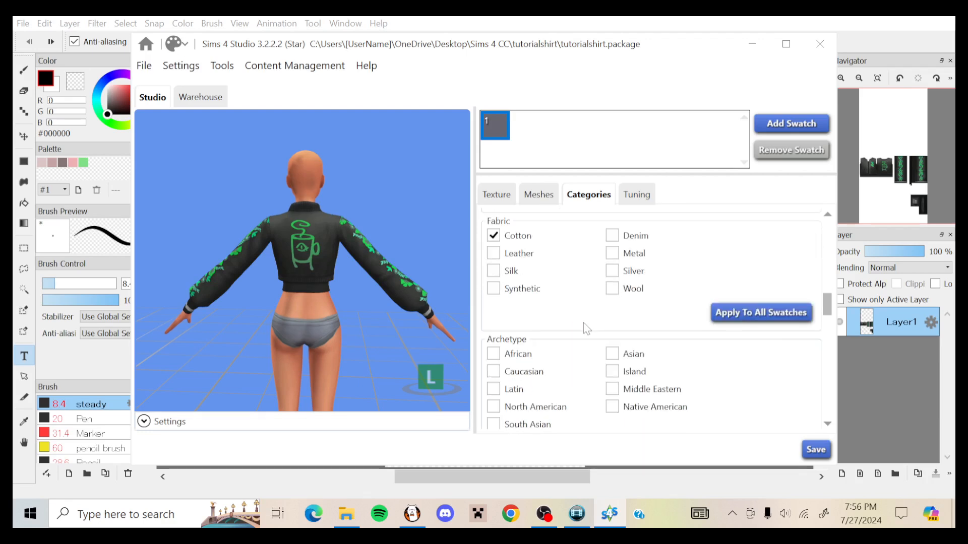
{"action": "scroll", "coordinate": [600, 293], "scroll_direction": "down", "scroll_amount": 2}
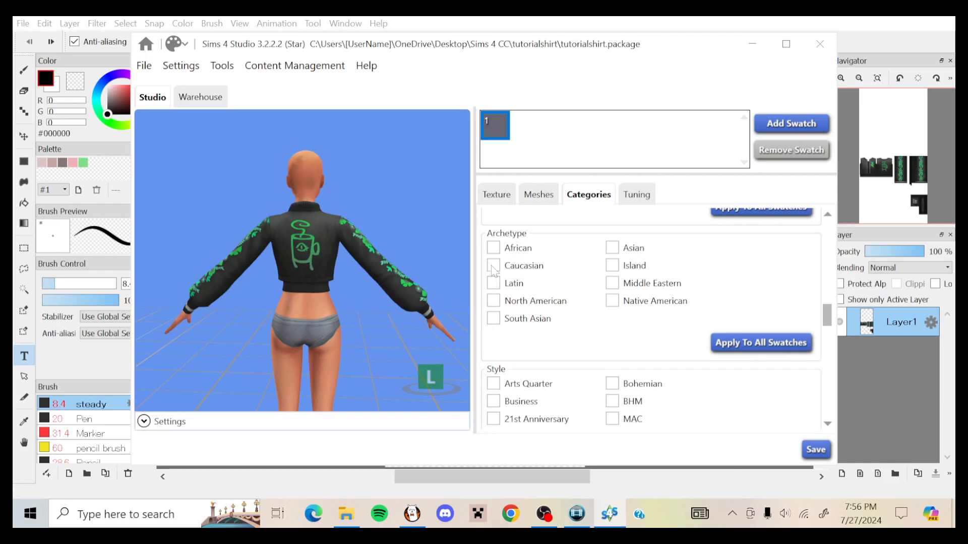
{"action": "scroll", "coordinate": [643, 351], "scroll_direction": "down", "scroll_amount": 3}
{"action": "scroll", "coordinate": [670, 335], "scroll_direction": "down", "scroll_amount": 4}
{"action": "scroll", "coordinate": [665, 335], "scroll_direction": "down", "scroll_amount": 4}
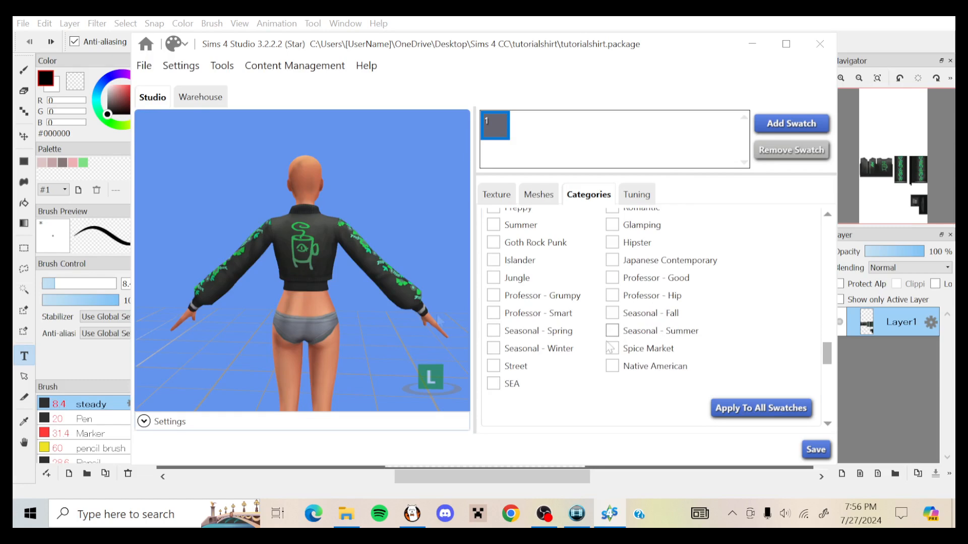
{"action": "scroll", "coordinate": [589, 330], "scroll_direction": "down", "scroll_amount": 5}
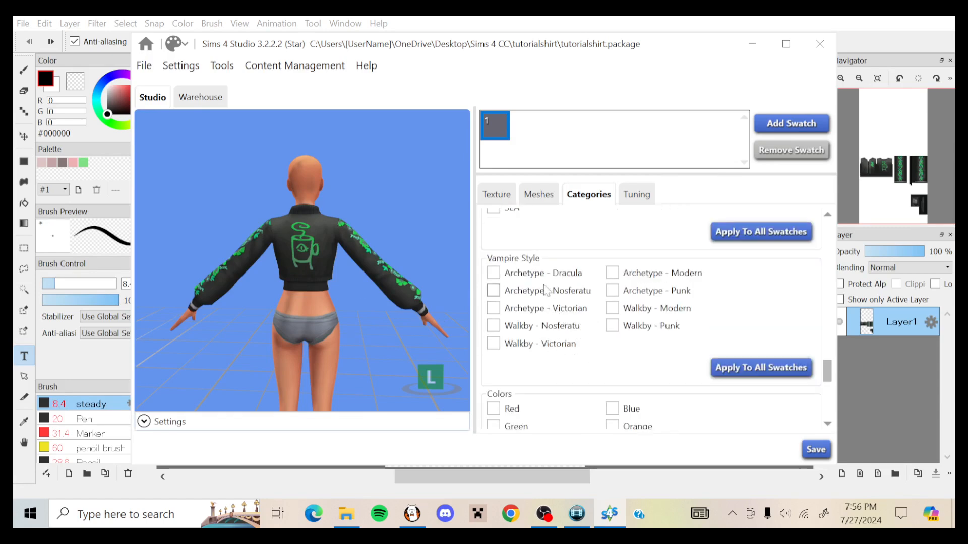
{"action": "scroll", "coordinate": [590, 327], "scroll_direction": "down", "scroll_amount": 4}
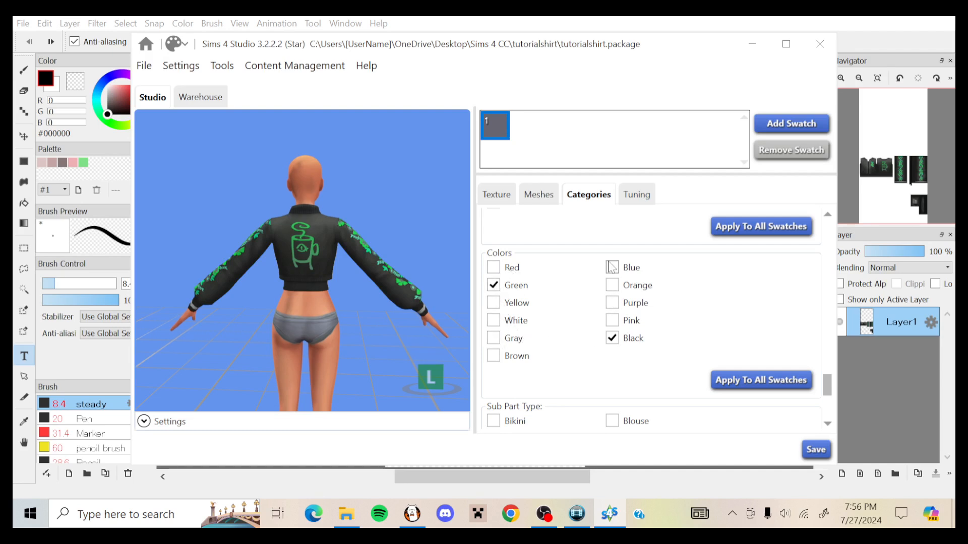
Enable the Allow For Random part flag for the top.
{"action": "scroll", "coordinate": [527, 340], "scroll_direction": "down", "scroll_amount": 3}
{"action": "scroll", "coordinate": [527, 340], "scroll_direction": "down", "scroll_amount": 3}
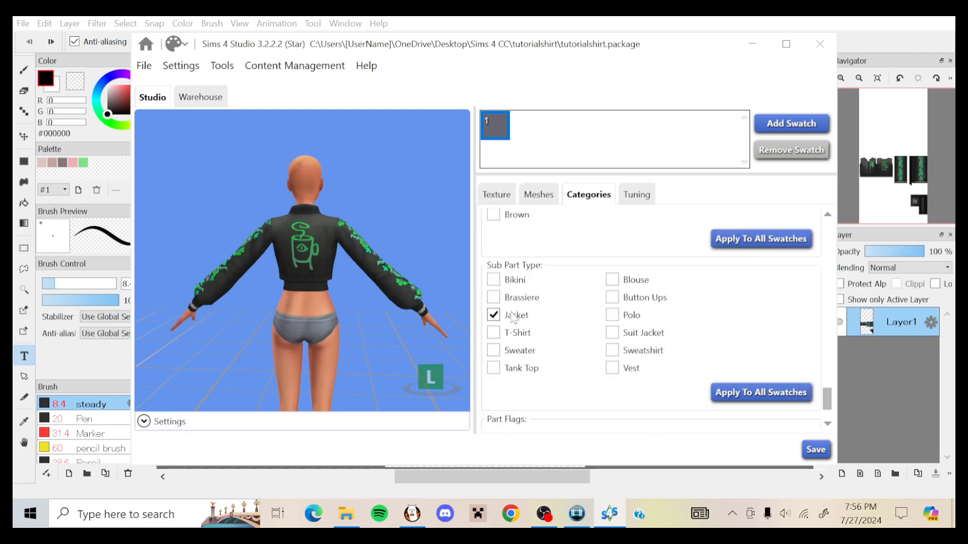
{"action": "scroll", "coordinate": [613, 333], "scroll_direction": "down", "scroll_amount": 3}
{"action": "left_click", "coordinate": [560, 364]}
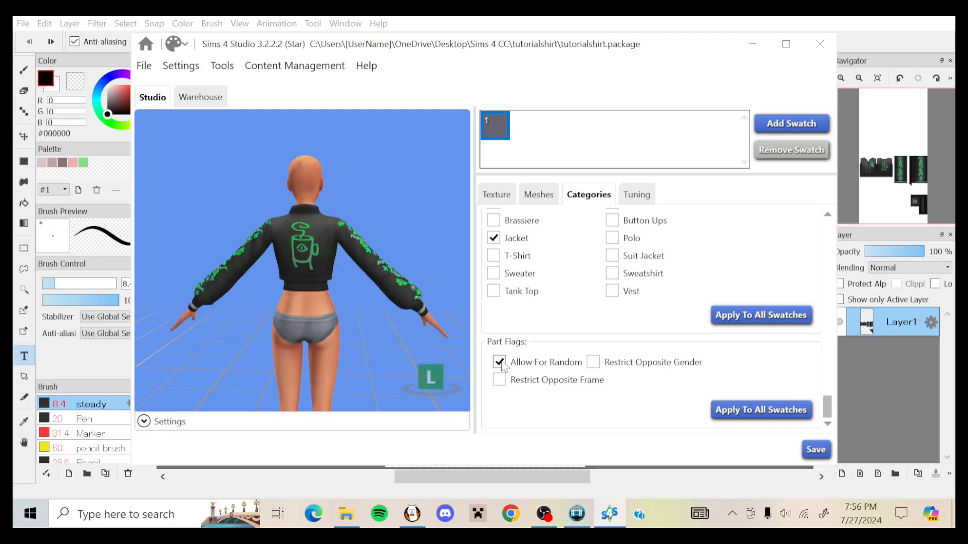
{"action": "left_click", "coordinate": [499, 364]}
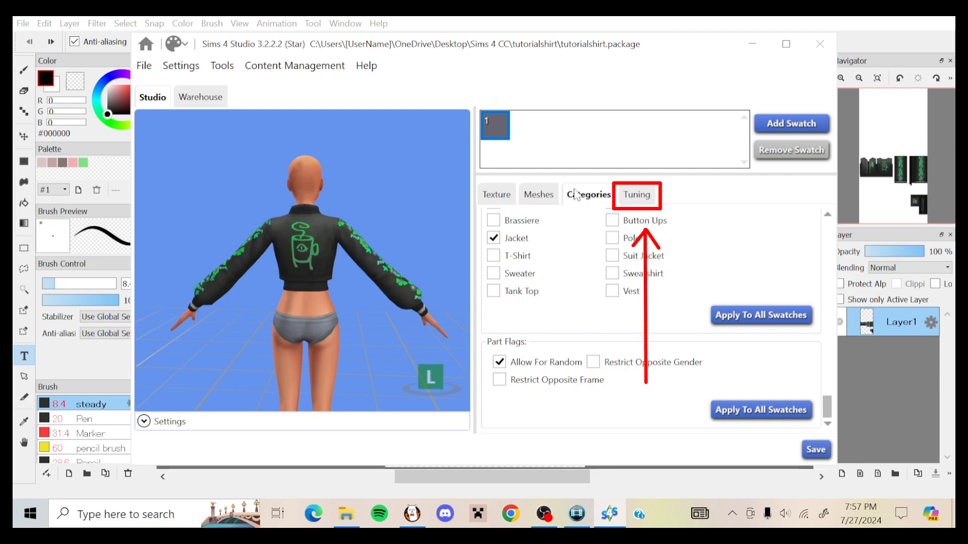
View the top's clothing buff tuning section and save the tutorialshirt package.
{"action": "left_click", "coordinate": [647, 200]}
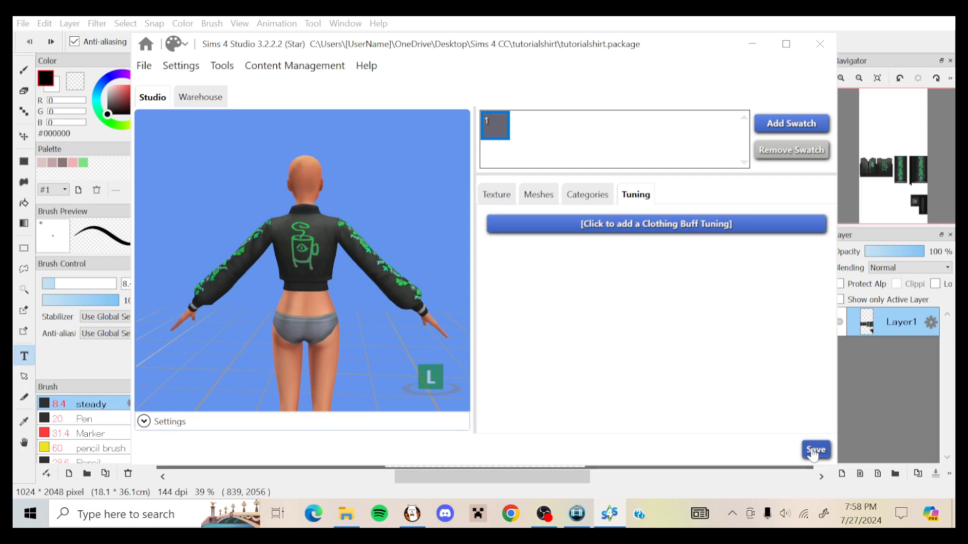
{"action": "left_click", "coordinate": [814, 450]}
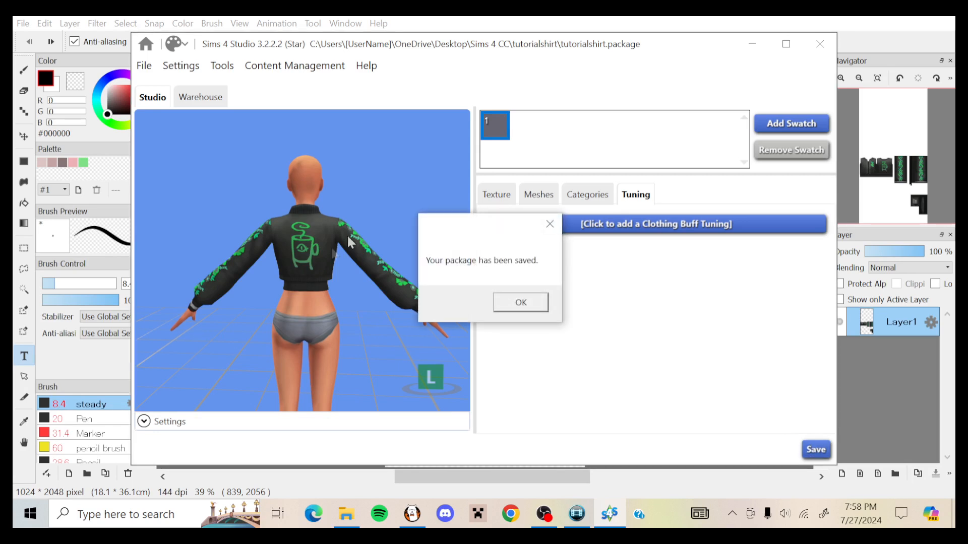
{"action": "left_click_drag", "start_coordinate": [489, 233], "coordinate": [676, 127]}
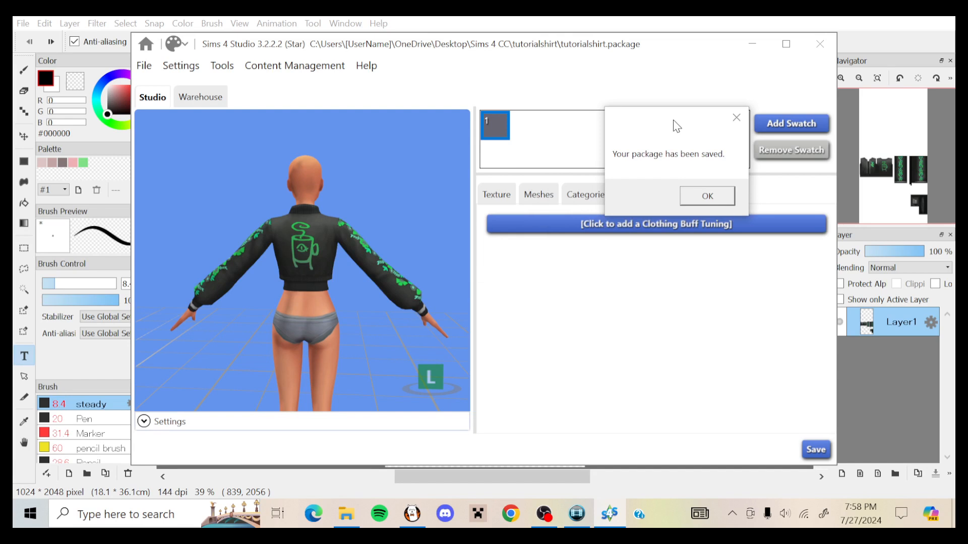
{"action": "left_click", "coordinate": [709, 196]}
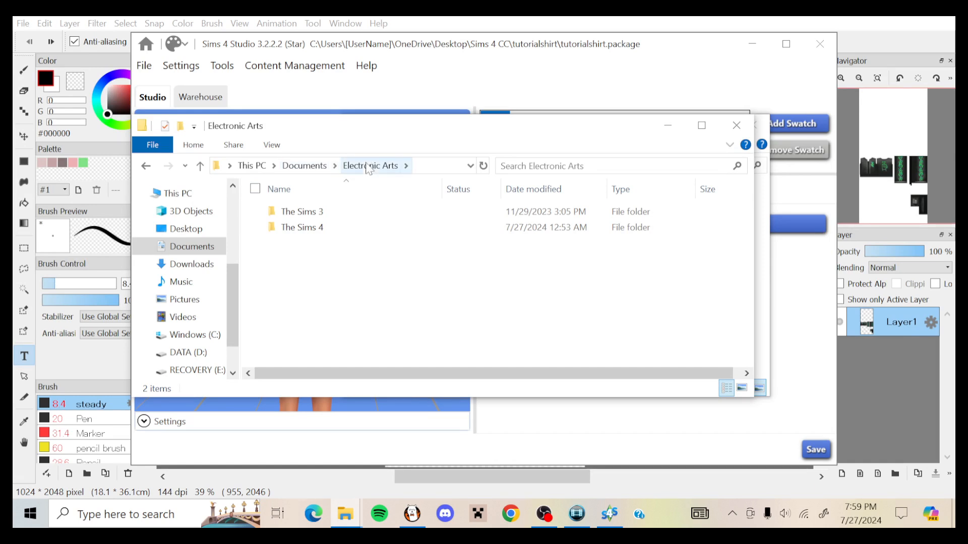
Open the Mods folder inside The Sims 4 documents folder and arrange it beside the tutorialshirt folder window.
{"action": "left_click", "coordinate": [328, 231]}
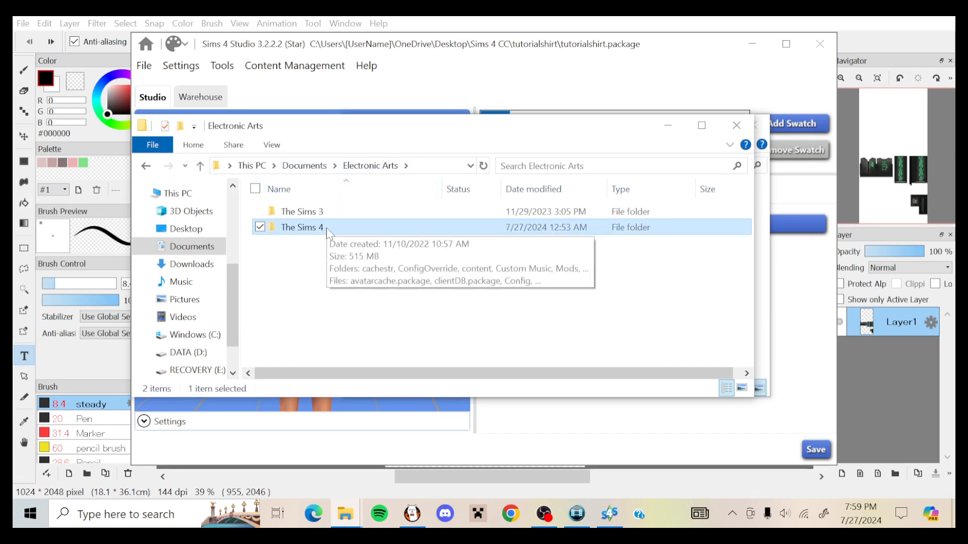
{"action": "double_click", "coordinate": [329, 231]}
{"action": "double_click", "coordinate": [297, 274]}
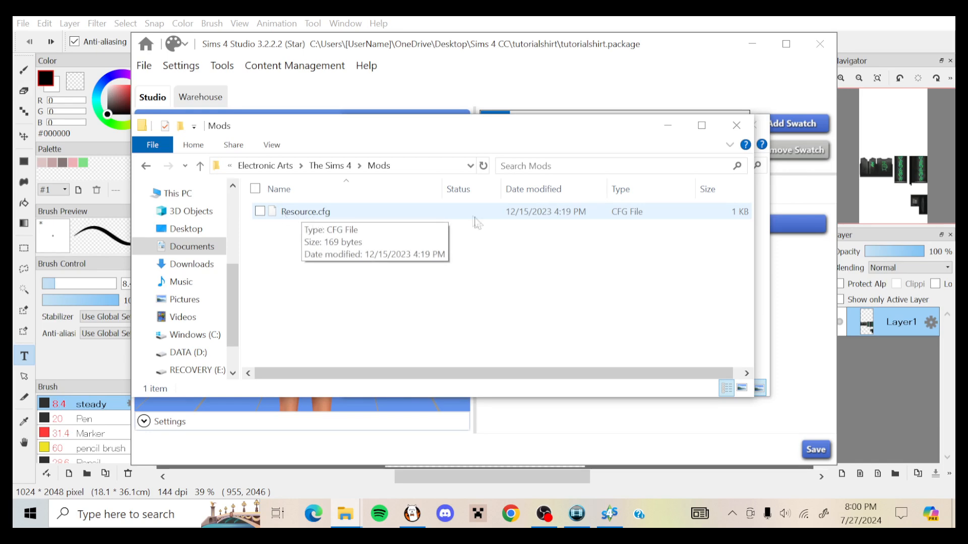
{"action": "left_click_drag", "start_coordinate": [527, 126], "coordinate": [476, 108]}
{"action": "left_click_drag", "start_coordinate": [706, 252], "coordinate": [498, 252]}
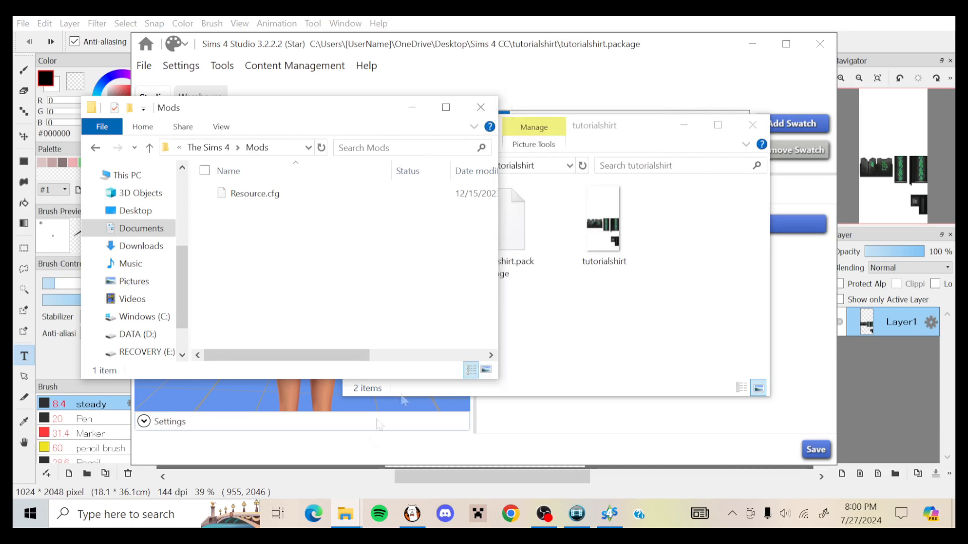
{"action": "left_click_drag", "start_coordinate": [640, 126], "coordinate": [789, 105]}
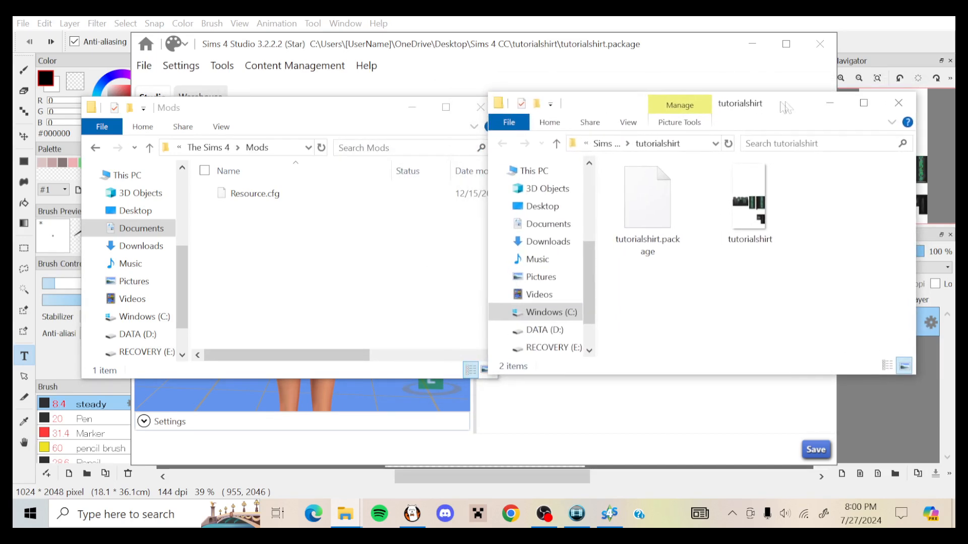
Copy tutorialshirt.package from the tutorialshirt folder into The Sims 4 Mods folder.
{"action": "left_click", "coordinate": [657, 235]}
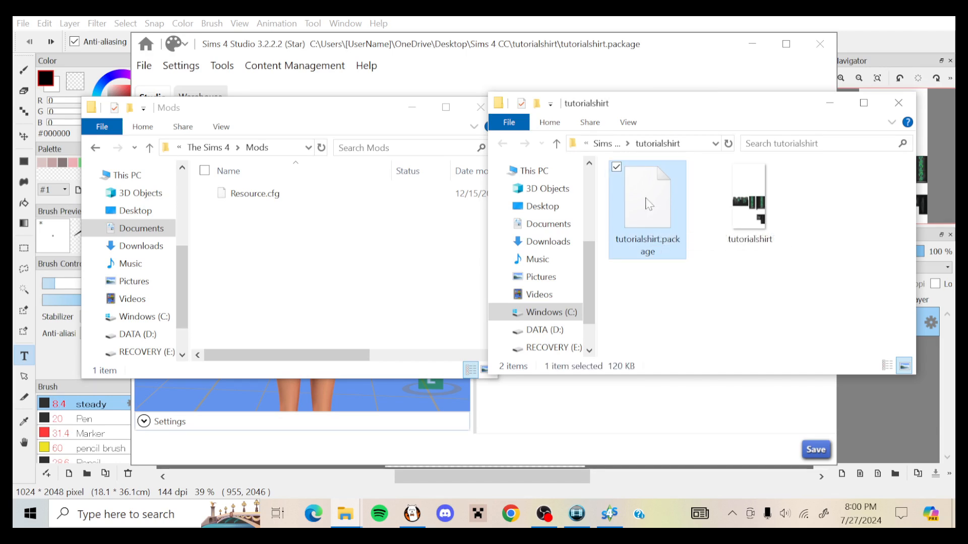
{"action": "right_click", "coordinate": [648, 204]}
{"action": "left_click", "coordinate": [479, 414]}
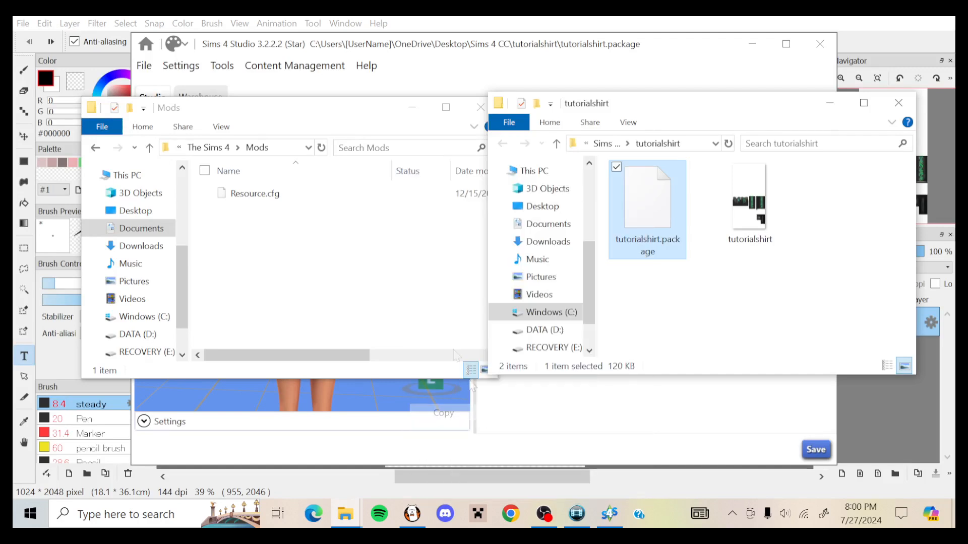
{"action": "left_click", "coordinate": [387, 291]}
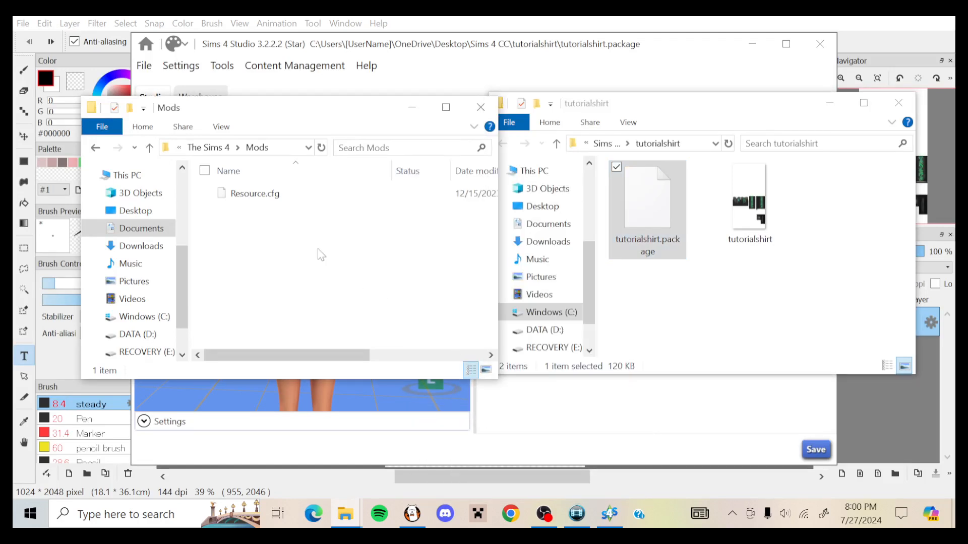
{"action": "right_click", "coordinate": [337, 237]}
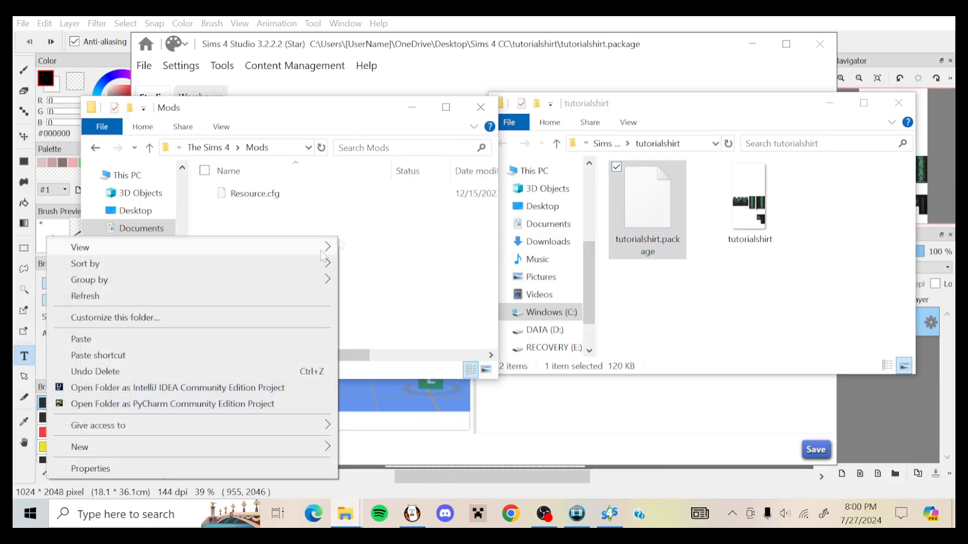
{"action": "left_click", "coordinate": [116, 345]}
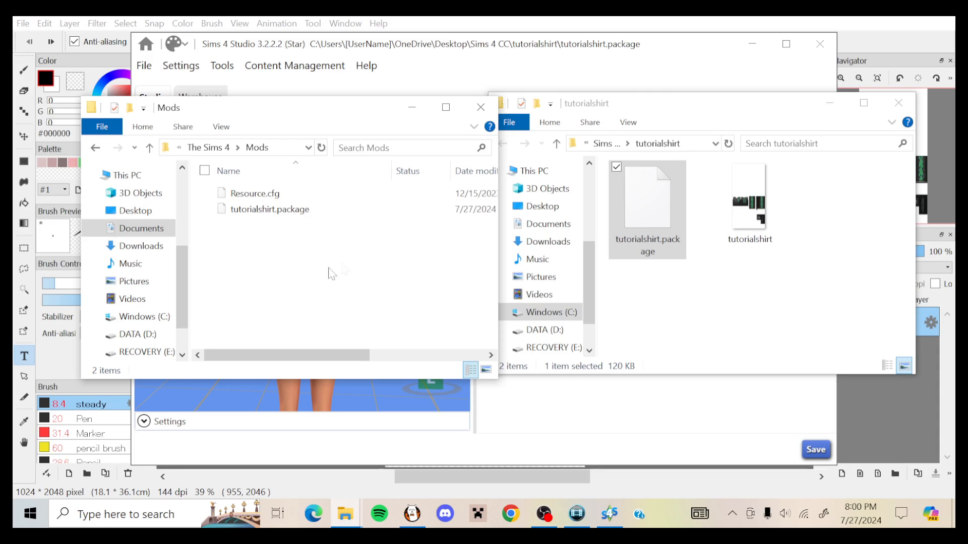
{"action": "left_click", "coordinate": [698, 300]}
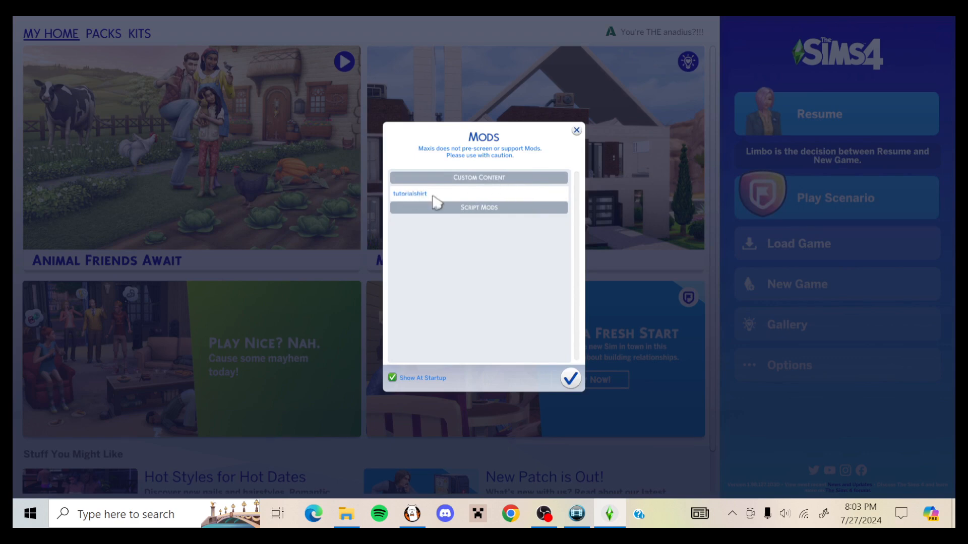
Dismiss The Sims 4's startup Mods list and check the custom content and script mods settings in the Other game options.
{"action": "left_click", "coordinate": [571, 381]}
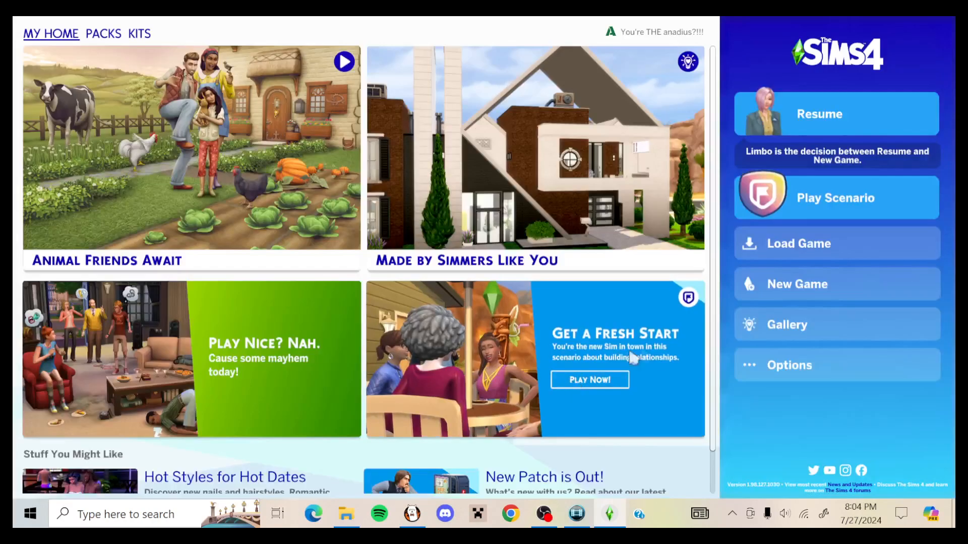
{"action": "left_click", "coordinate": [778, 371]}
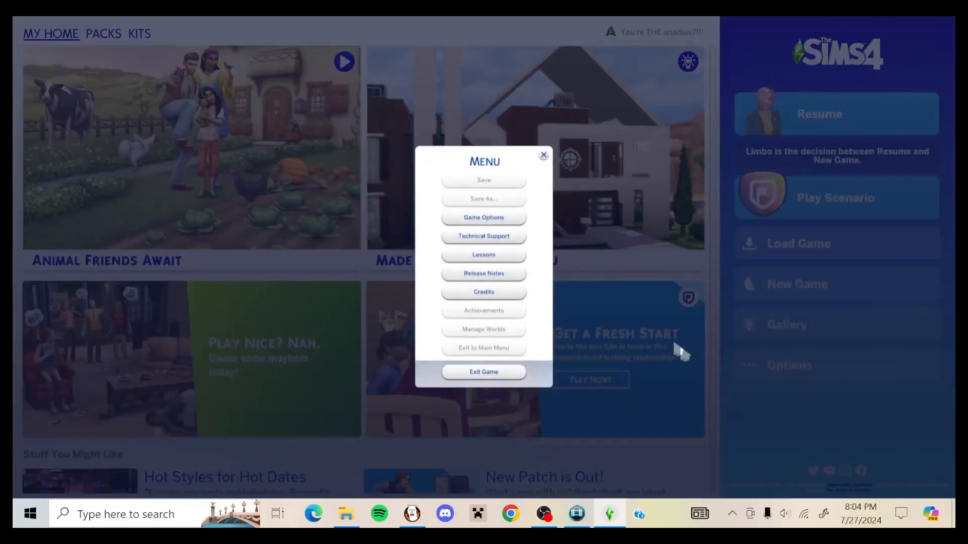
{"action": "left_click", "coordinate": [500, 216]}
{"action": "left_click", "coordinate": [331, 289]}
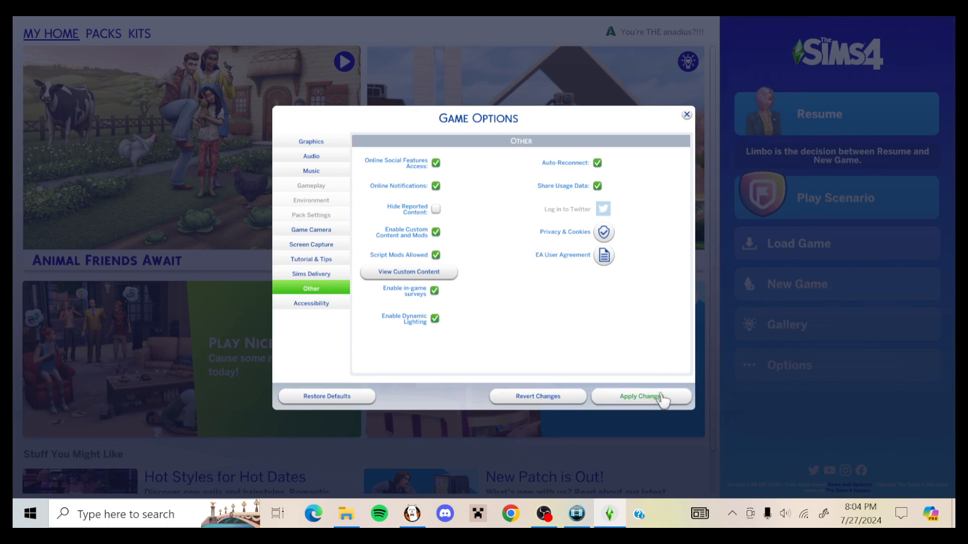
{"action": "left_click", "coordinate": [687, 114]}
{"action": "left_click", "coordinate": [544, 156]}
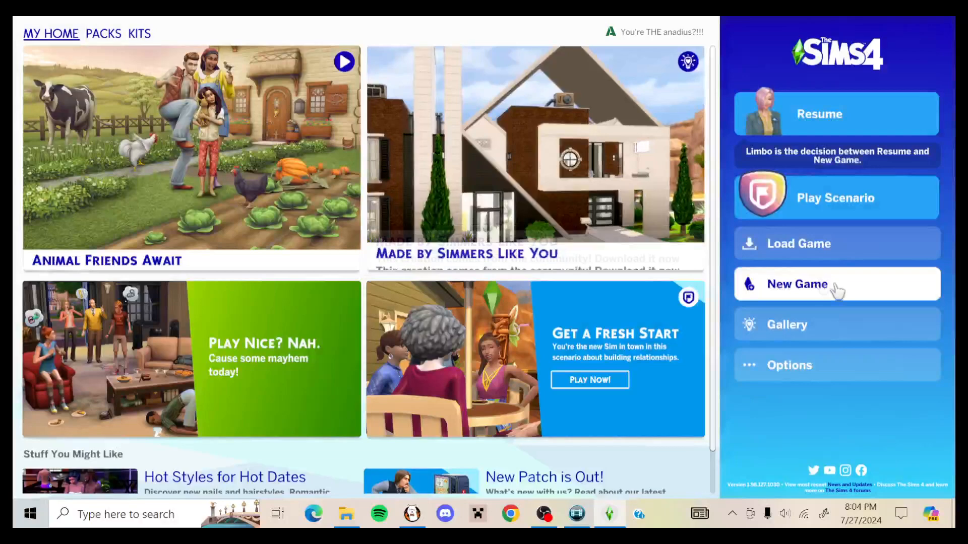
Start a new game without the personality quiz and display the Sim's Tops clothing catalog.
{"action": "left_click", "coordinate": [795, 290]}
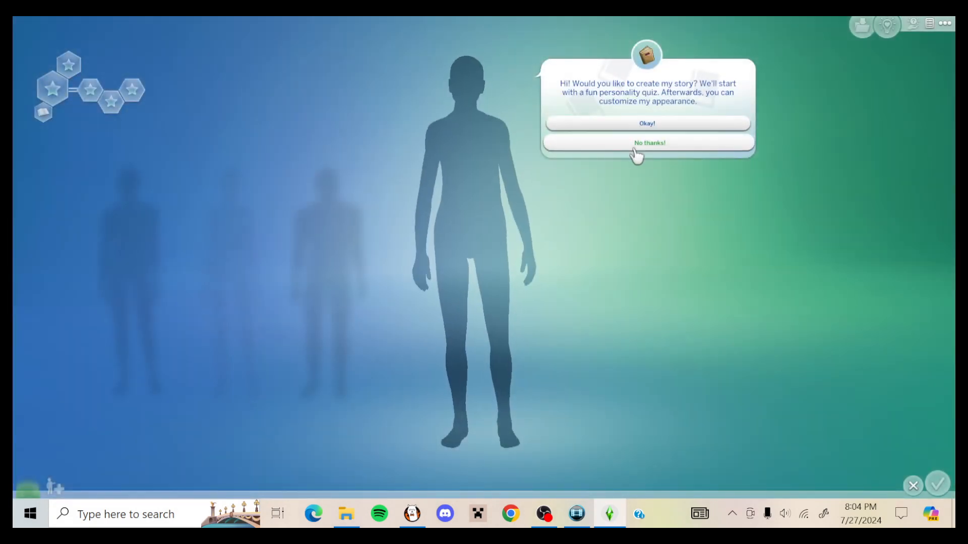
{"action": "left_click", "coordinate": [637, 151]}
{"action": "left_click", "coordinate": [52, 70]}
{"action": "left_click", "coordinate": [534, 91]}
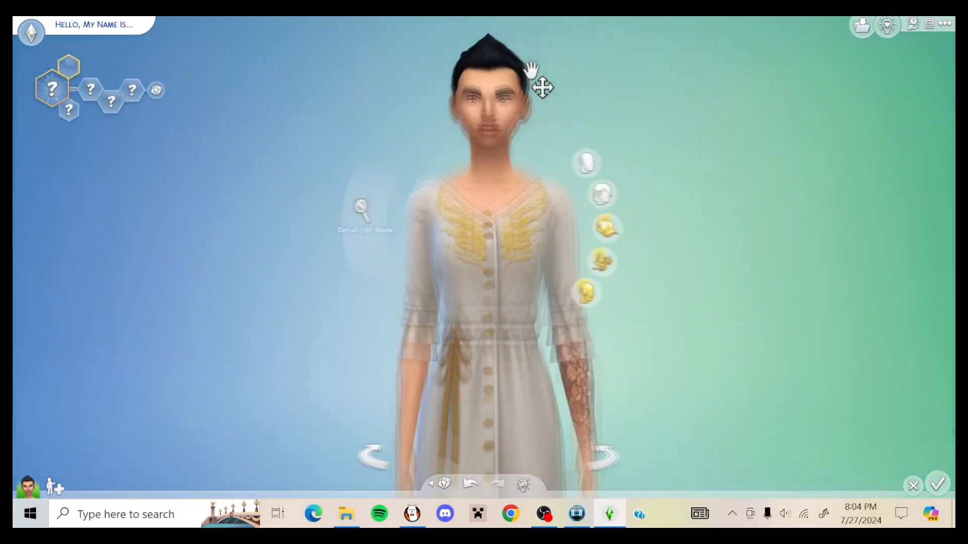
{"action": "left_click", "coordinate": [433, 216]}
{"action": "left_click", "coordinate": [535, 228]}
{"action": "left_click", "coordinate": [531, 193]}
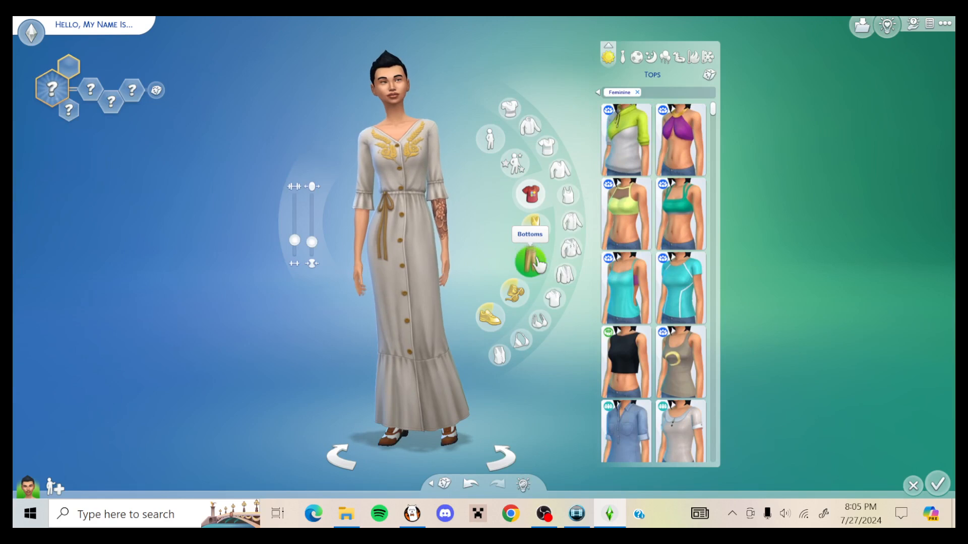
Remove the Feminine filter from the tops and show only Custom Content items.
{"action": "left_click", "coordinate": [637, 93]}
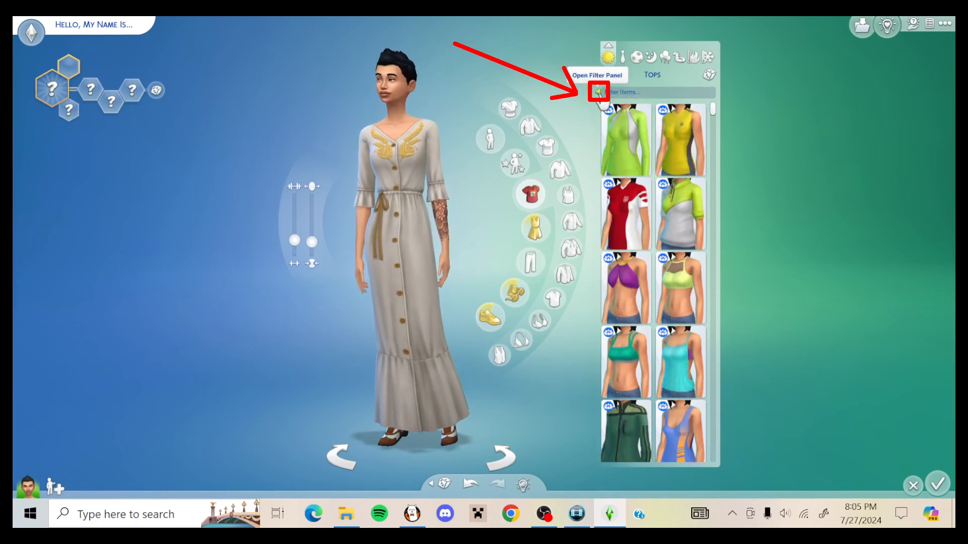
{"action": "left_click", "coordinate": [598, 93]}
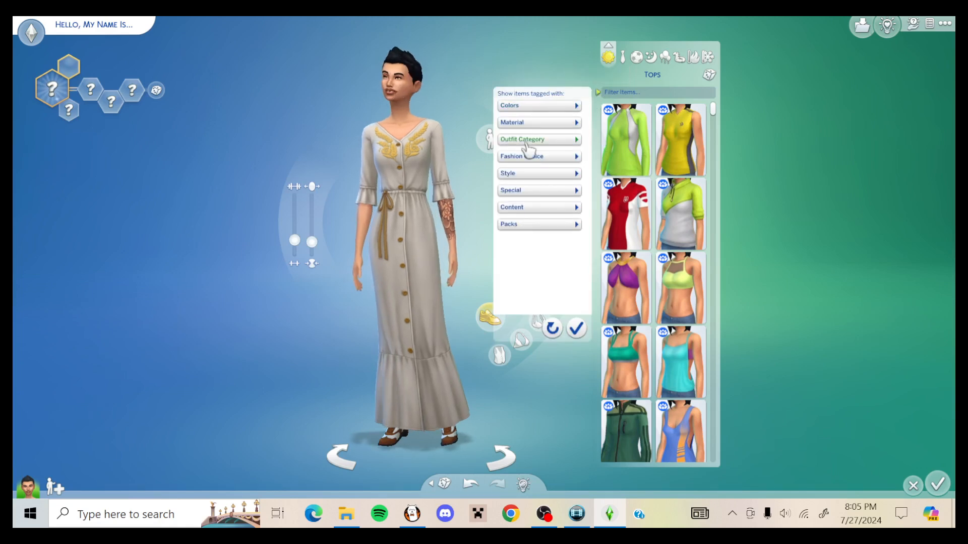
{"action": "left_click", "coordinate": [535, 208]}
{"action": "left_click", "coordinate": [509, 252]}
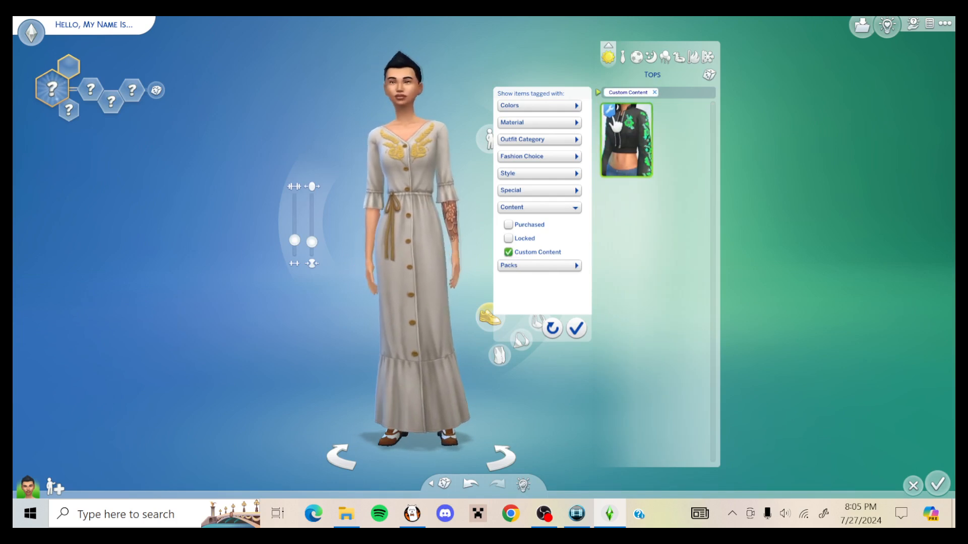
Dress the Sim in the custom black jacket with green flowers, rotate the Sim to inspect it, and close the filter options.
{"action": "left_click", "coordinate": [640, 159]}
{"action": "left_click_drag", "start_coordinate": [463, 99], "coordinate": [354, 143]}
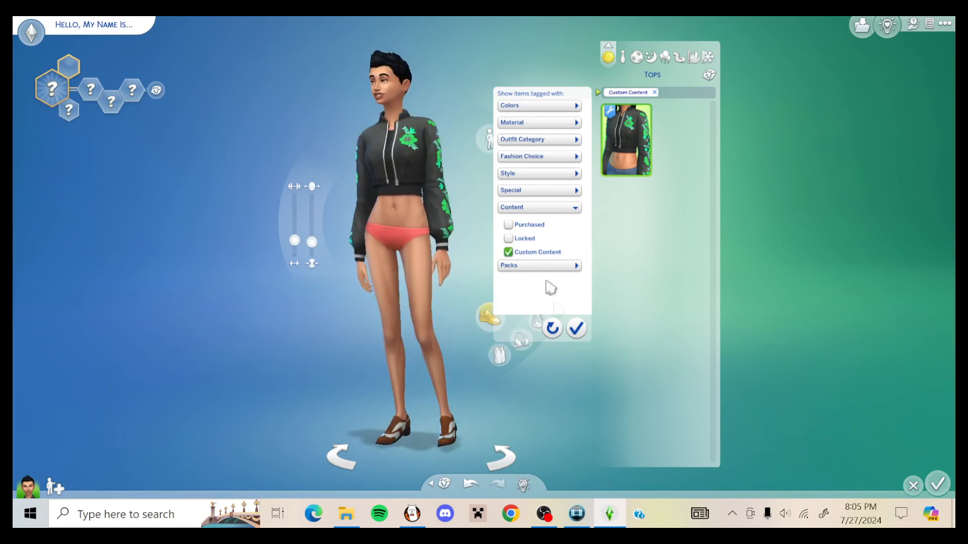
{"action": "left_click", "coordinate": [576, 328]}
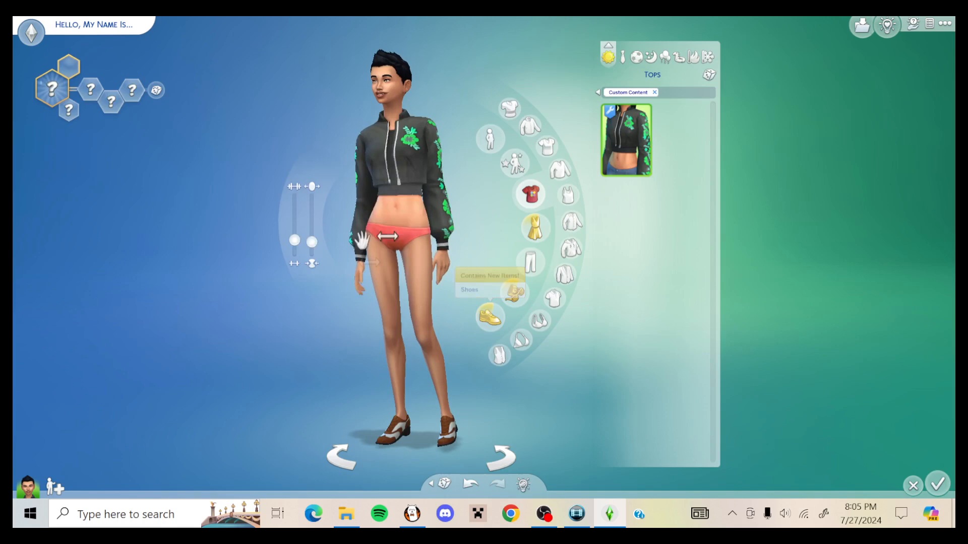
Dress the Sim in the gold sequined skirt from the Bottoms catalog.
{"action": "left_click", "coordinate": [530, 263]}
{"action": "mouse_move", "coordinate": [544, 516]}
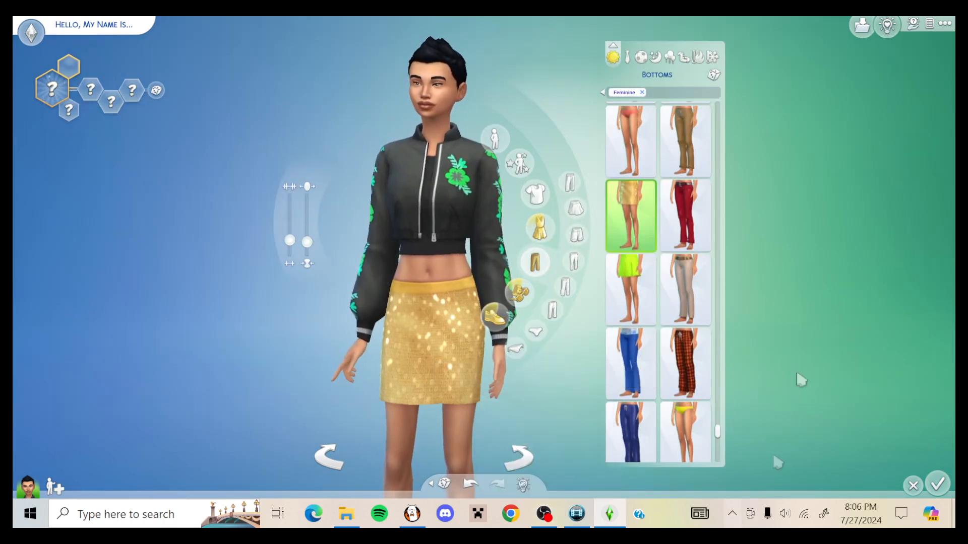